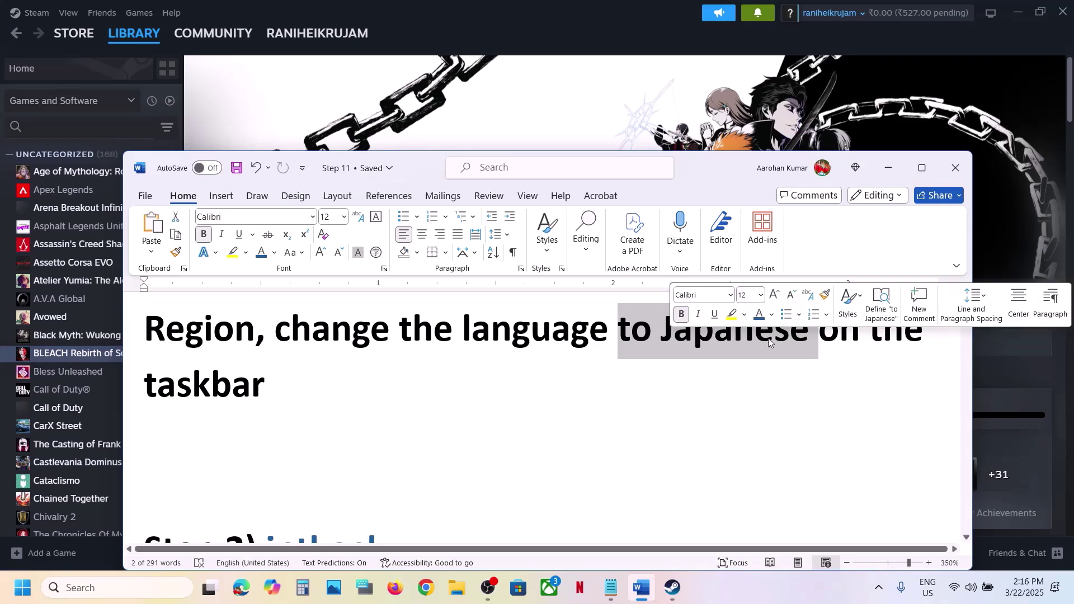
Step: Minimise the instructions document and open the Language & region page of Windows Settings
scroll(528, 390, down, 2)
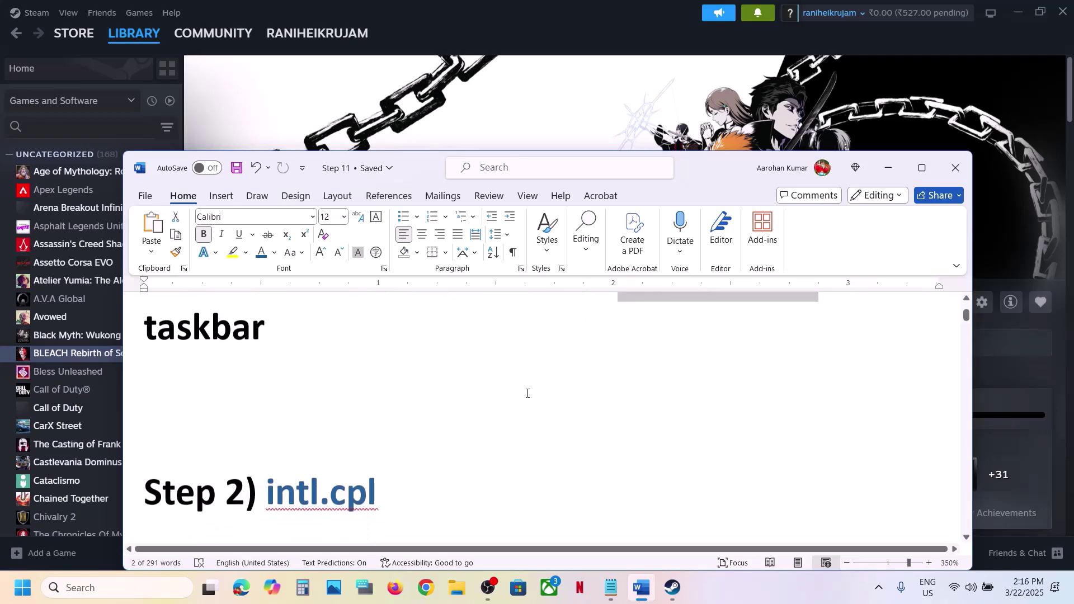
click(888, 168)
key(super+i)
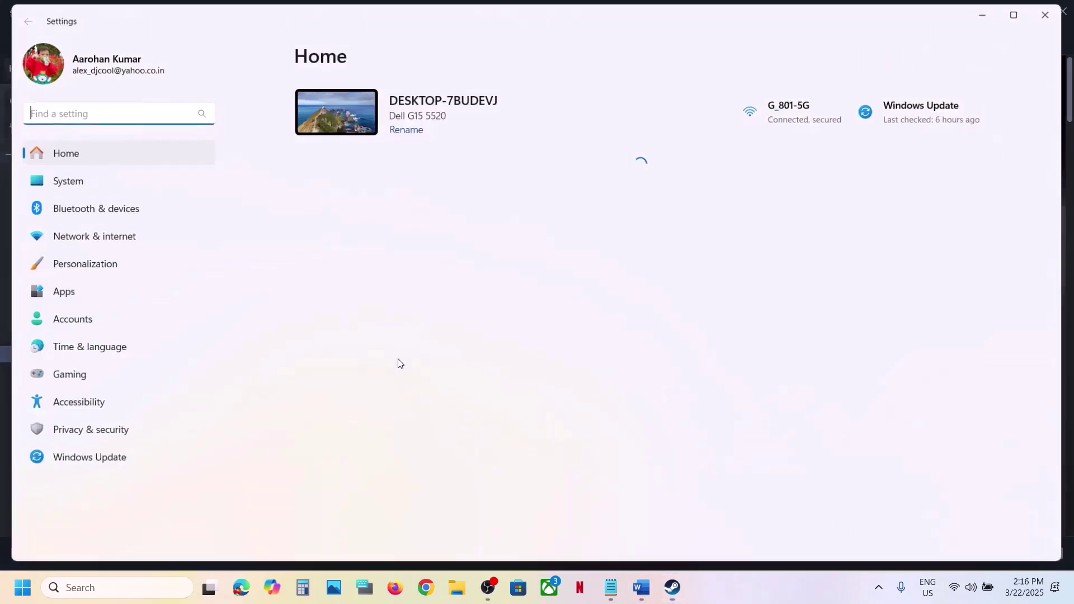
click(80, 348)
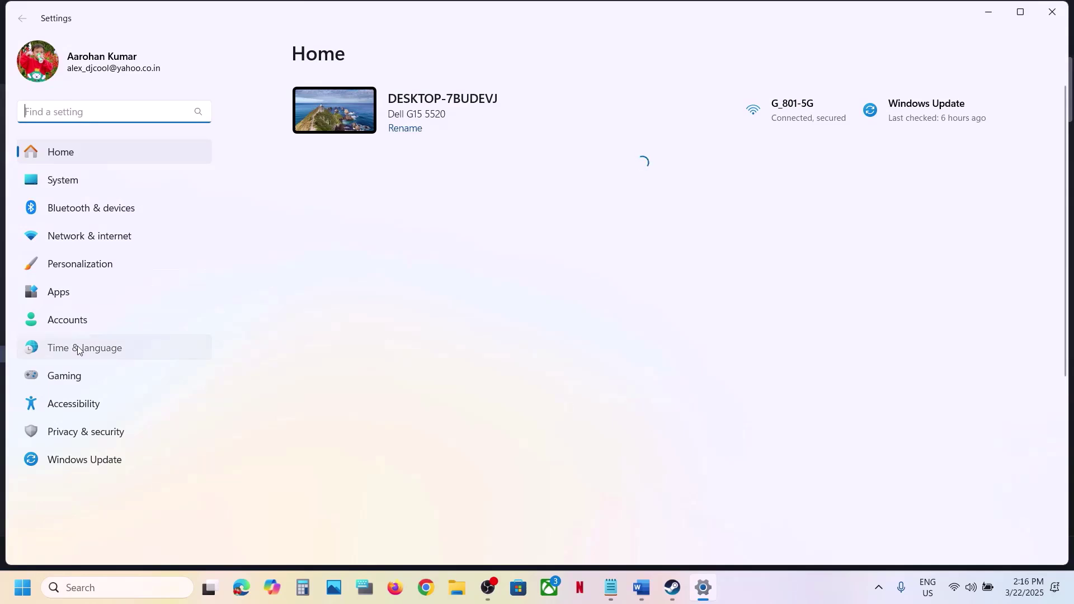
click(427, 213)
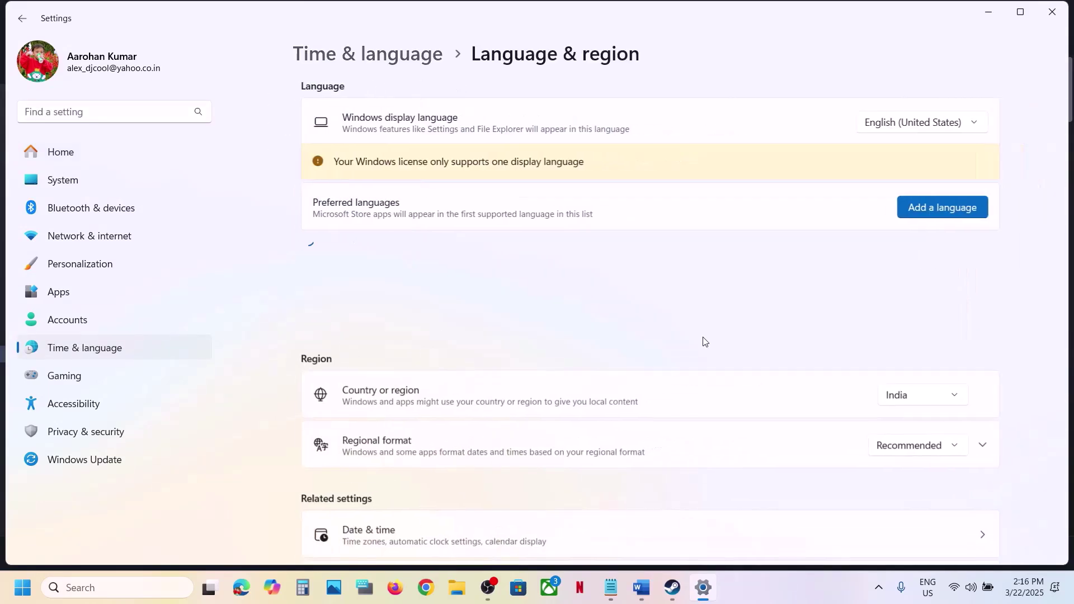
Step: Set the Windows country or region to Japan
scroll(814, 362, down, 2)
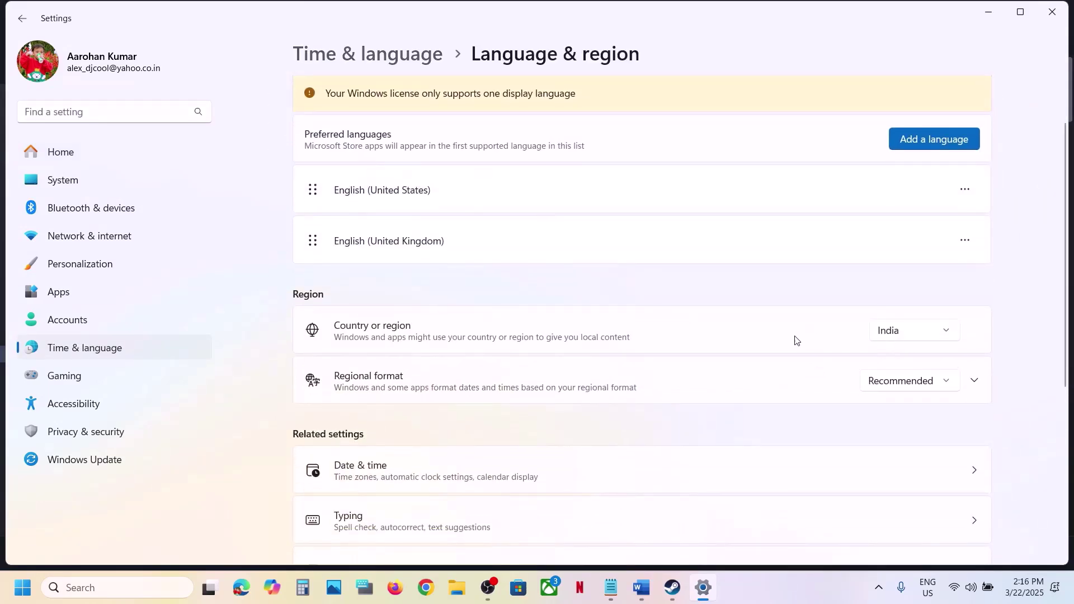
click(915, 336)
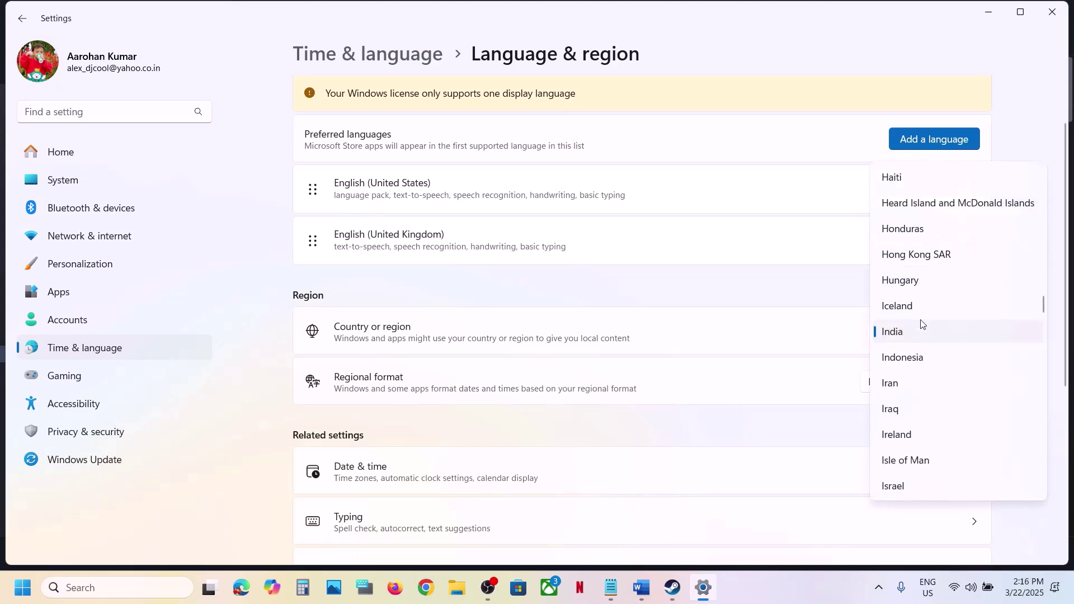
scroll(920, 322, down, 4)
scroll(920, 323, up, 1)
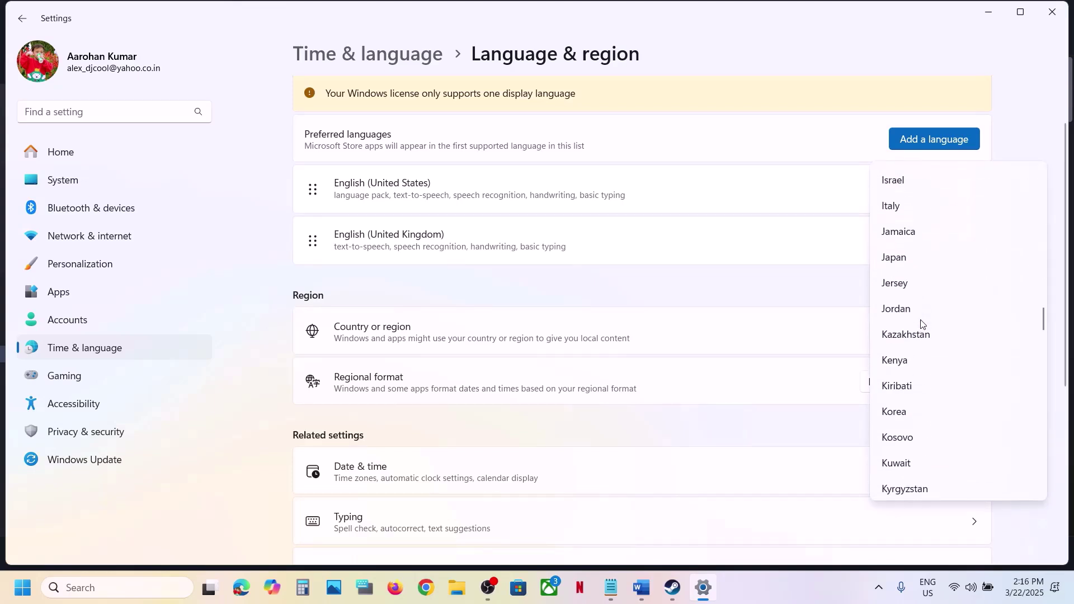
click(916, 262)
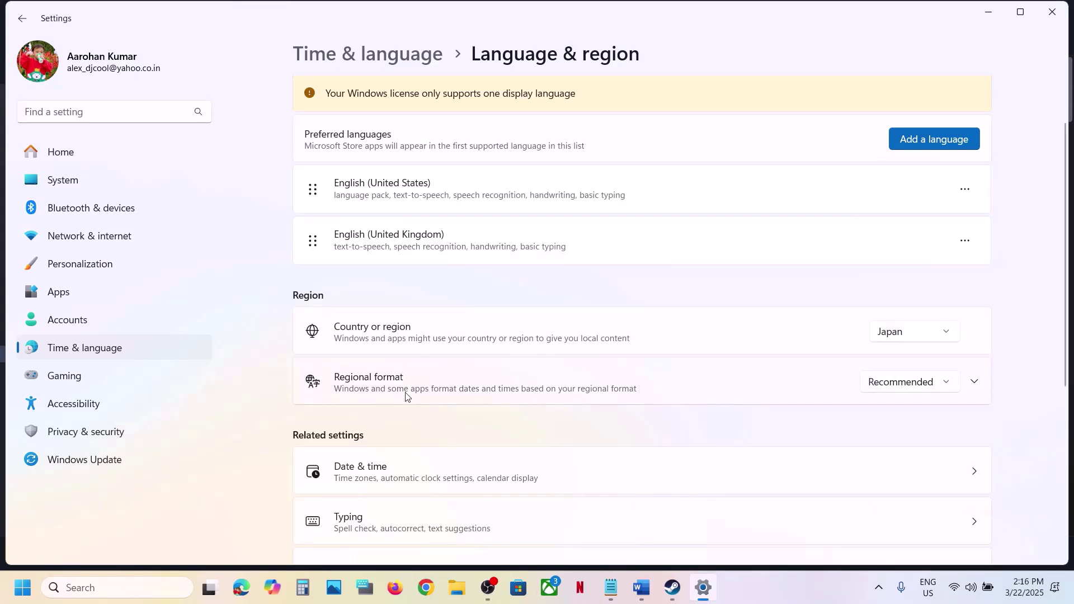
click(908, 391)
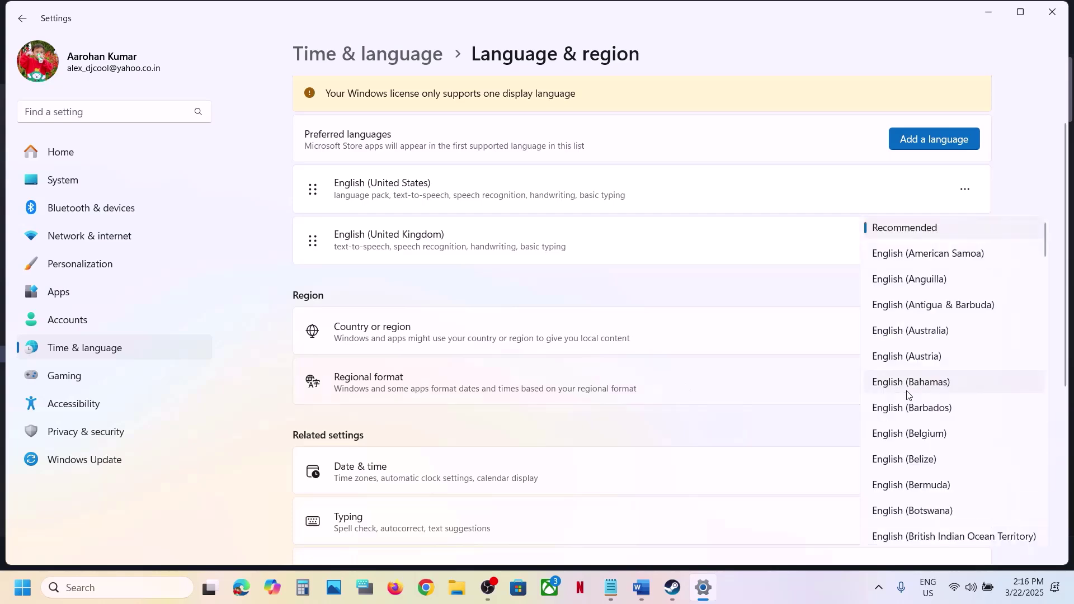
scroll(911, 388, down, 15)
scroll(911, 388, down, 10)
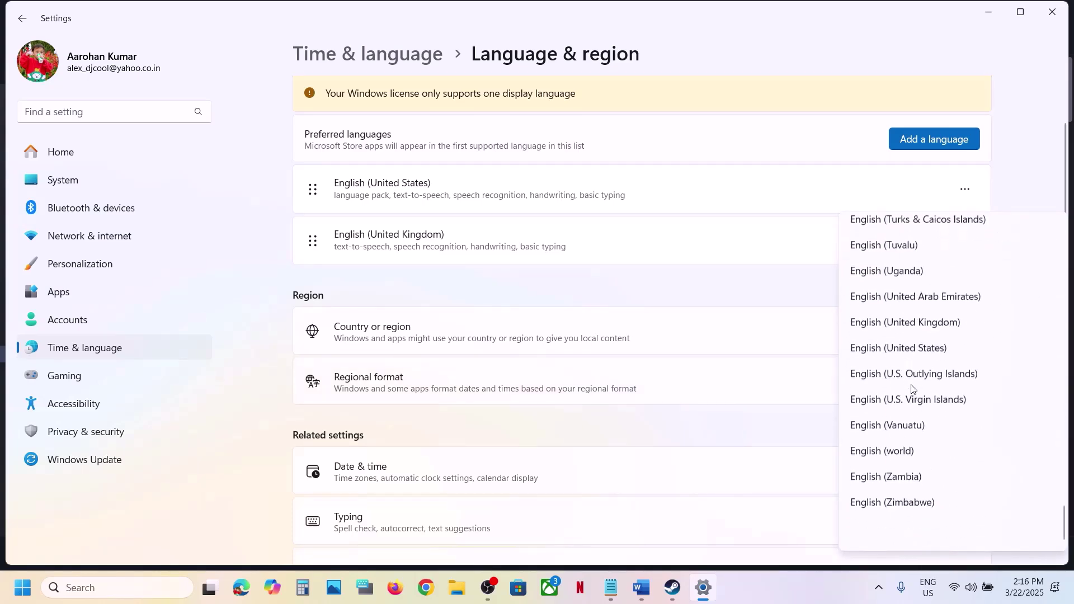
click(586, 281)
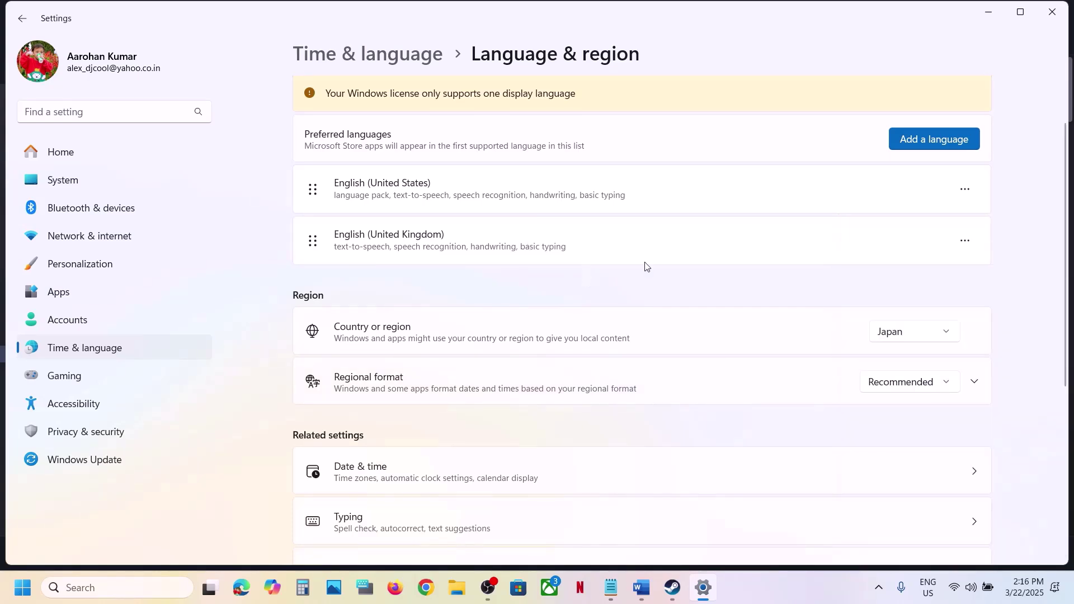
Step: Add Japanese to the preferred languages by searching for "japan" and install it with all its preselected optional features
click(935, 138)
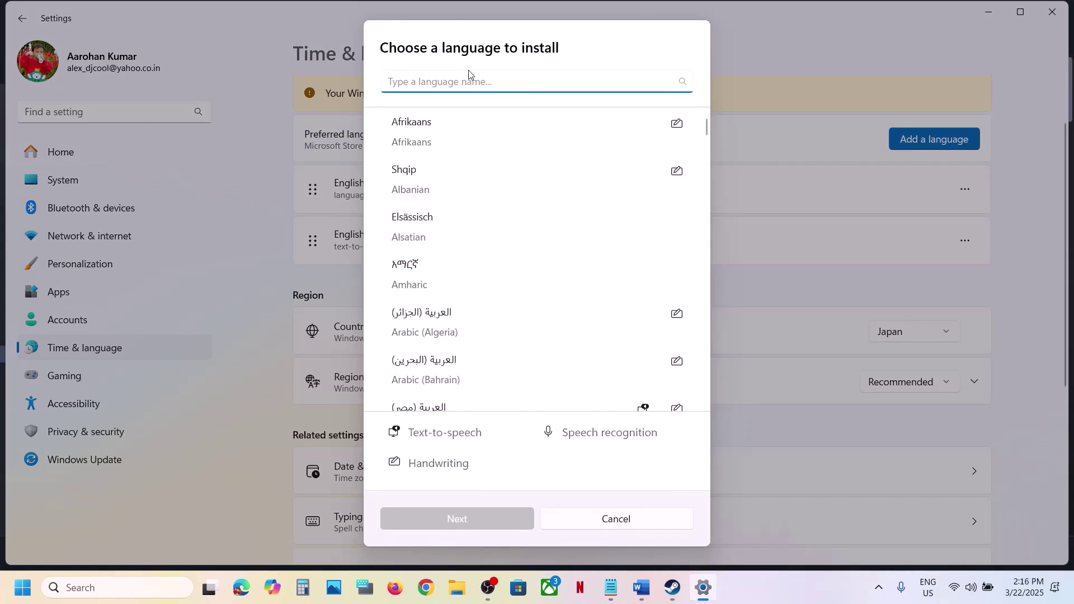
text(japan)
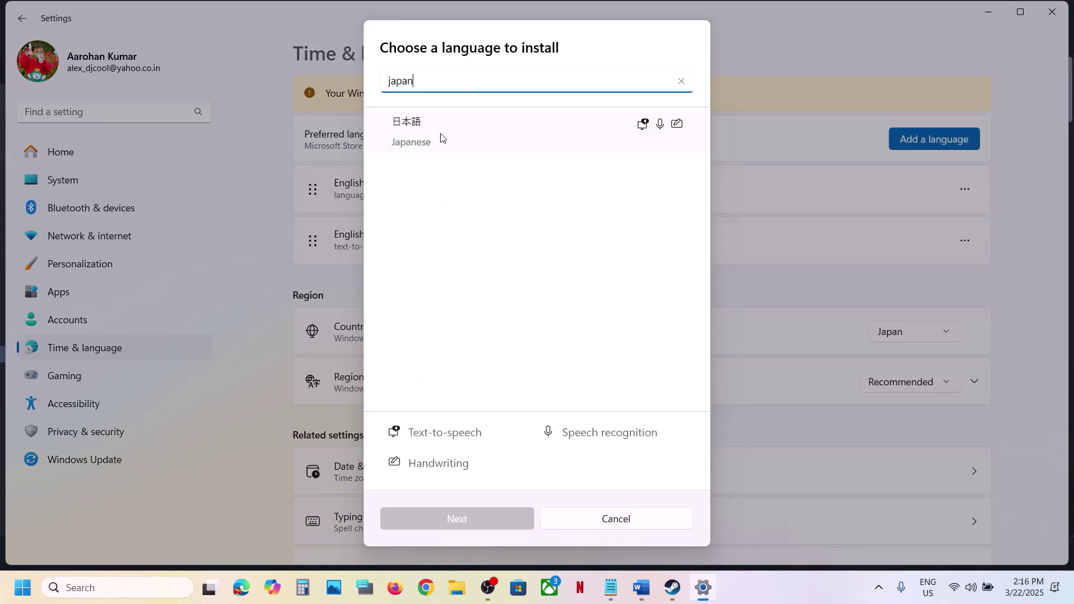
click(442, 138)
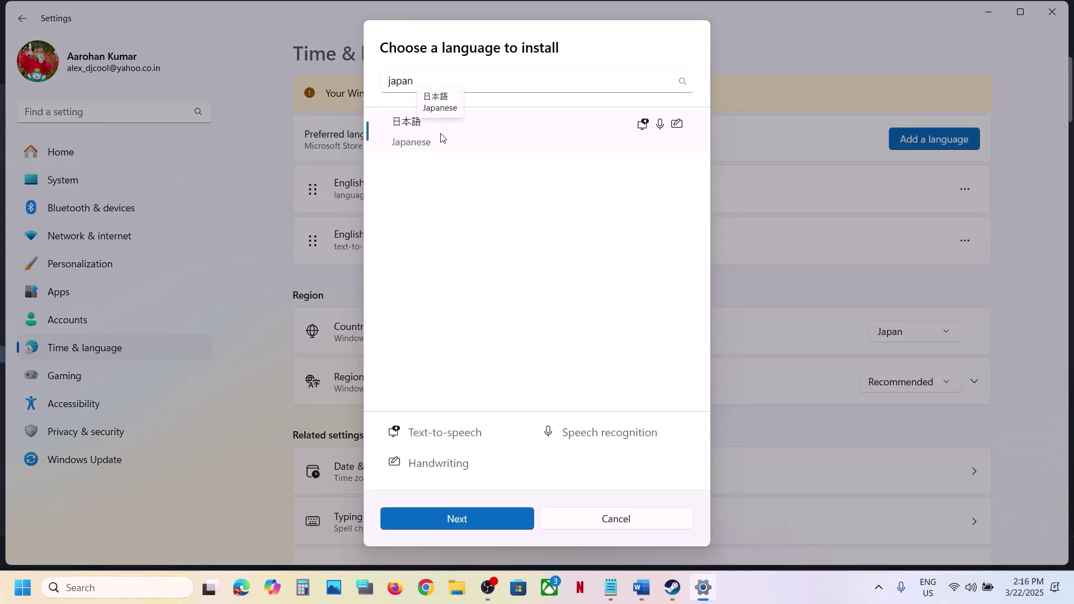
click(469, 519)
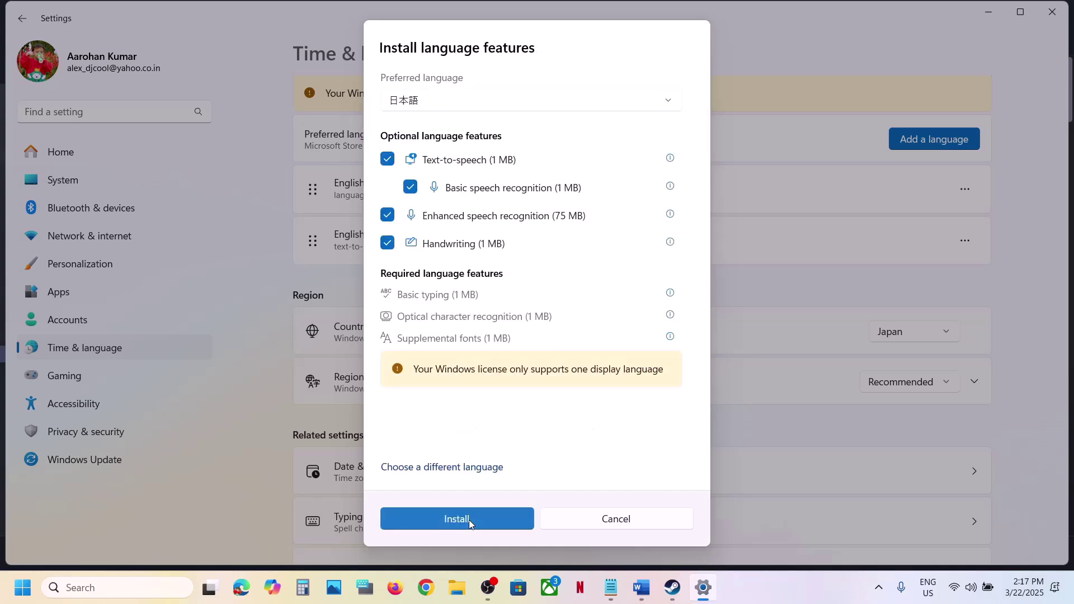
click(472, 519)
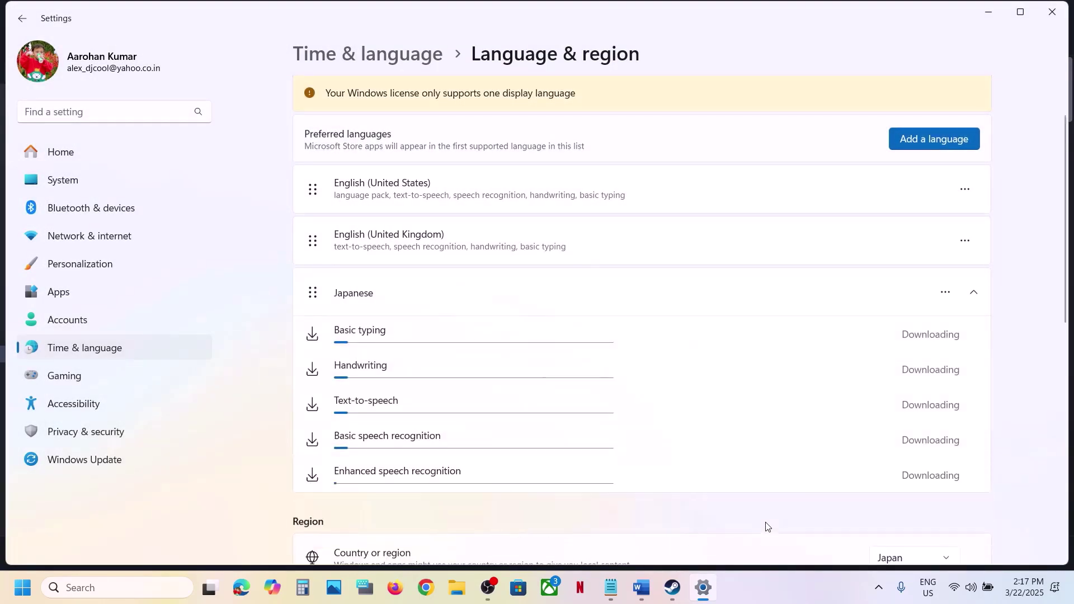
Step: Set the regional format to Japanese (Japan)
scroll(723, 446, down, 1)
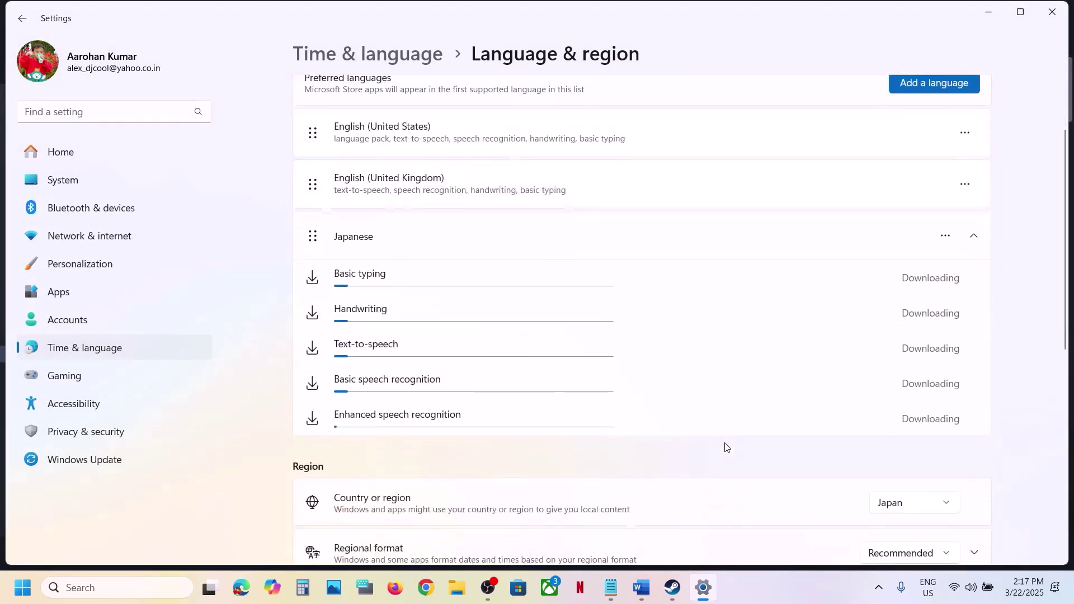
click(779, 592)
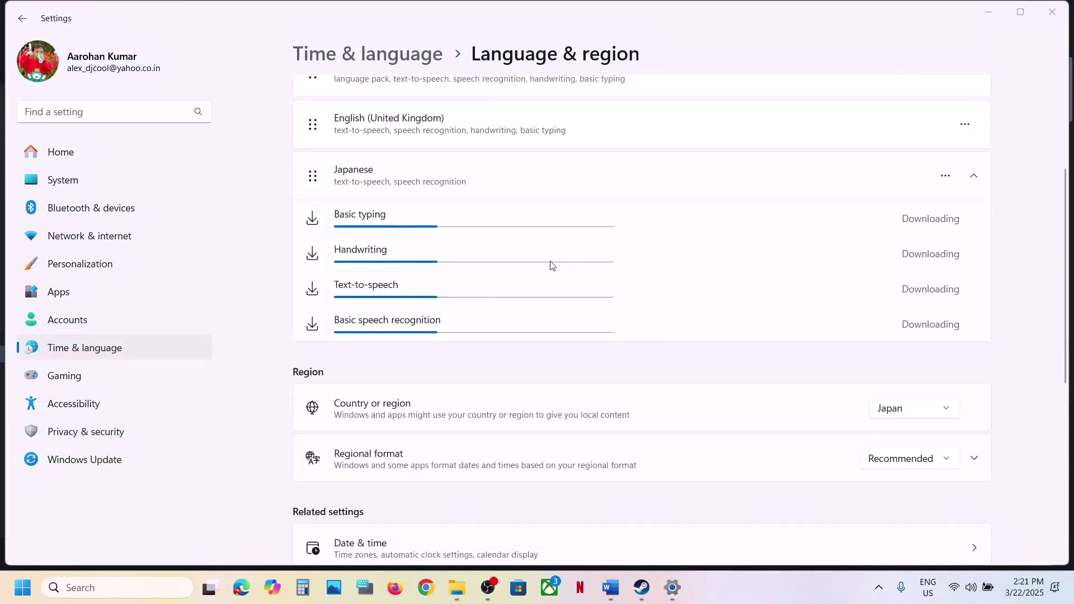
click(926, 461)
scroll(931, 481, down, 10)
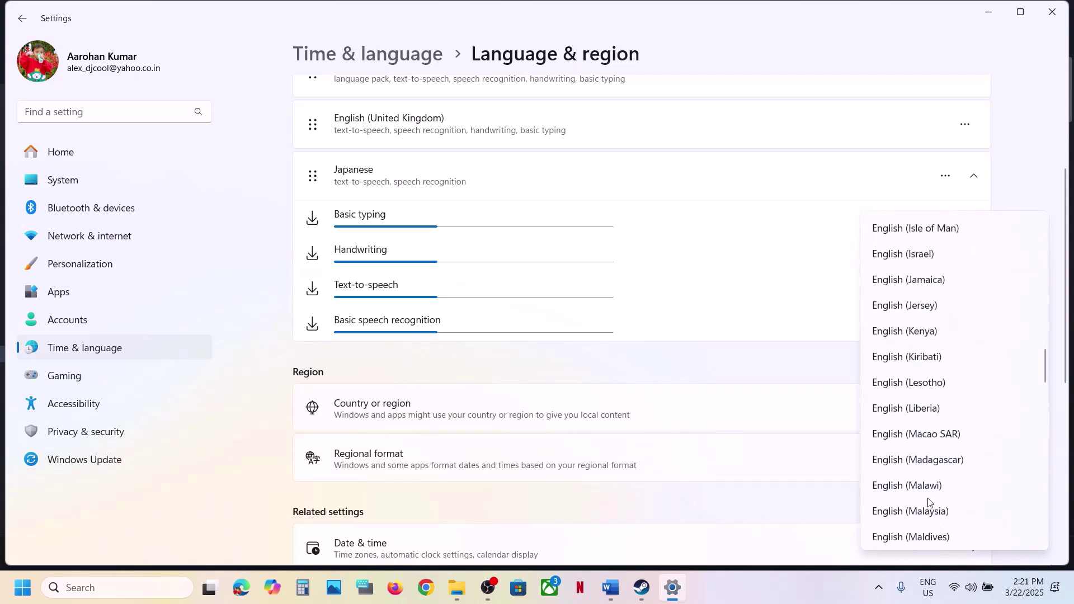
scroll(928, 501, down, 10)
scroll(896, 443, down, 10)
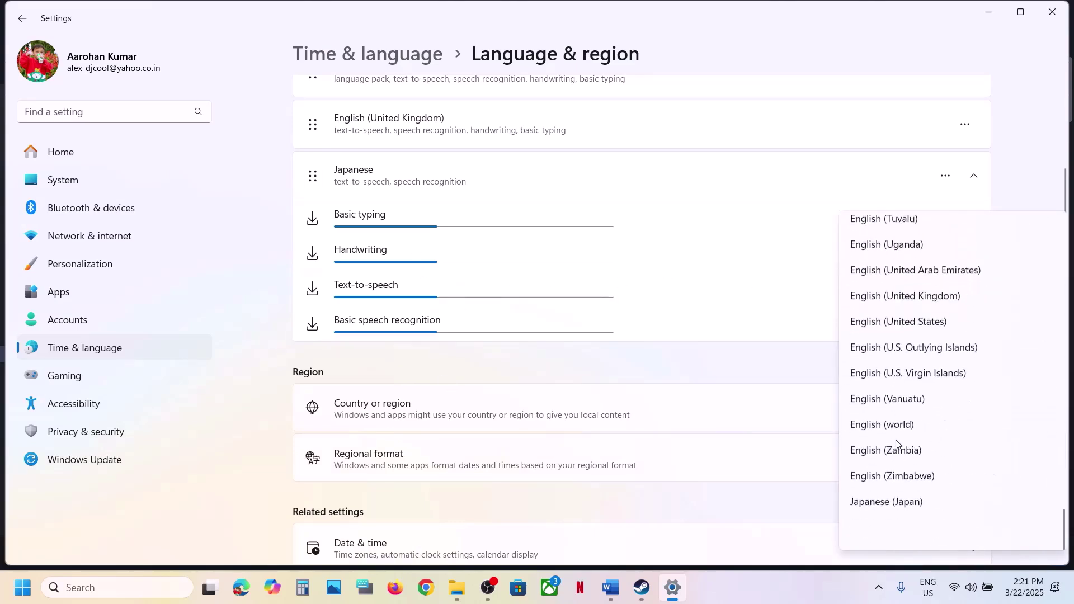
click(904, 519)
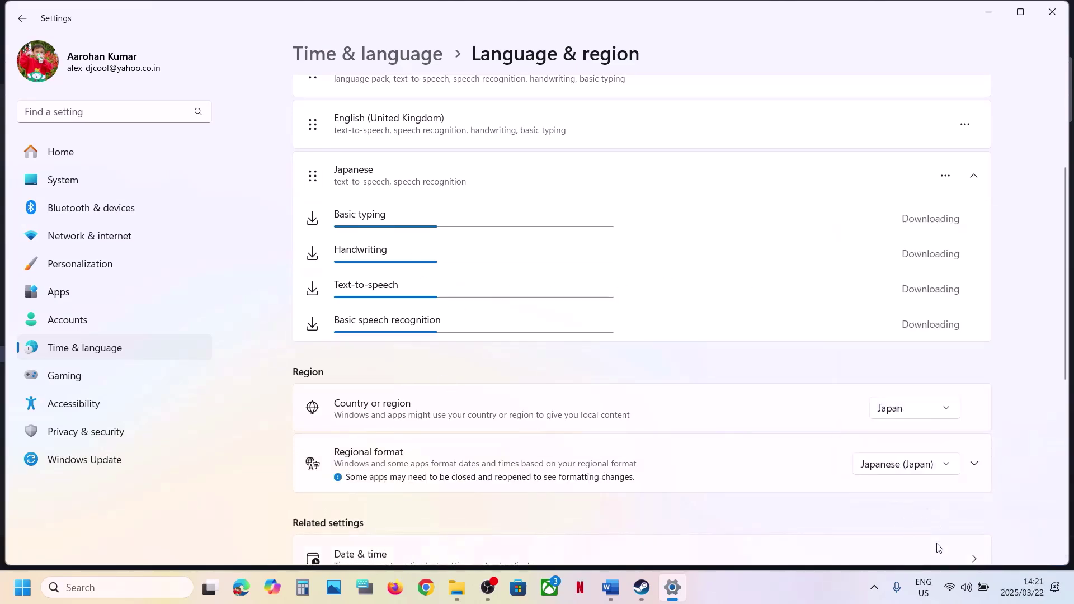
Step: Switch the active keyboard layout to Japanese Microsoft IME
click(923, 588)
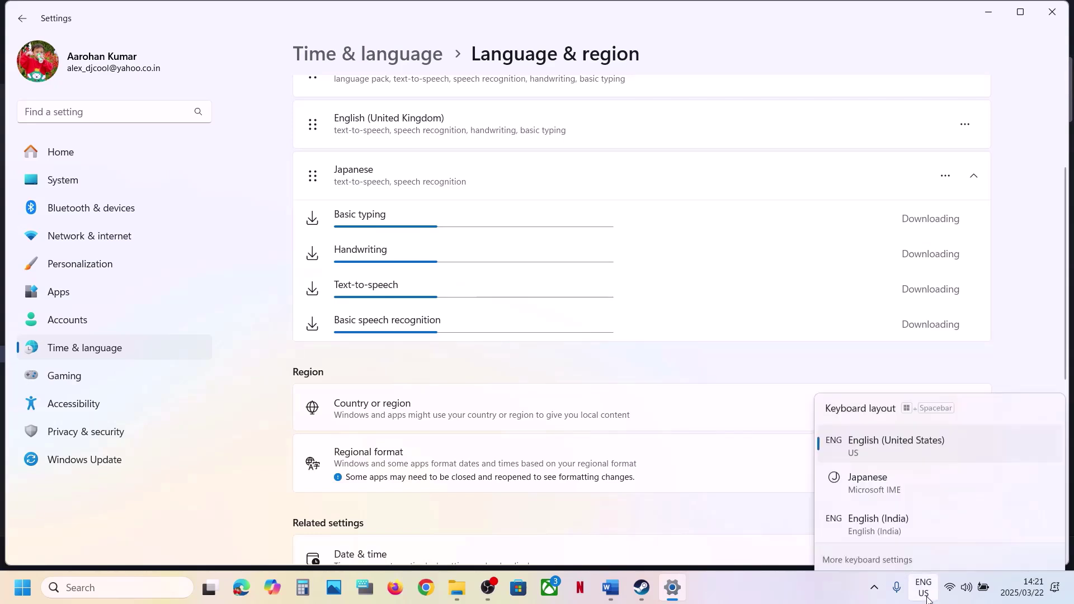
click(896, 478)
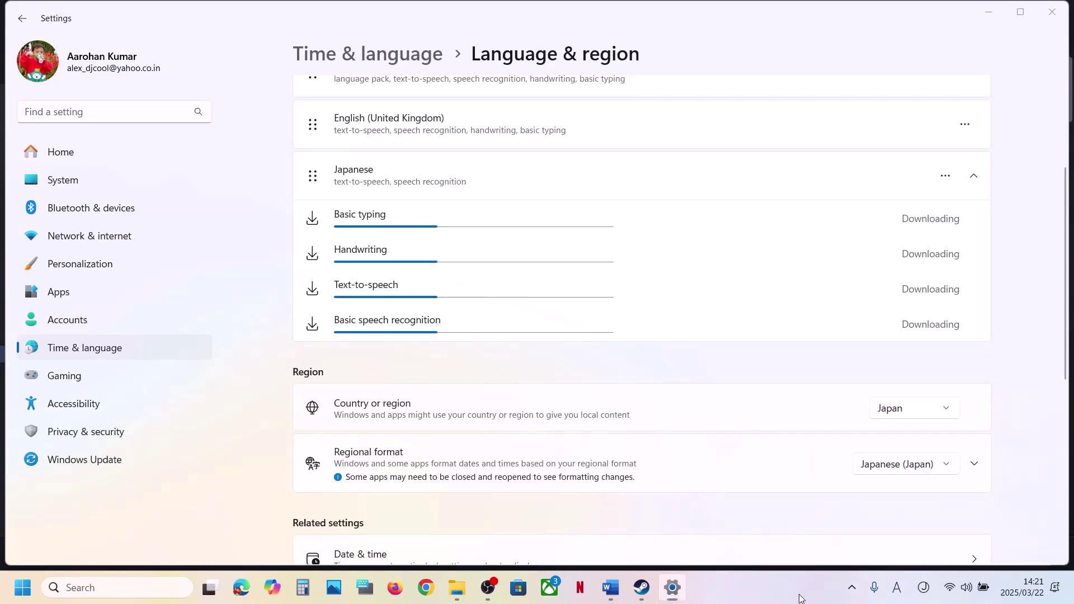
click(648, 588)
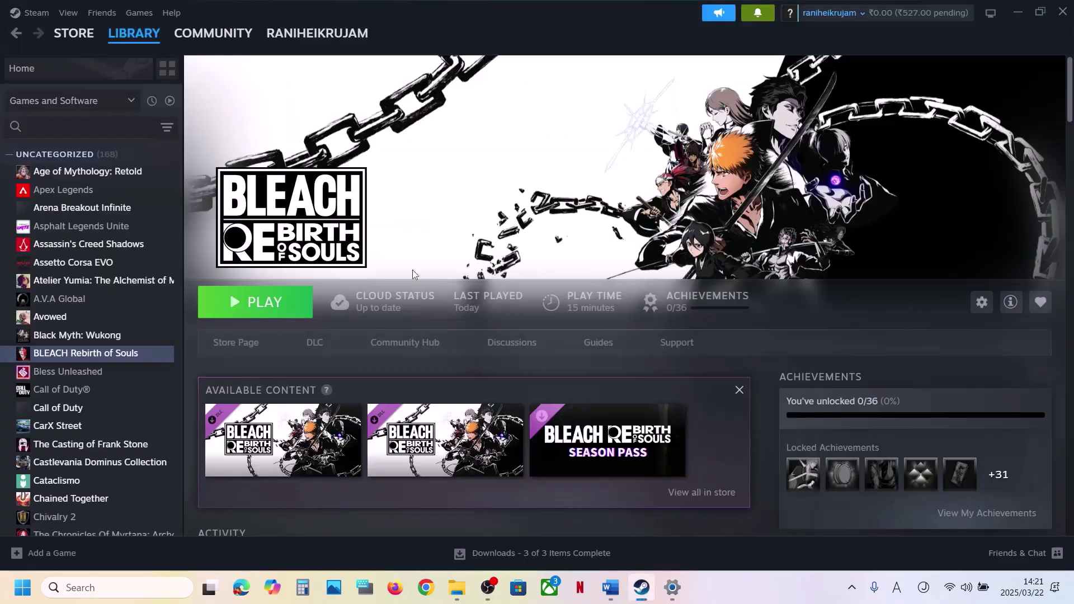
click(674, 587)
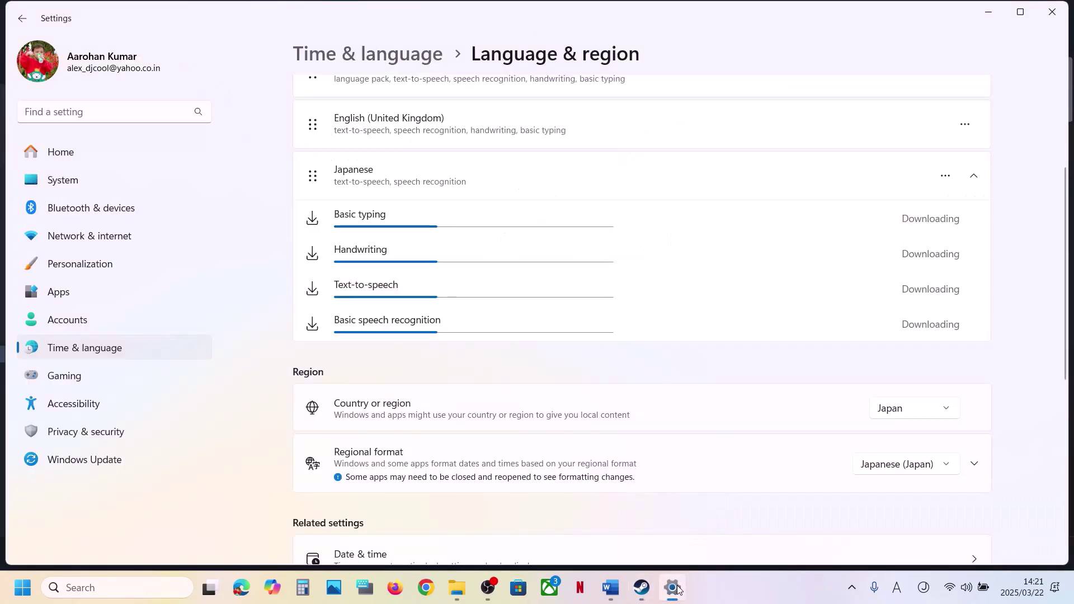
Step: Check Step 2 in the Word instructions and open the Region dialog by running intl.cpl from the Run window
click(611, 587)
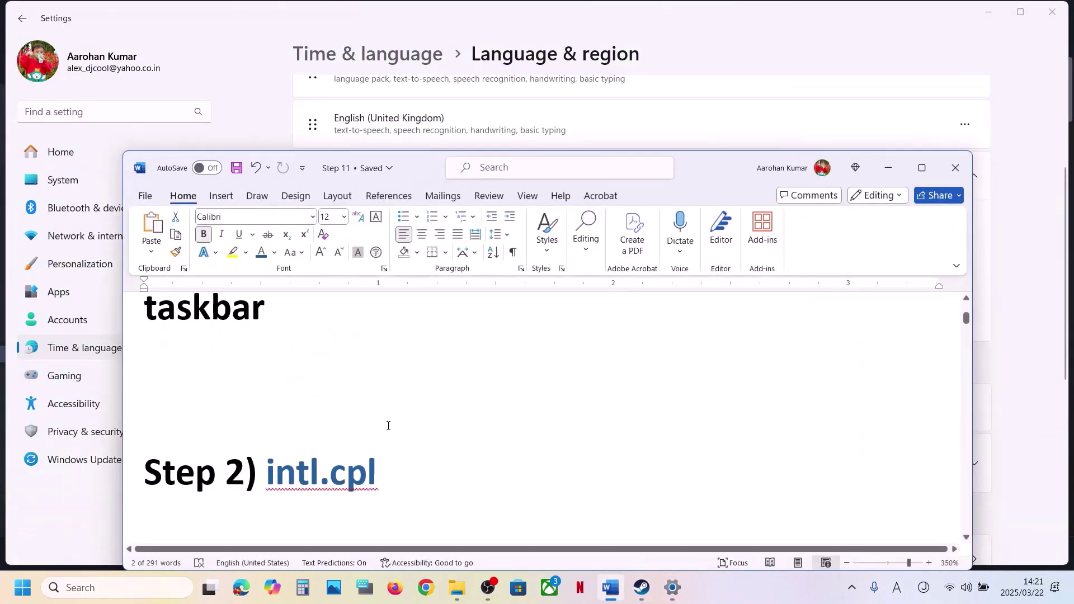
scroll(388, 414, down, 1)
drag(386, 389, 287, 386)
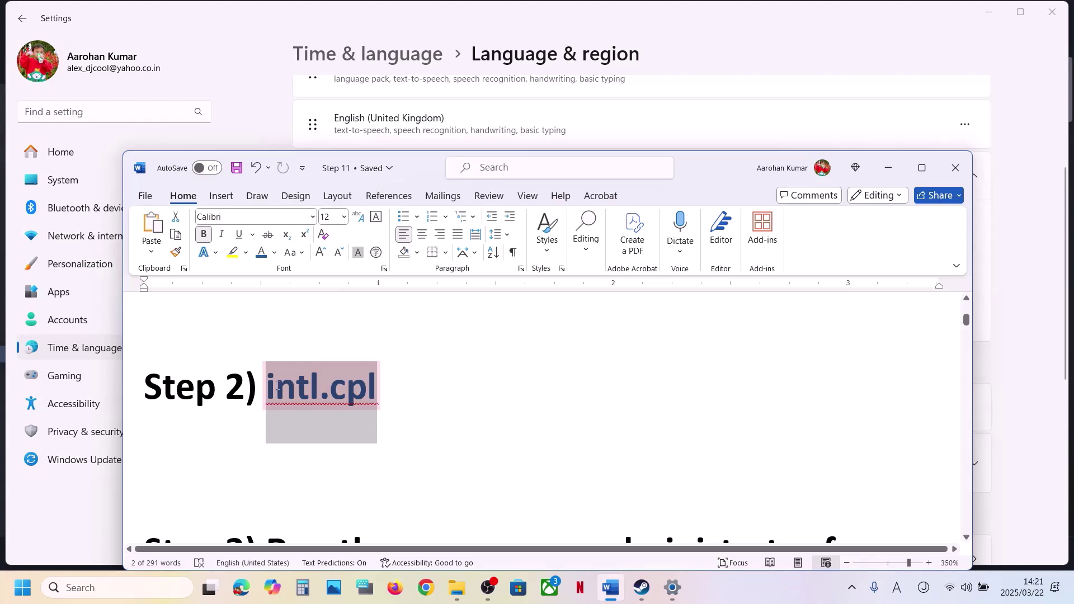
click(143, 593)
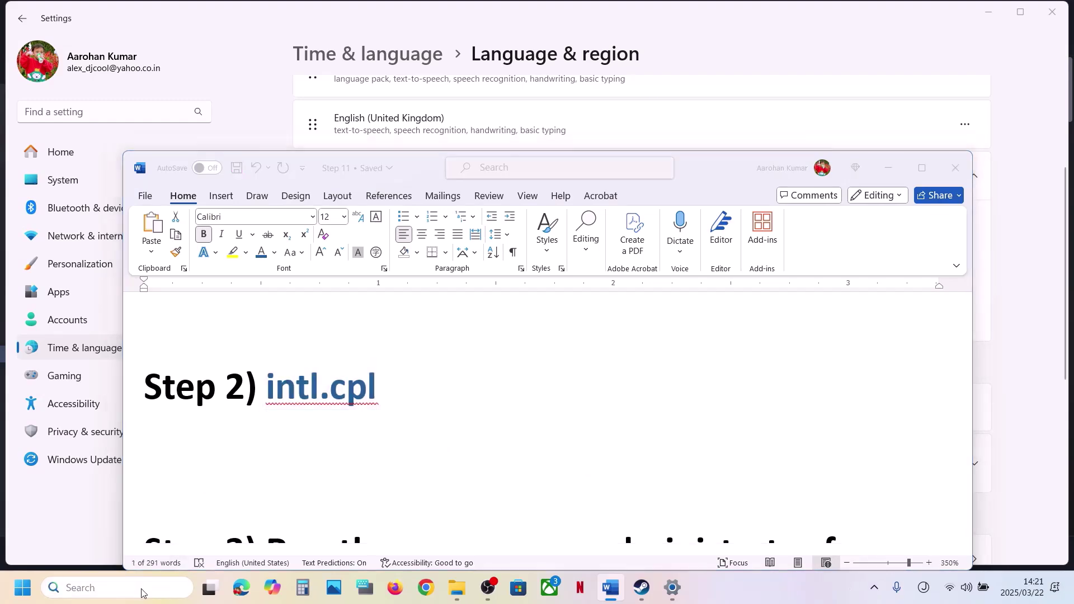
text(run)
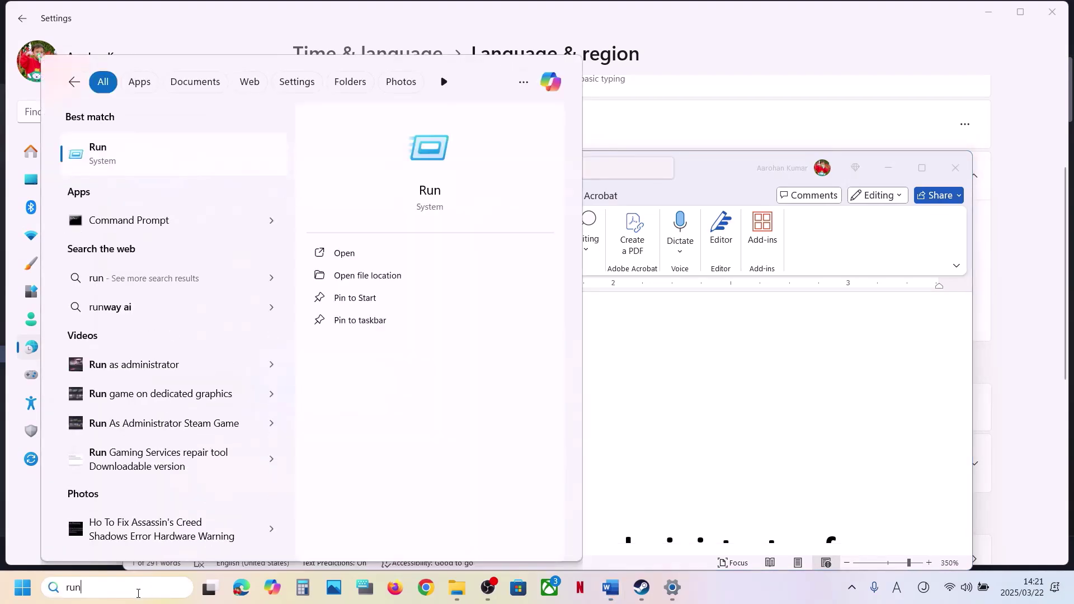
click(110, 147)
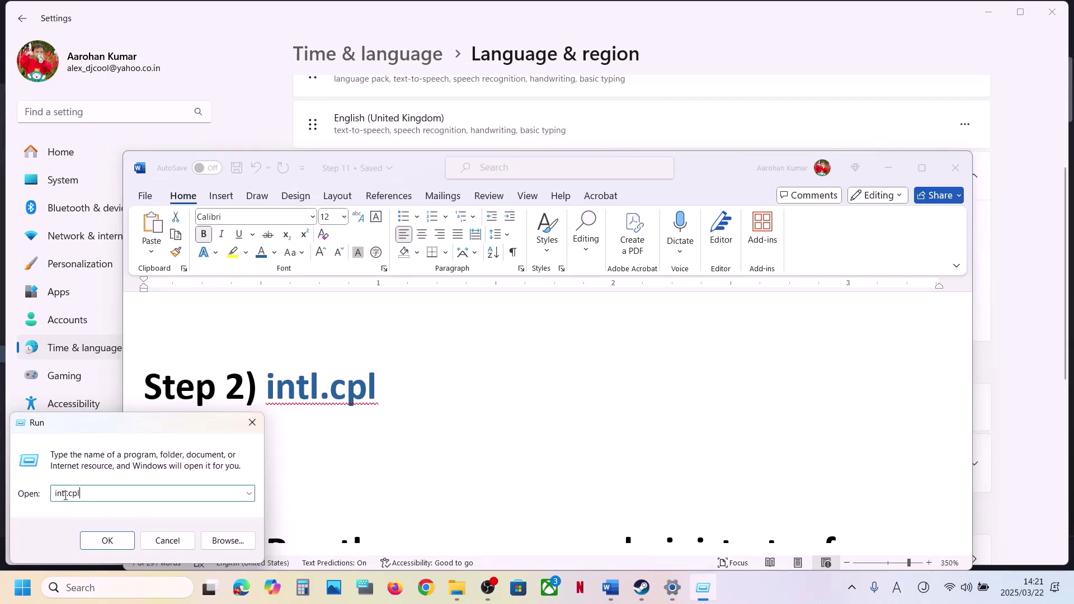
click(108, 540)
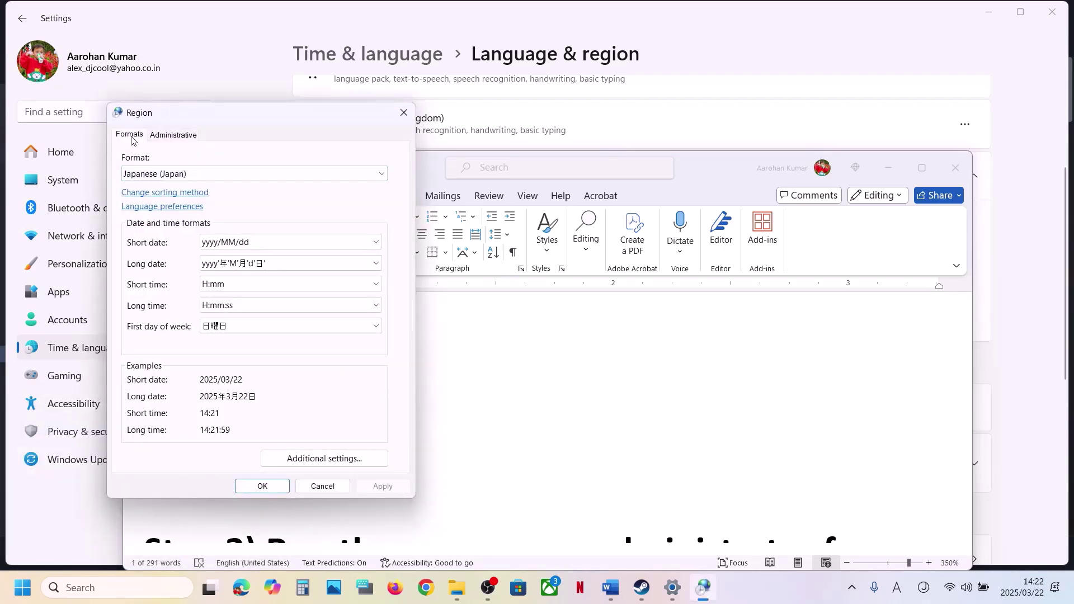
Step: Select Japanese (Japan) as the format in the Region dialog and accept it
click(195, 177)
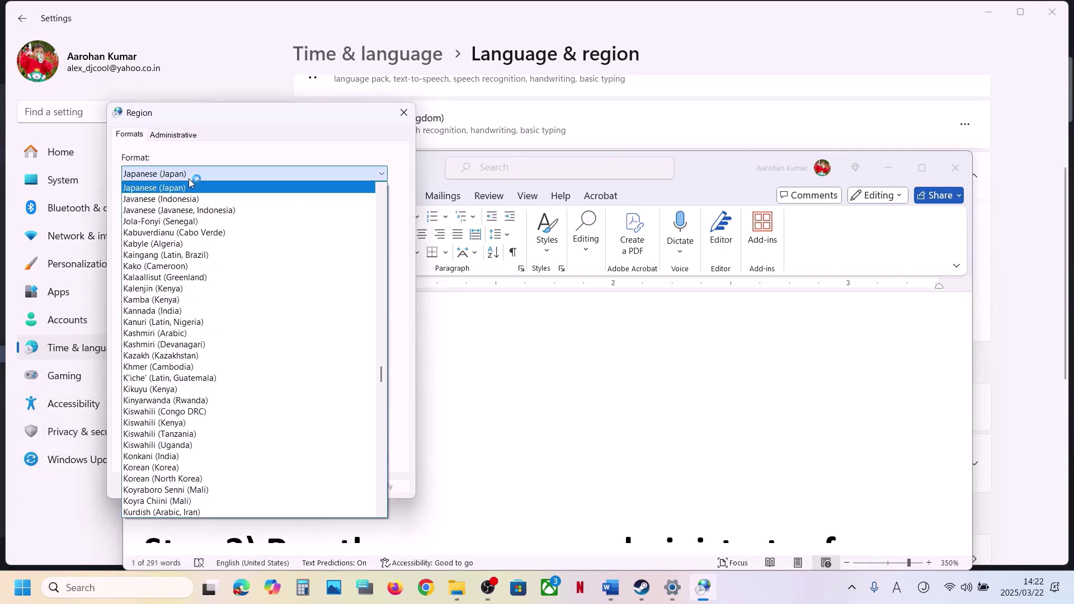
click(176, 192)
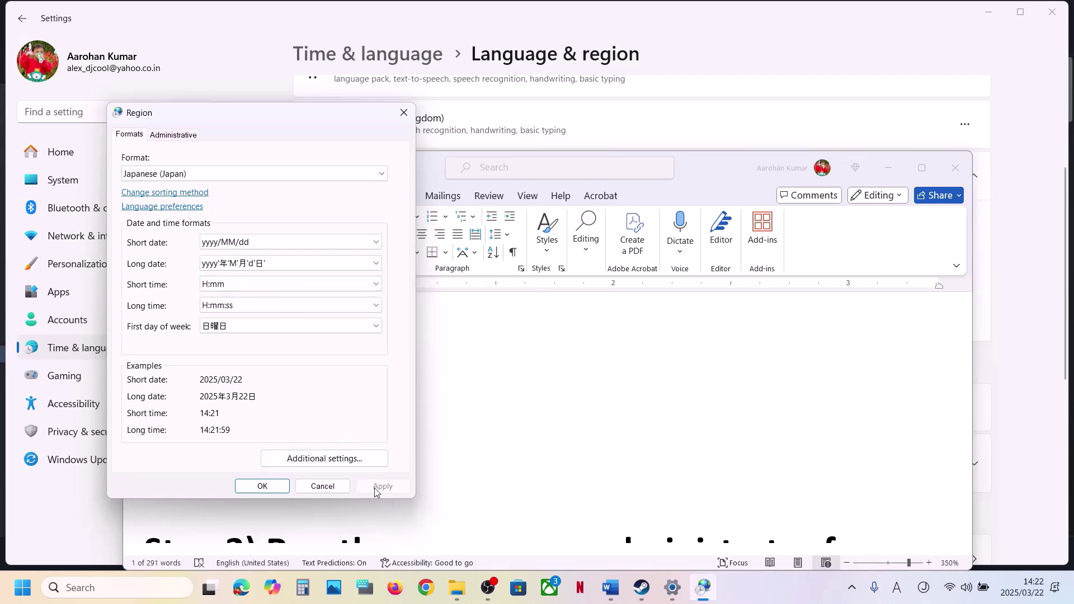
click(263, 486)
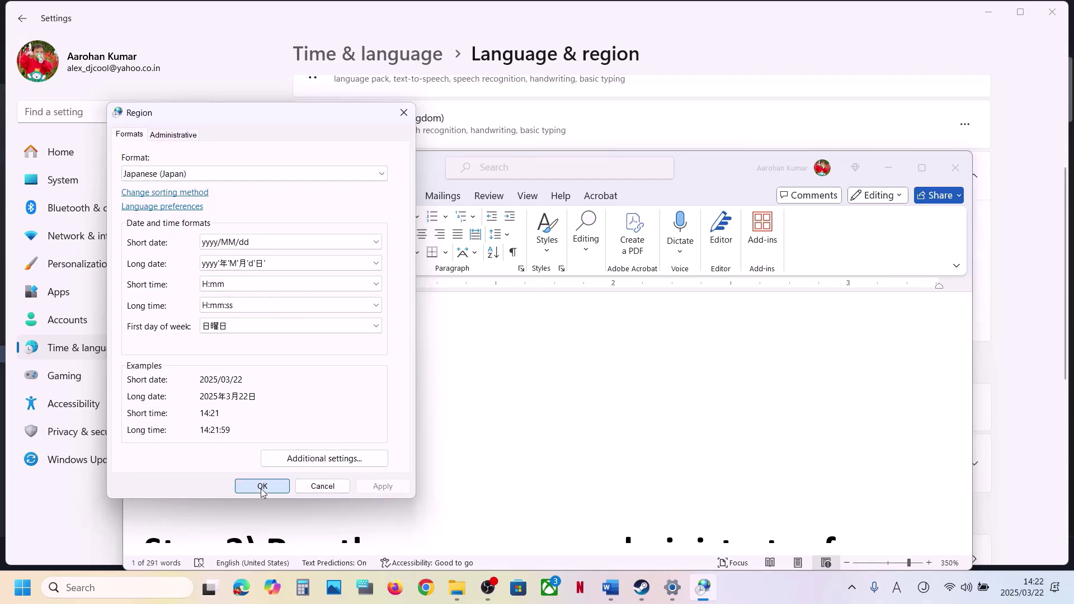
Step: Read Step 3 in the Word instructions, then open the installation folder of BLEACH Rebirth of Souls from the Steam library
scroll(415, 452, down, 3)
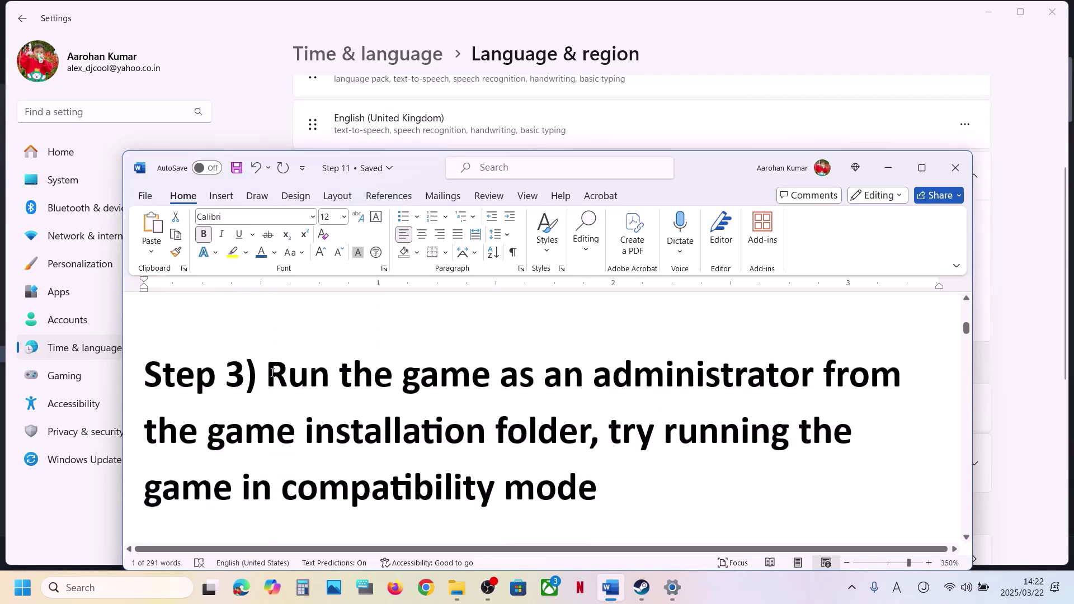
drag(272, 372, 580, 442)
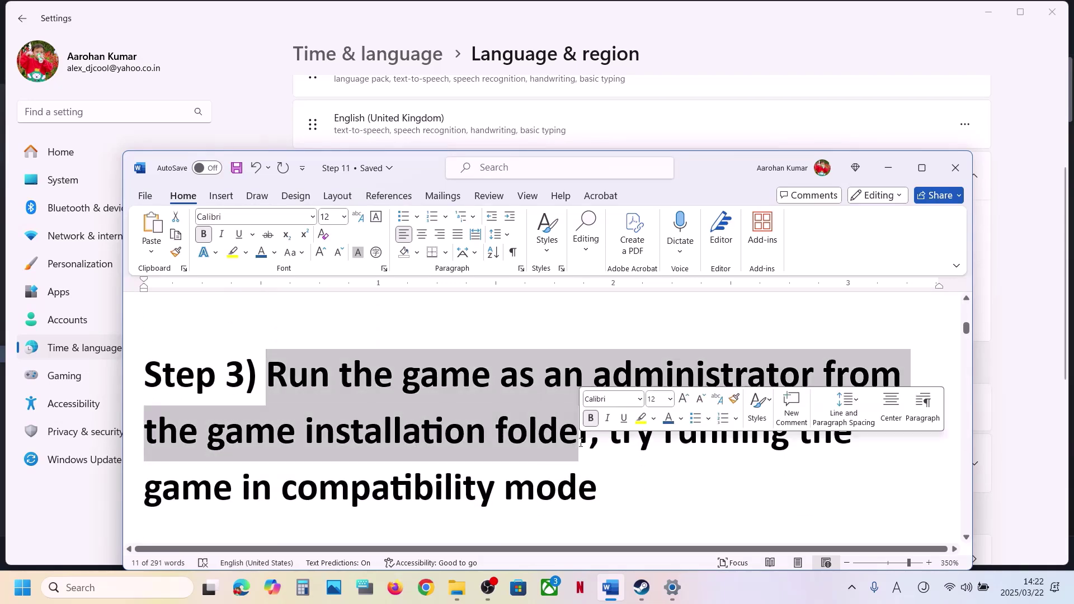
click(642, 587)
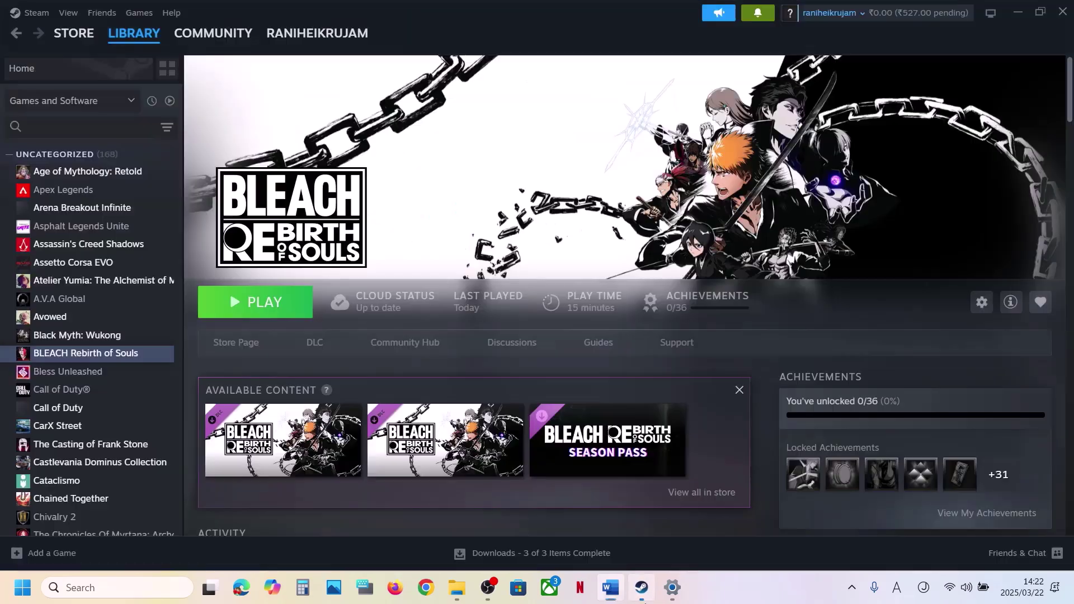
right_click(112, 354)
mouse_move(154, 435)
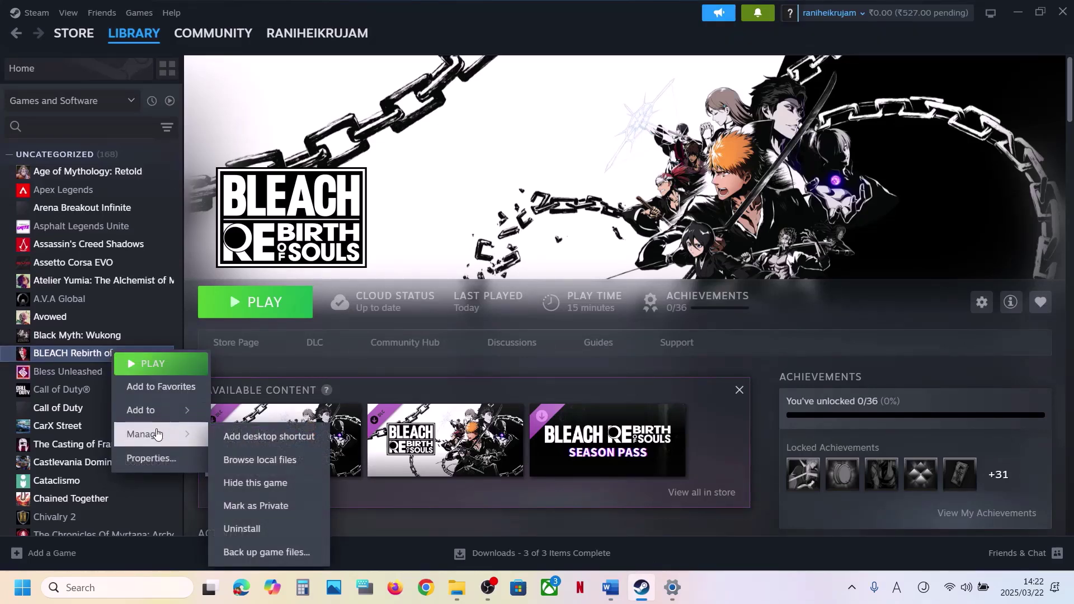
click(270, 461)
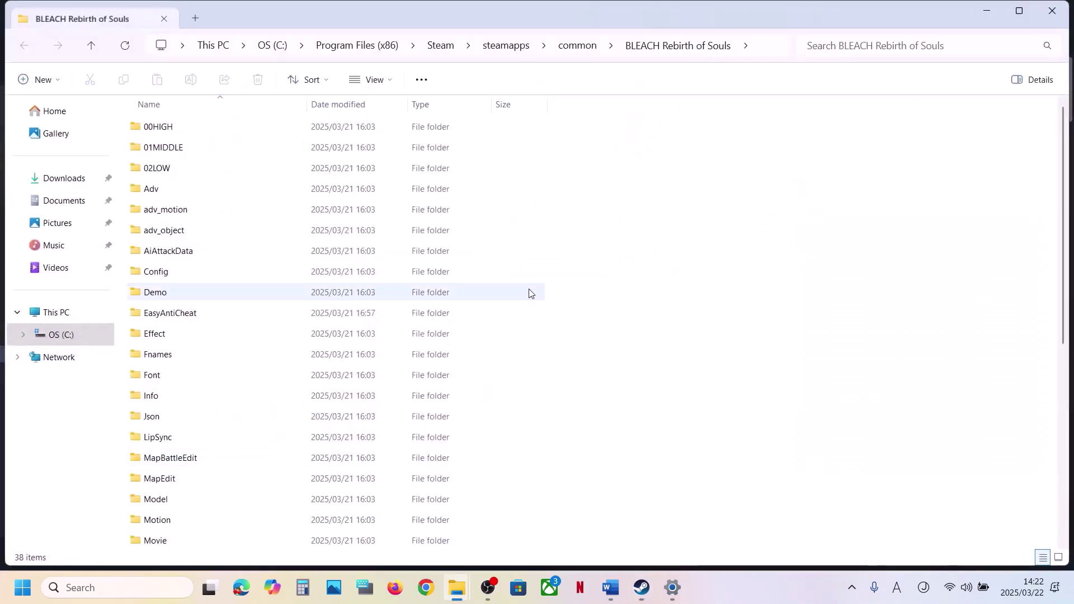
Step: Set the BLEACH_Rebirth_of_Souls application to run as an administrator in its compatibility properties
scroll(272, 300, down, 6)
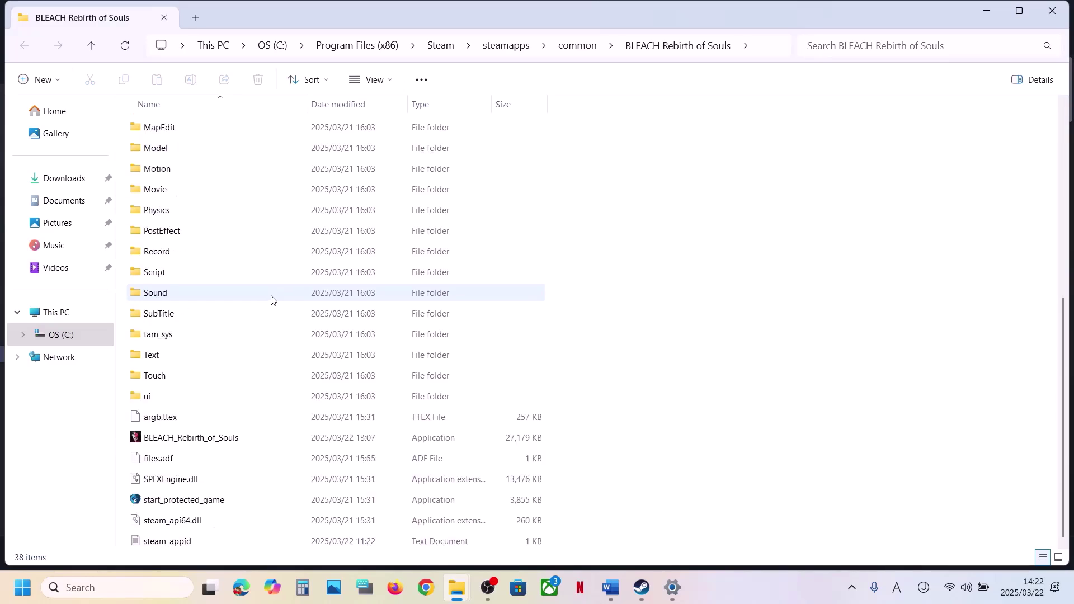
click(203, 444)
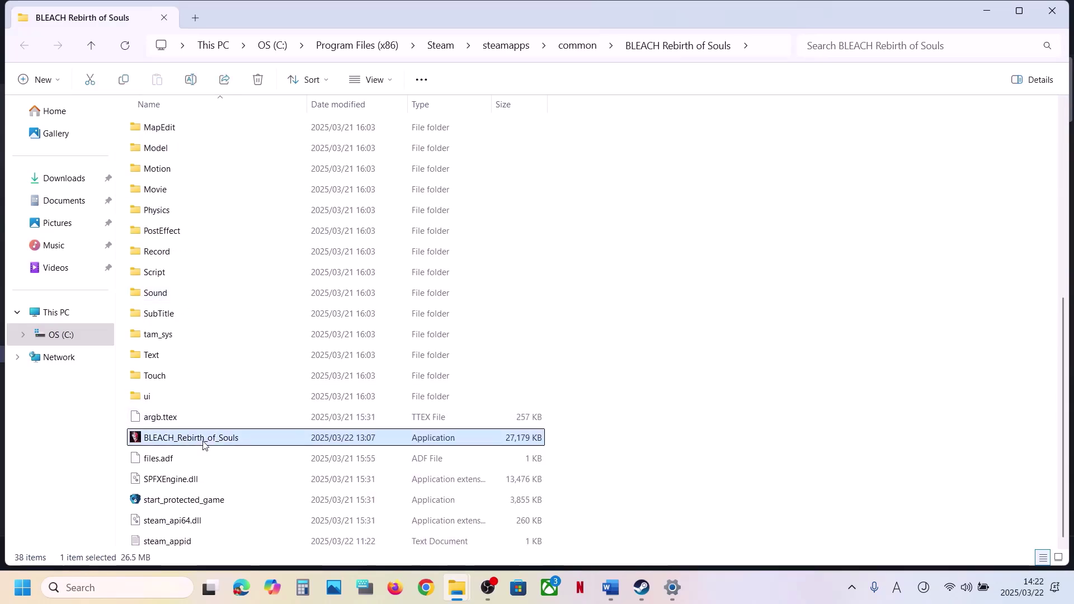
right_click(204, 444)
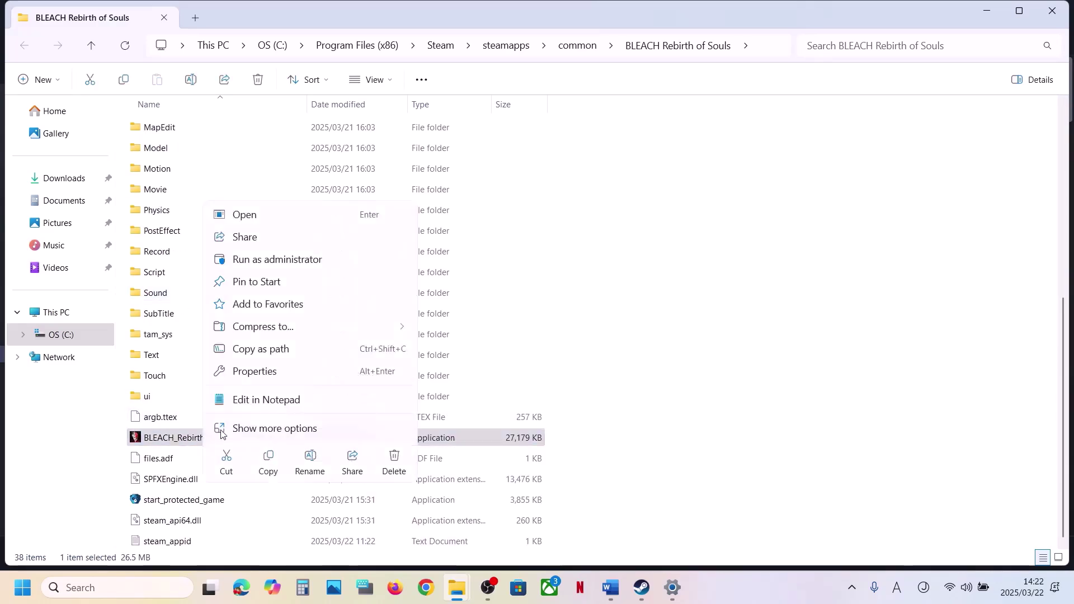
click(268, 372)
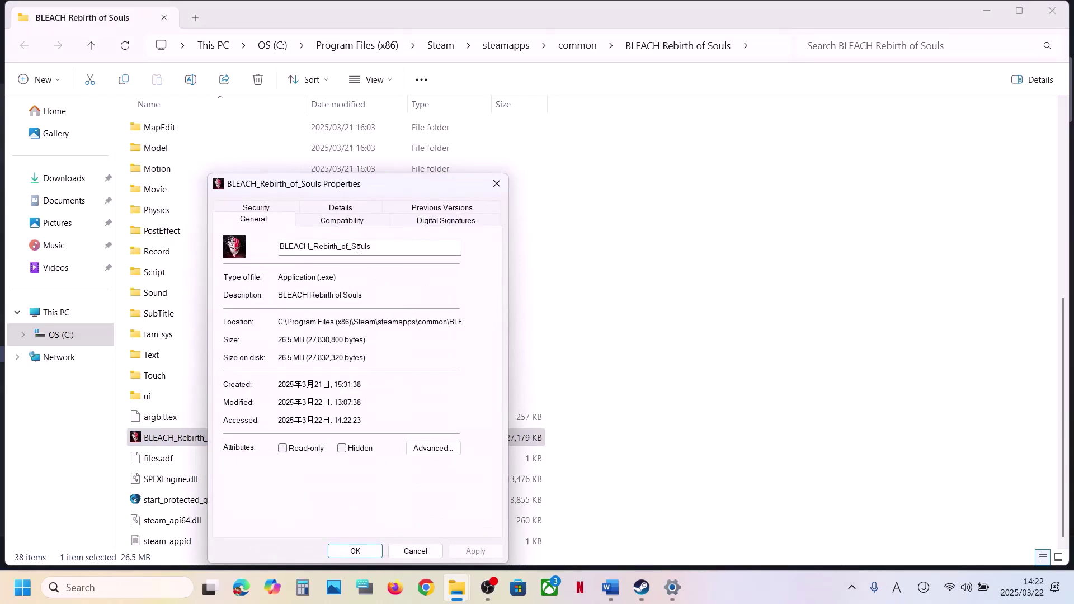
click(342, 224)
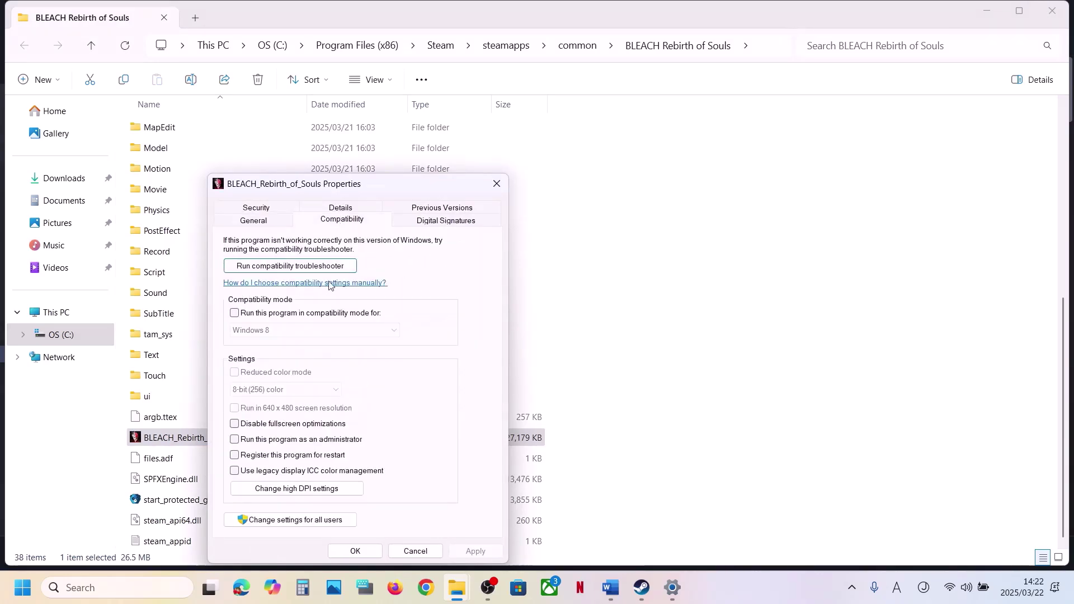
click(235, 440)
click(475, 551)
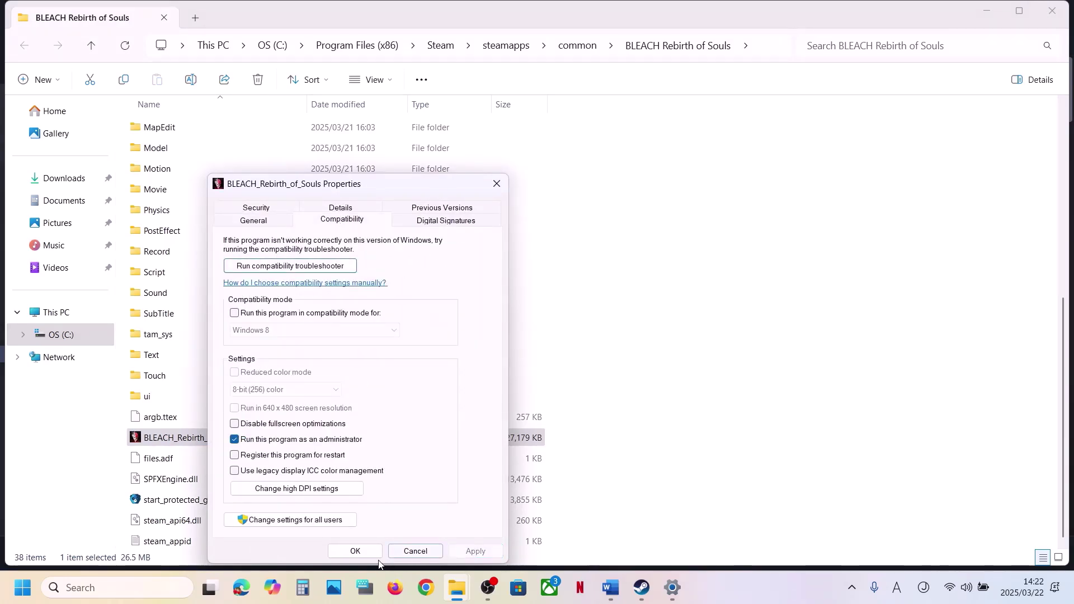
click(358, 550)
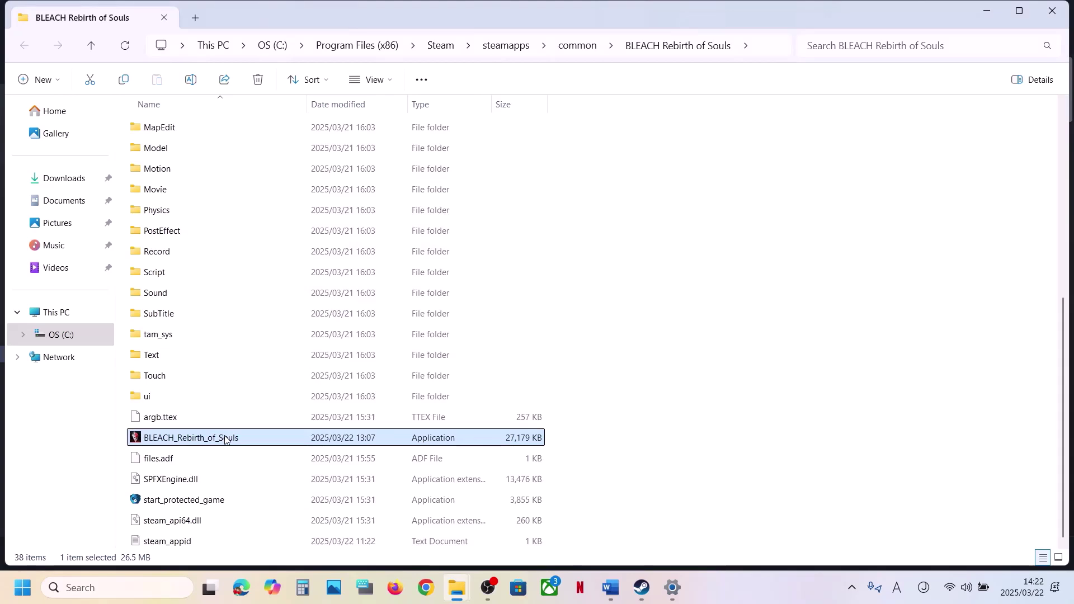
Step: Enable compatibility mode for Windows 8 on the BLEACH_Rebirth_of_Souls application and accept the properties
right_click(225, 439)
click(271, 369)
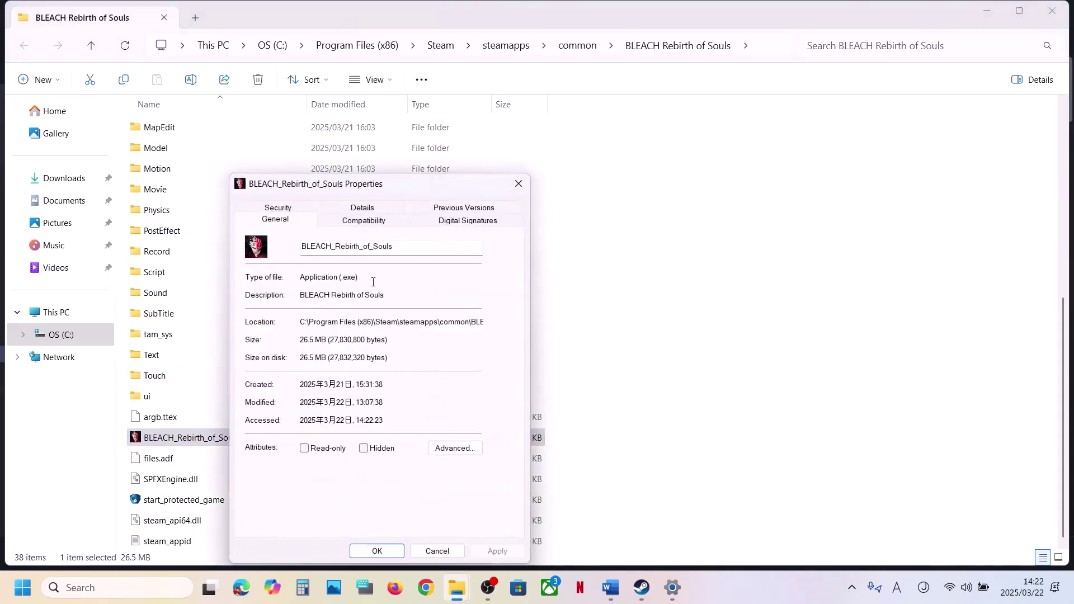
click(352, 222)
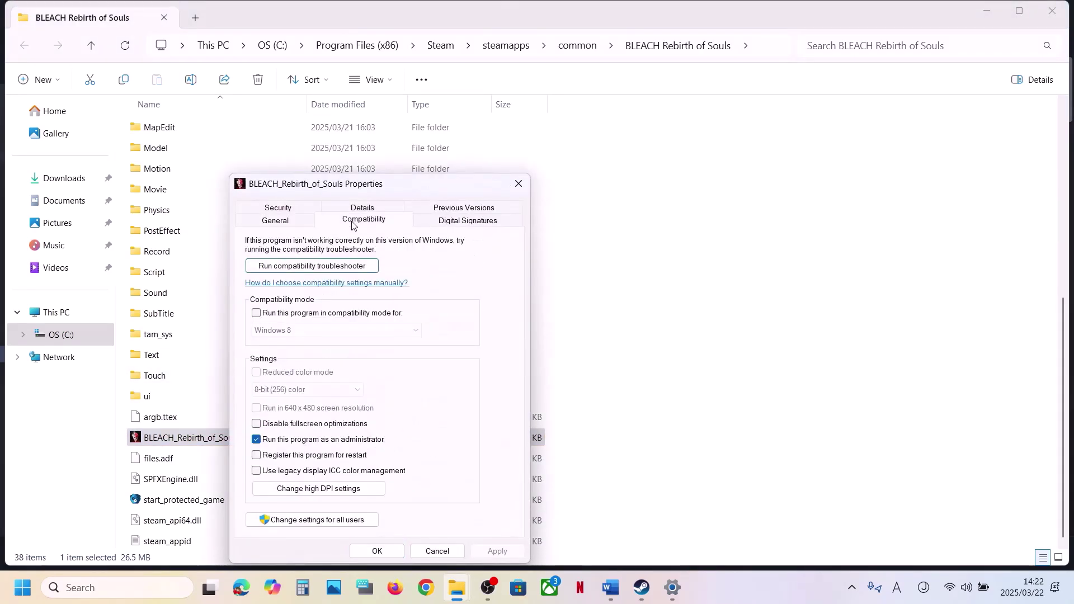
click(257, 313)
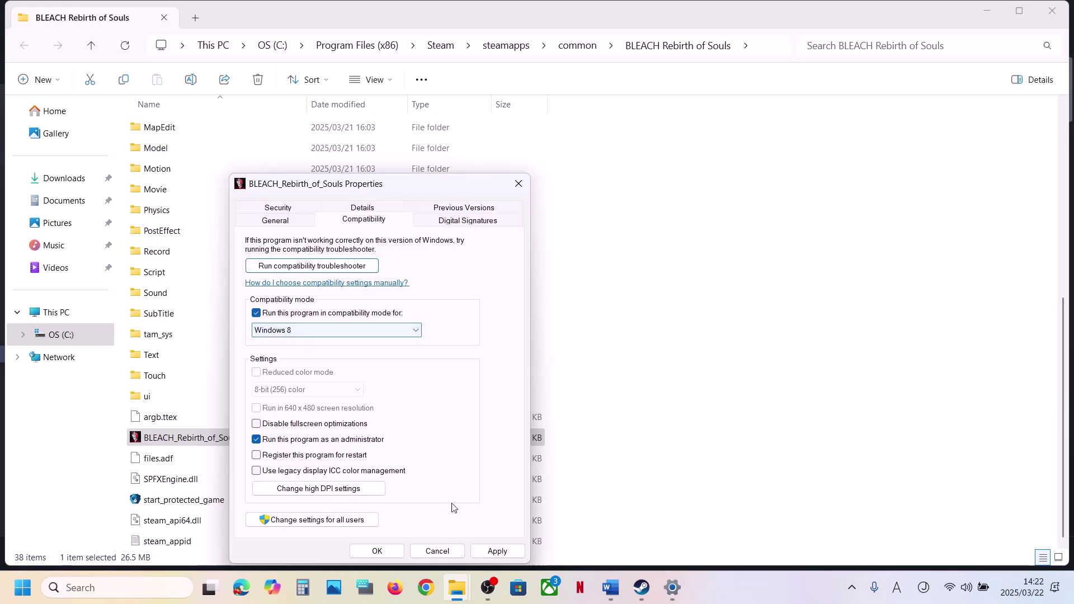
click(495, 552)
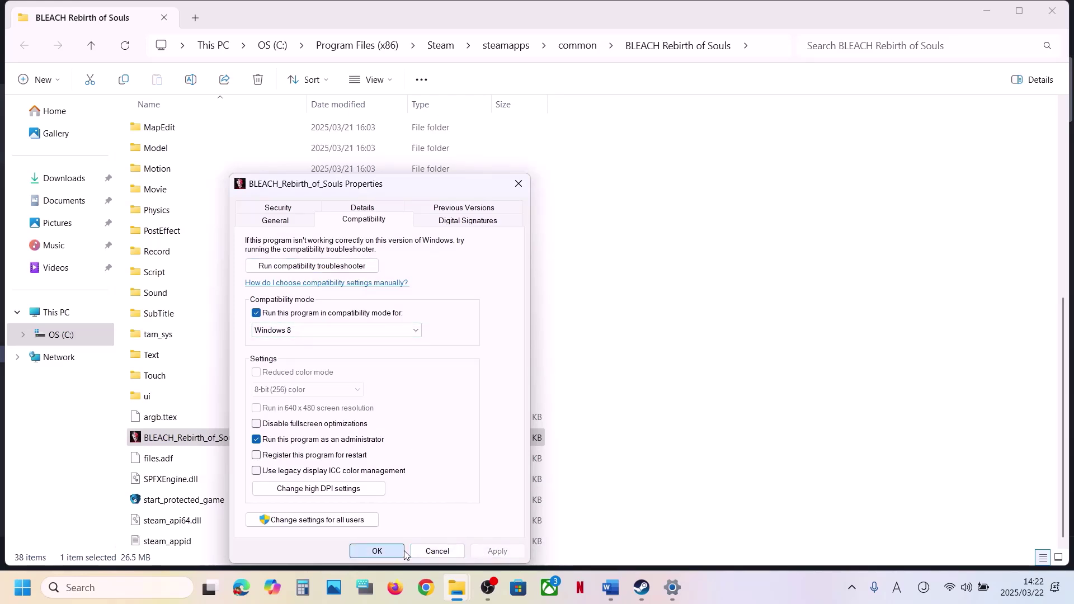
click(377, 552)
Step: Change the compatibility mode of the BLEACH_Rebirth_of_Souls application to Windows 7 and apply it
right_click(211, 440)
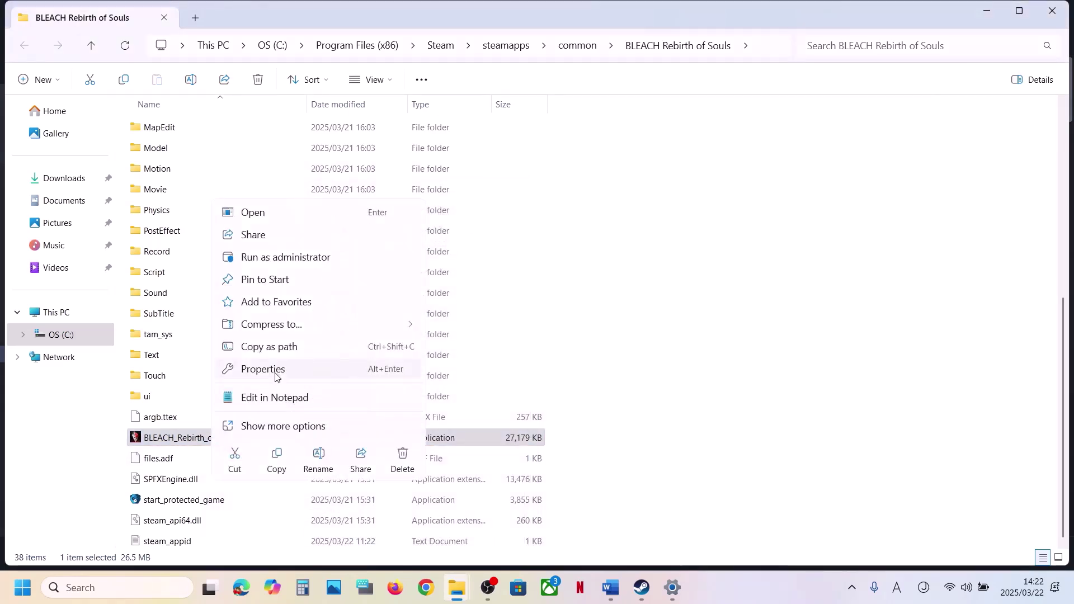
click(283, 369)
click(352, 218)
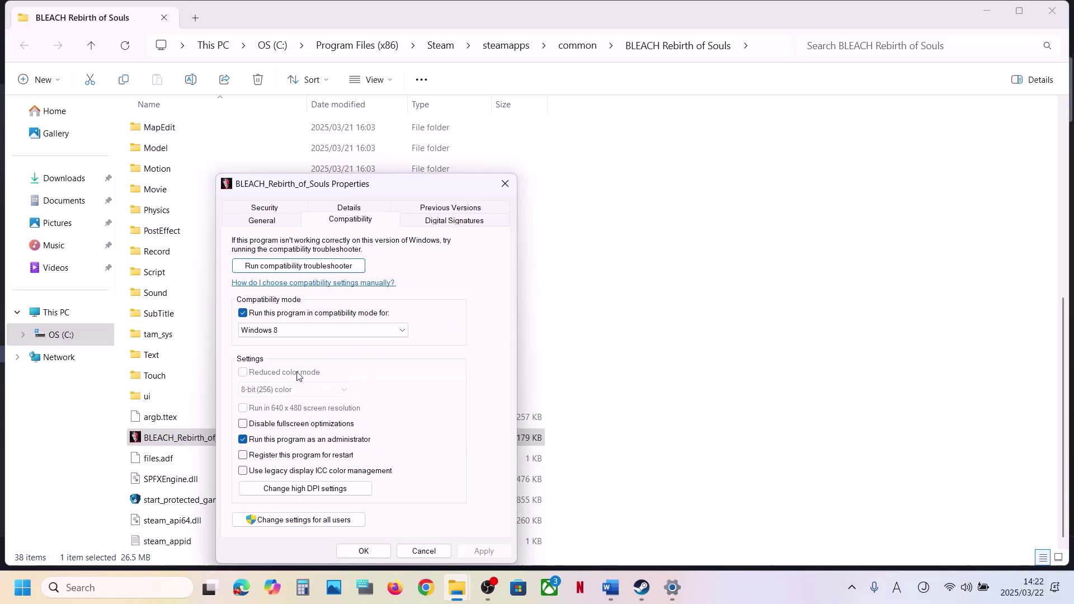
click(279, 334)
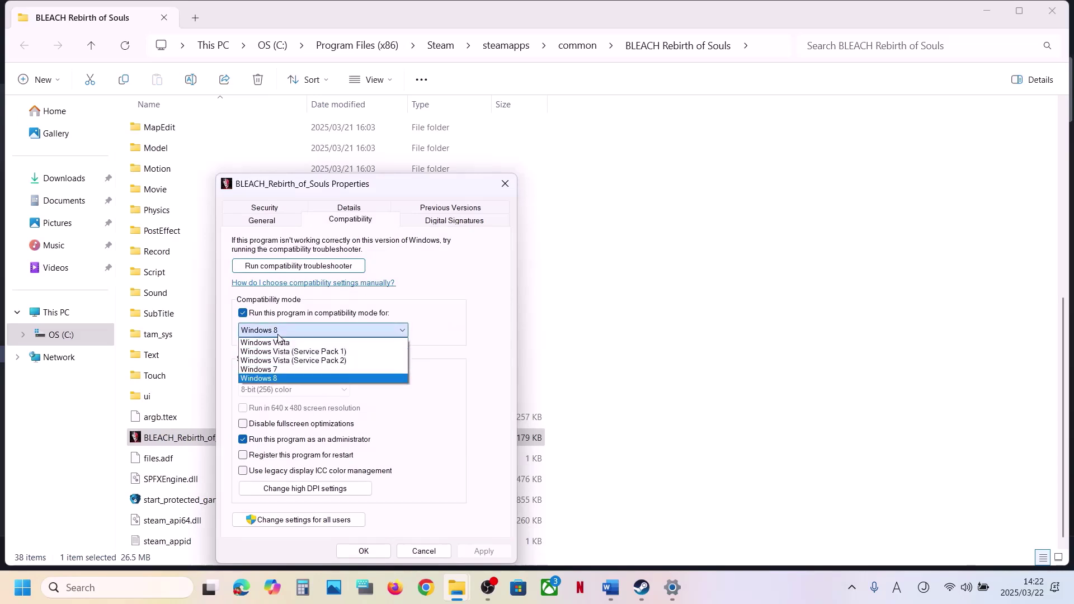
click(279, 369)
click(491, 554)
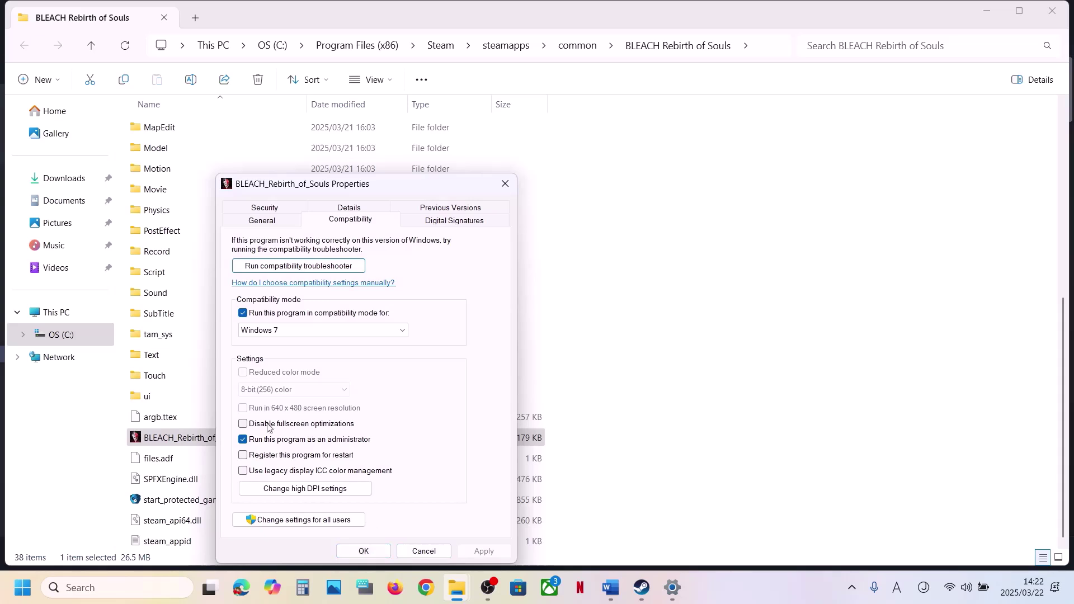
Step: Disable fullscreen optimizations for the BLEACH_Rebirth_of_Souls application and accept the properties
click(242, 426)
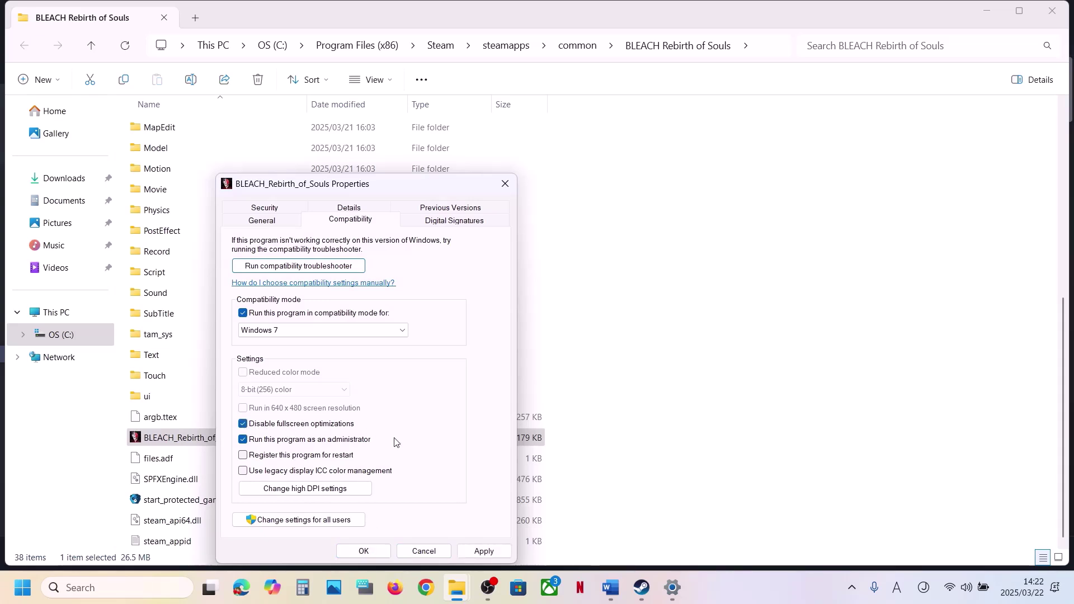
click(484, 551)
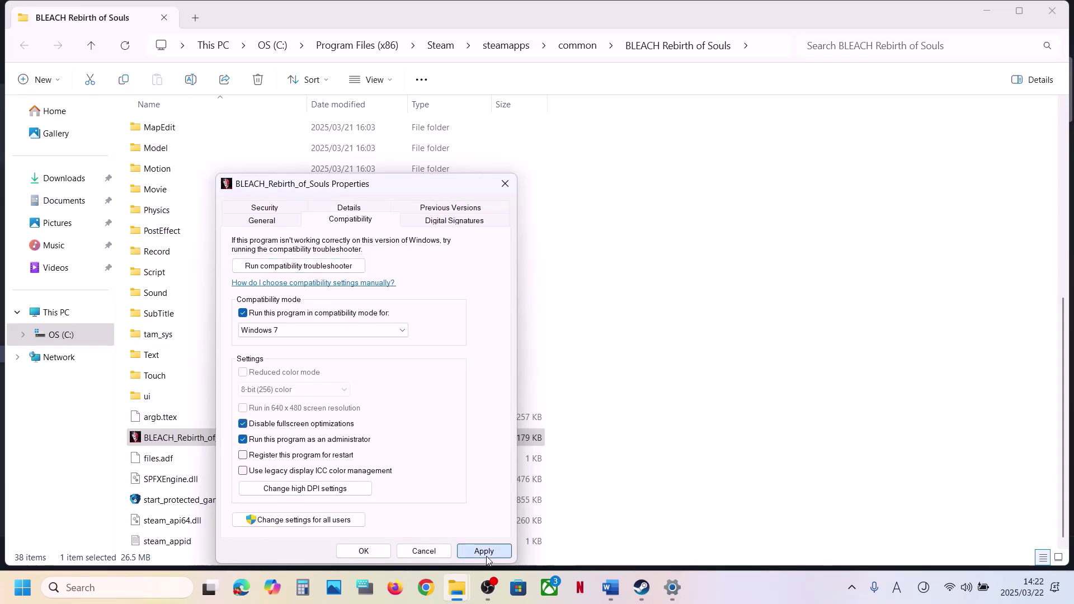
click(373, 553)
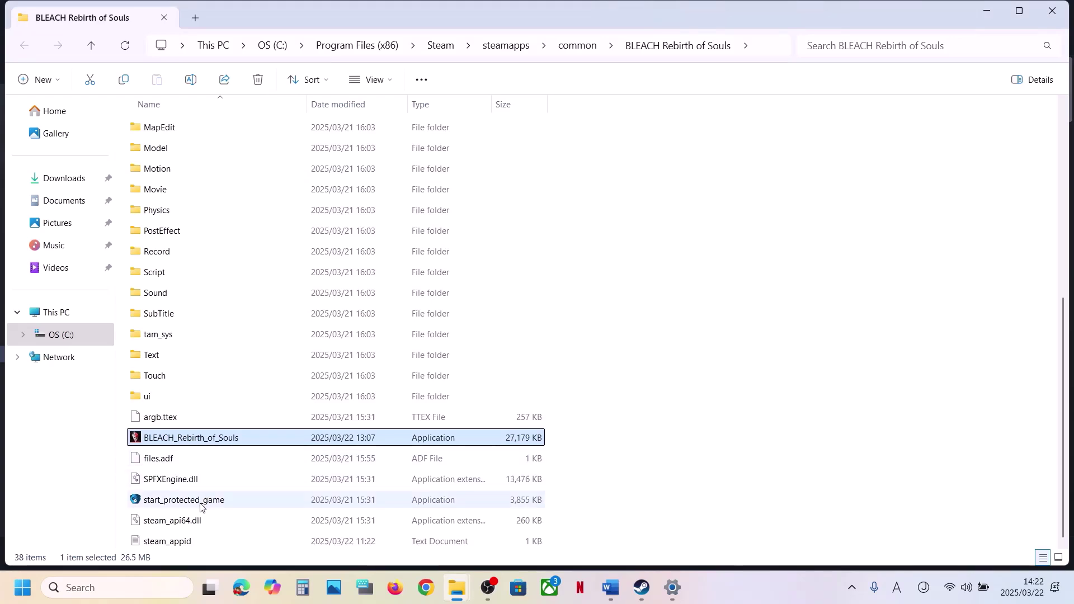
Step: Turn off compatibility mode, disabled fullscreen optimizations and run as administrator for the BLEACH_Rebirth_of_Souls application
click(201, 505)
click(205, 438)
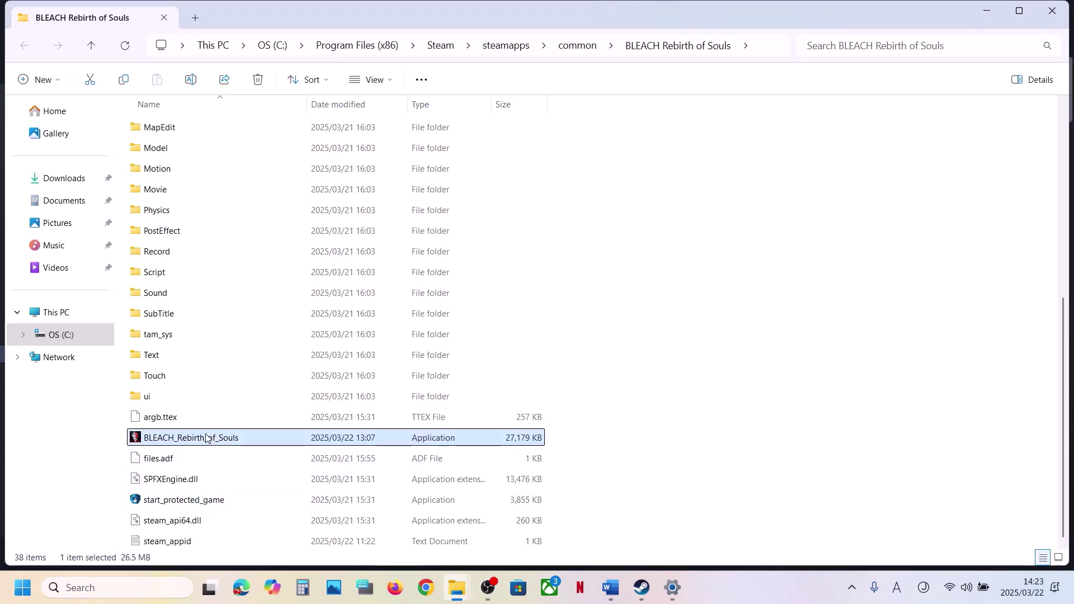
right_click(205, 440)
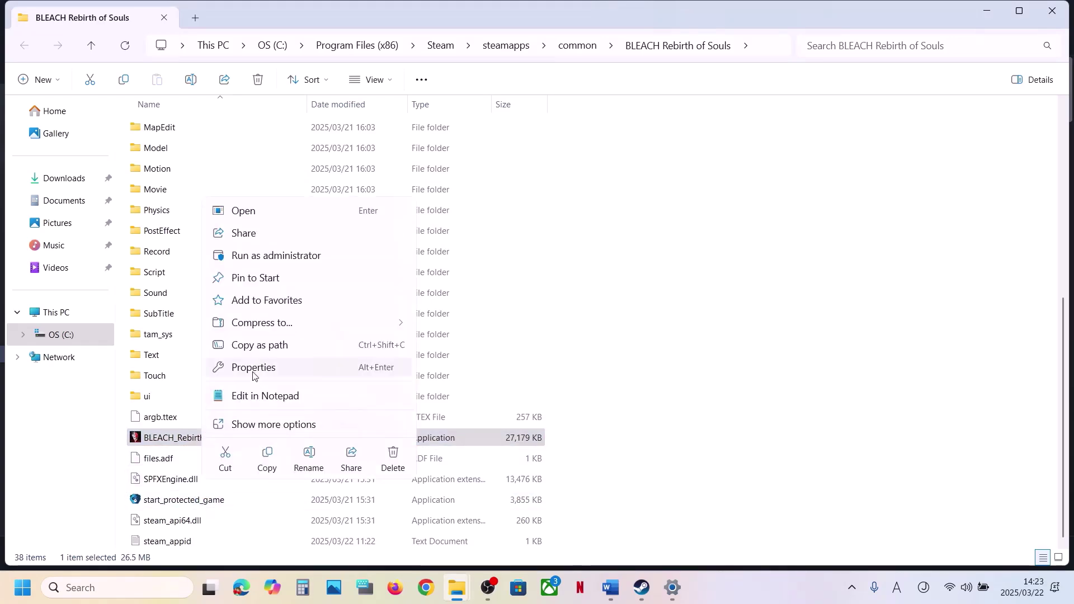
click(253, 370)
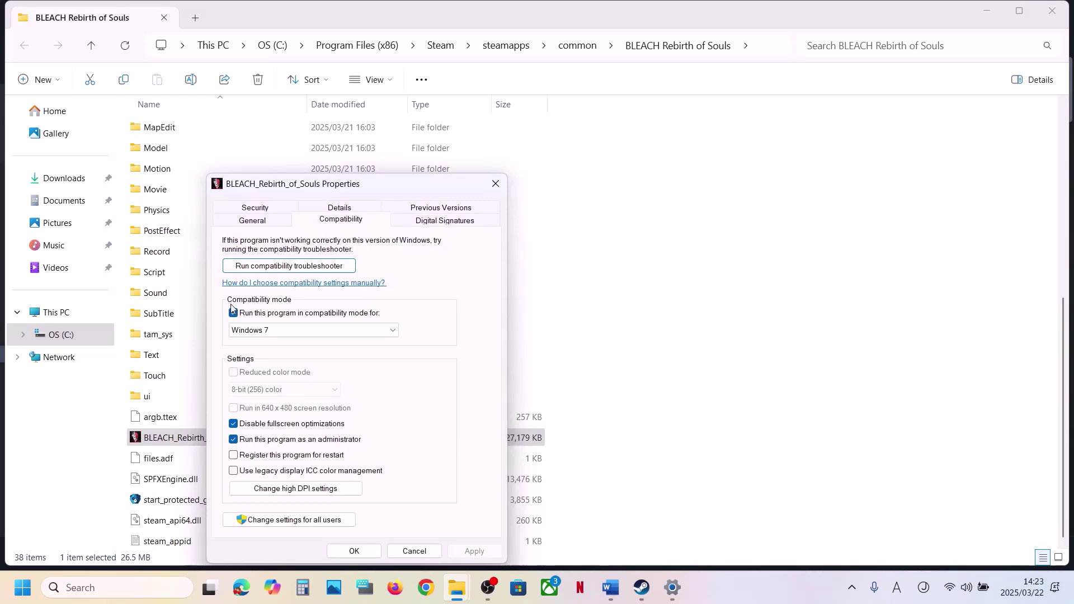
click(234, 312)
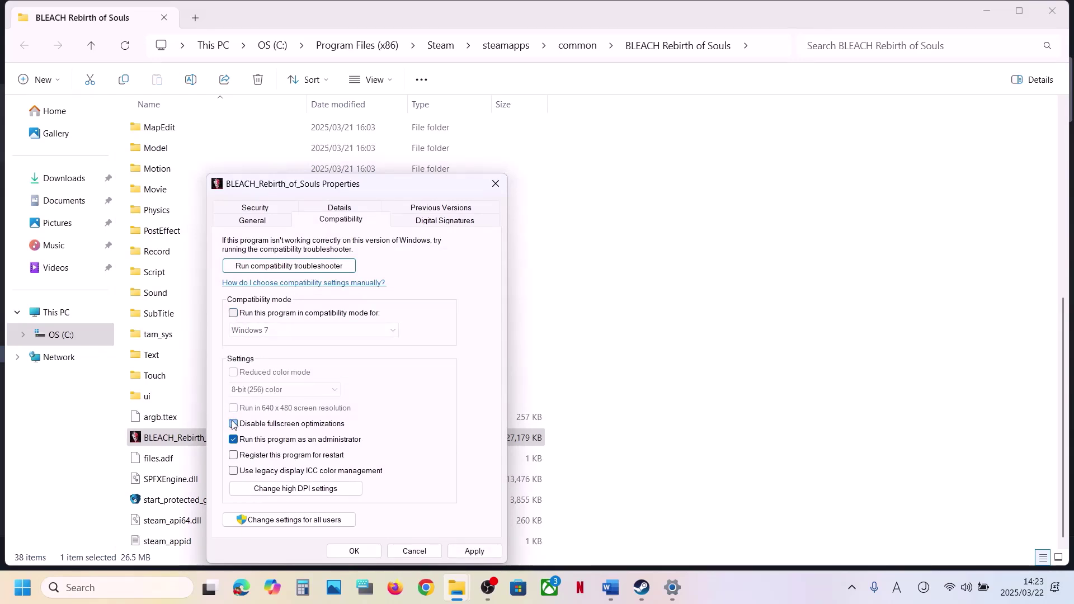
click(233, 439)
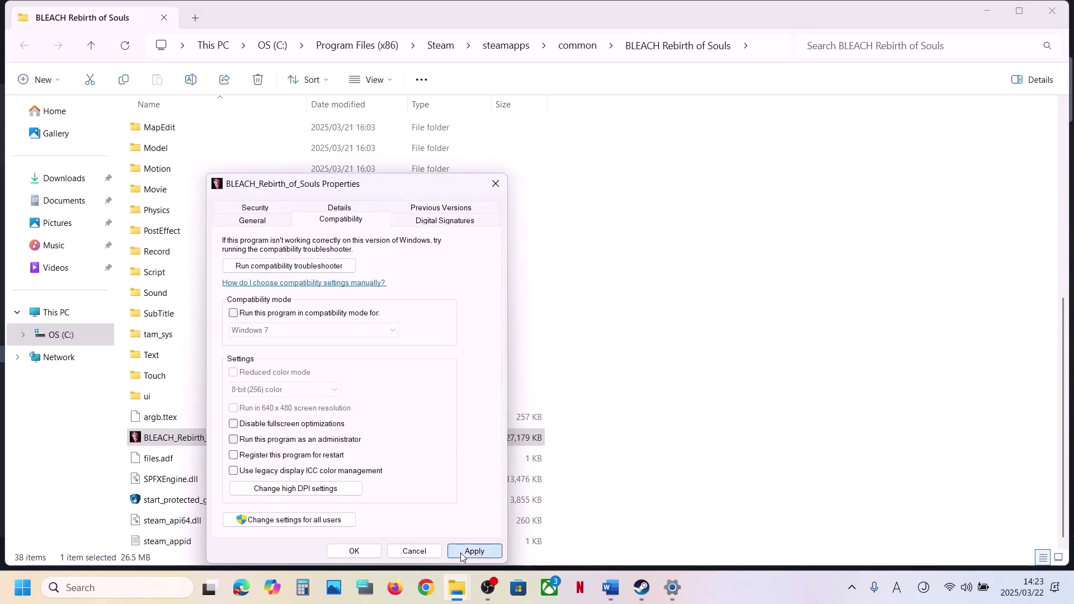
click(460, 553)
click(375, 556)
click(235, 501)
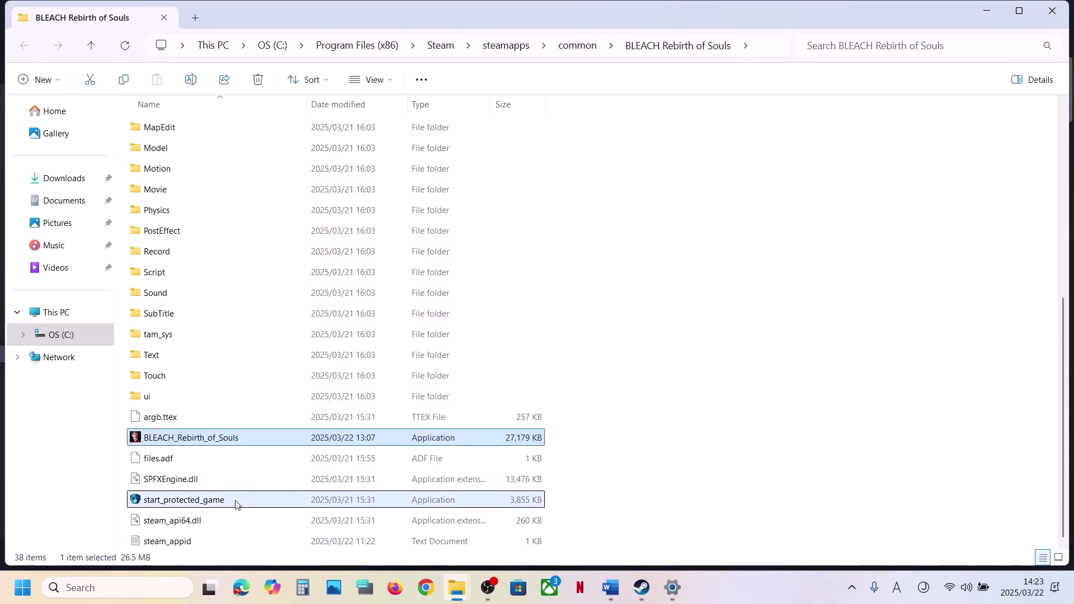
Step: Switch to the Word instructions and read Step 4 about the graphics card for running the game
click(641, 589)
click(620, 597)
scroll(474, 445, down, 3)
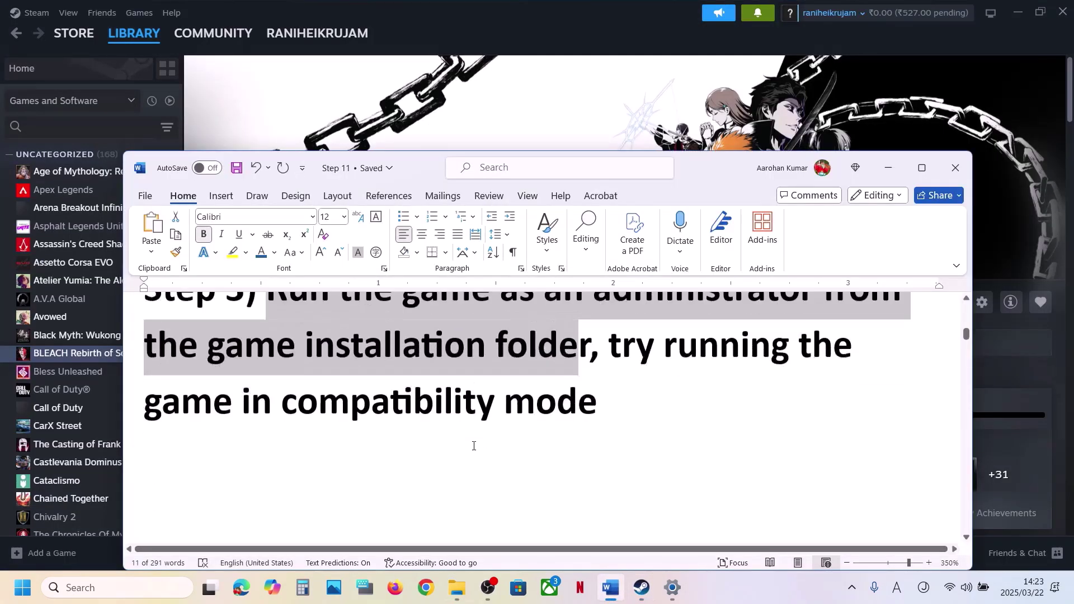
scroll(474, 446, down, 2)
scroll(473, 444, up, 1)
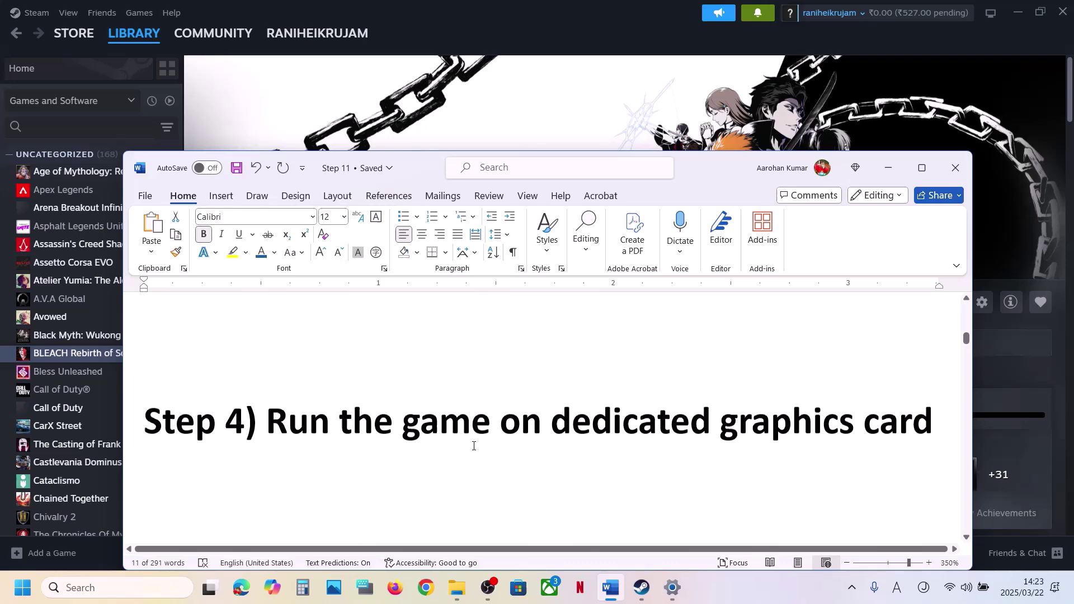
double_click(783, 442)
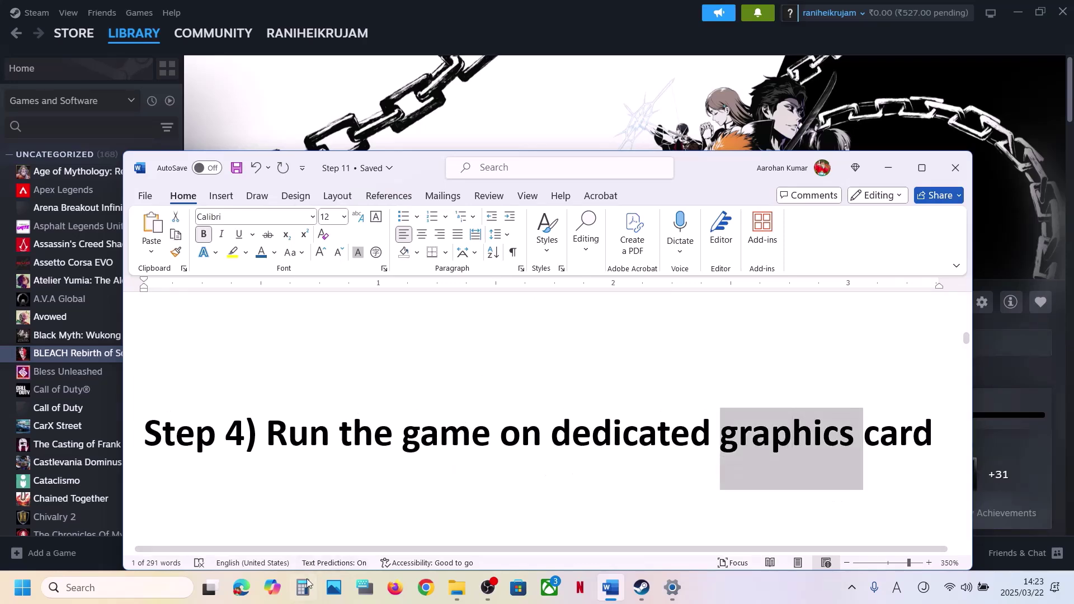
Step: Search Windows for graphics and open the Graphics settings page
click(182, 596)
text(graphics)
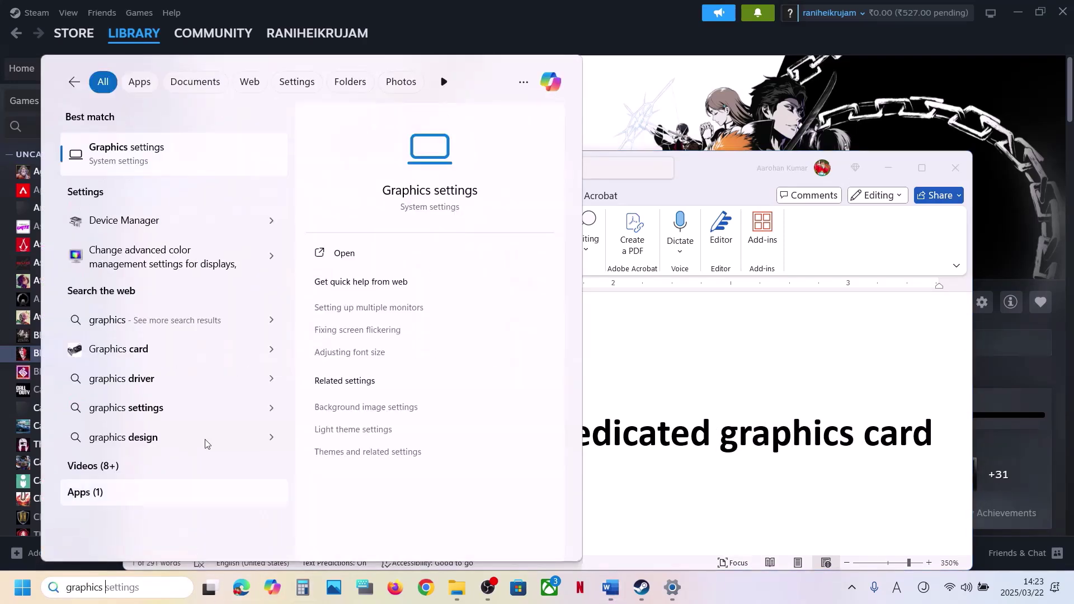
click(150, 167)
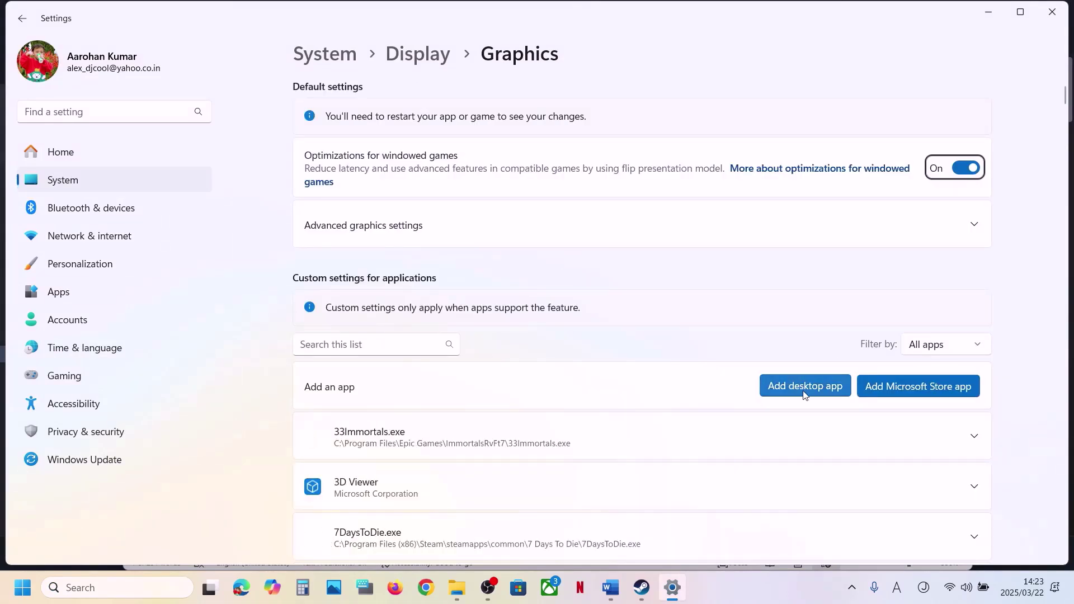
Step: Add the BLEACH_Rebirth_of_Souls application from the steamapps\common\BLEACH Rebirth of Souls folder as a desktop app with custom graphics settings
click(804, 394)
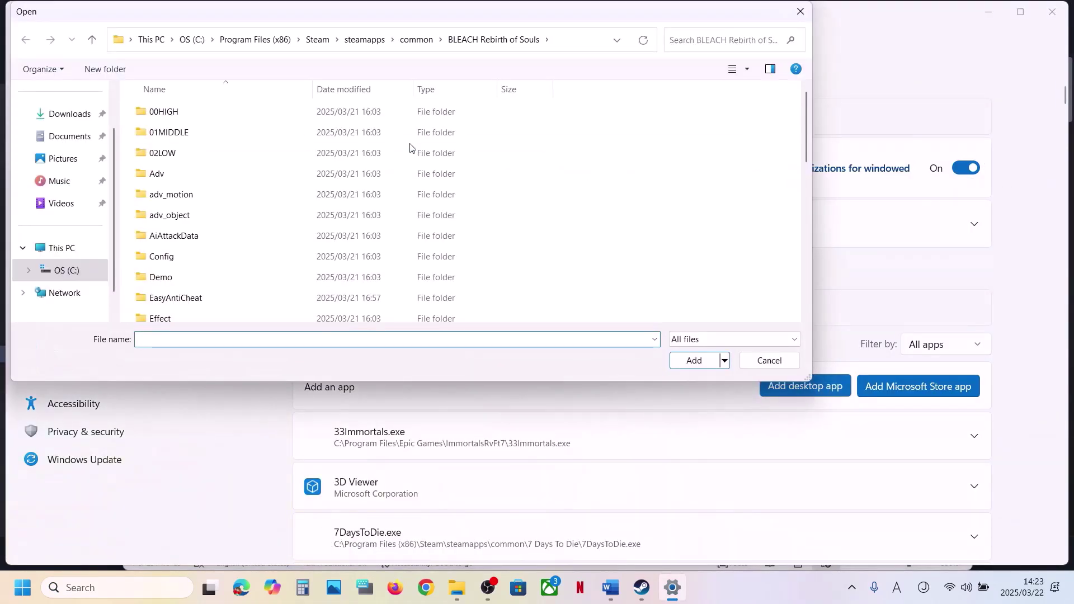
click(419, 40)
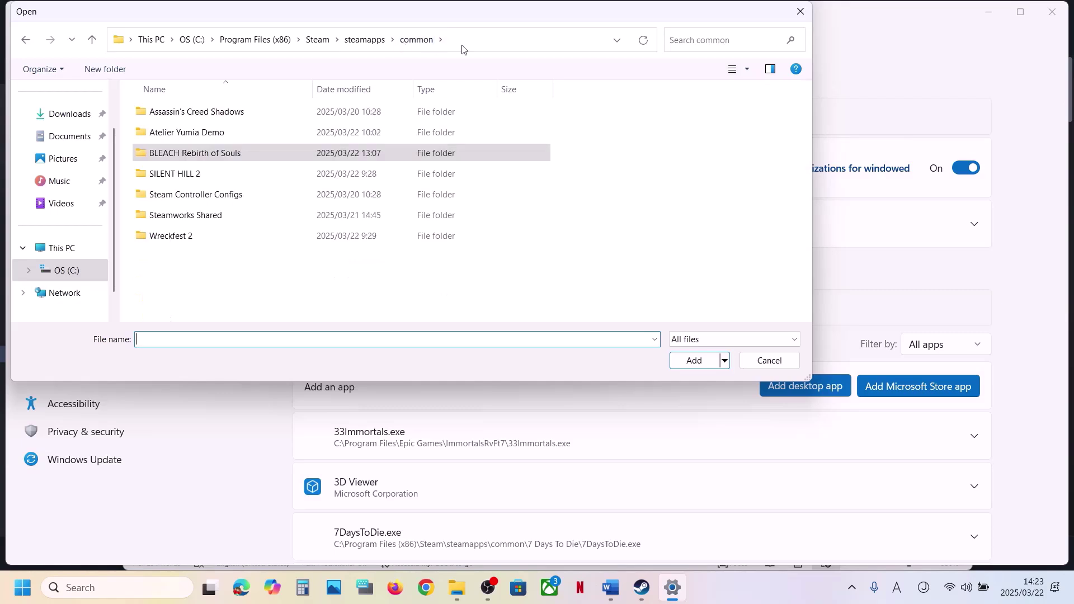
click(477, 49)
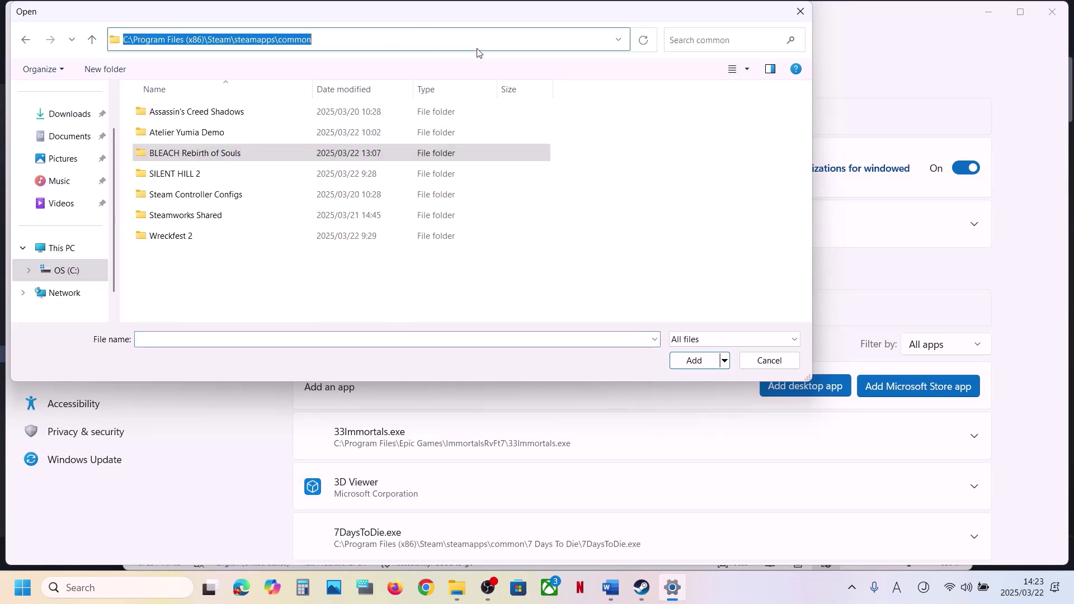
double_click(212, 156)
scroll(229, 201, down, 5)
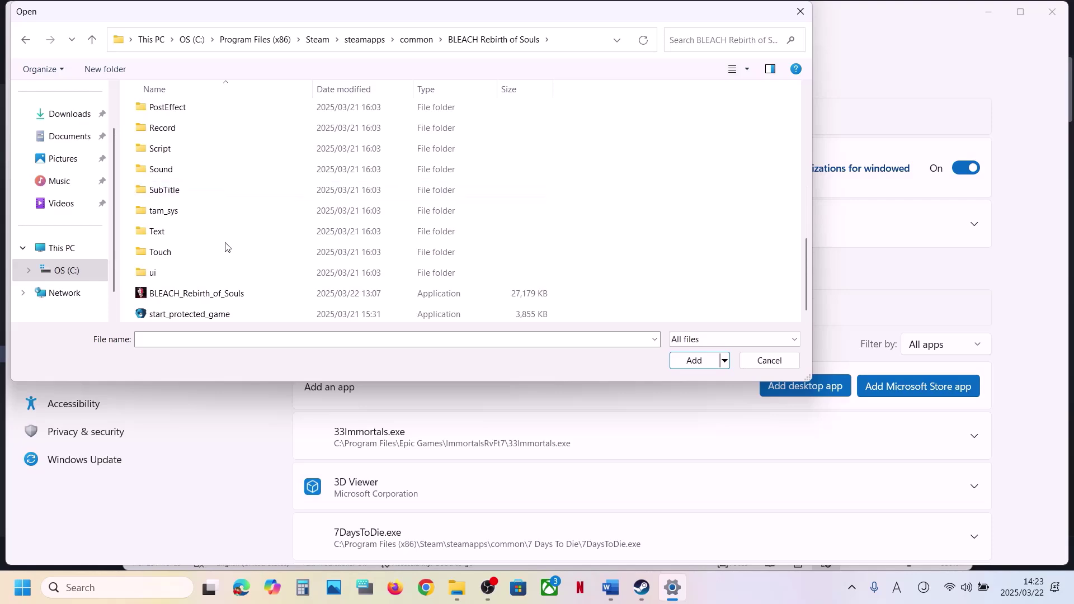
click(305, 287)
click(696, 364)
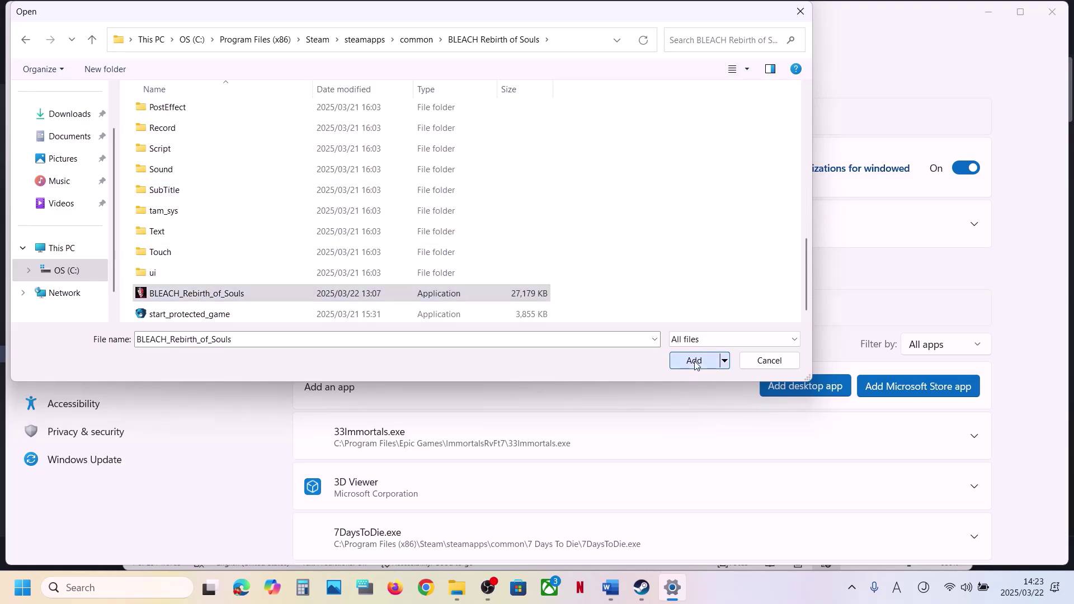
Step: Set the GPU preference of BLEACH Rebirth of Souls to High Performance (NVIDIA GeForce RTX 3050 Laptop GPU)
scroll(507, 445, down, 7)
scroll(507, 445, down, 6)
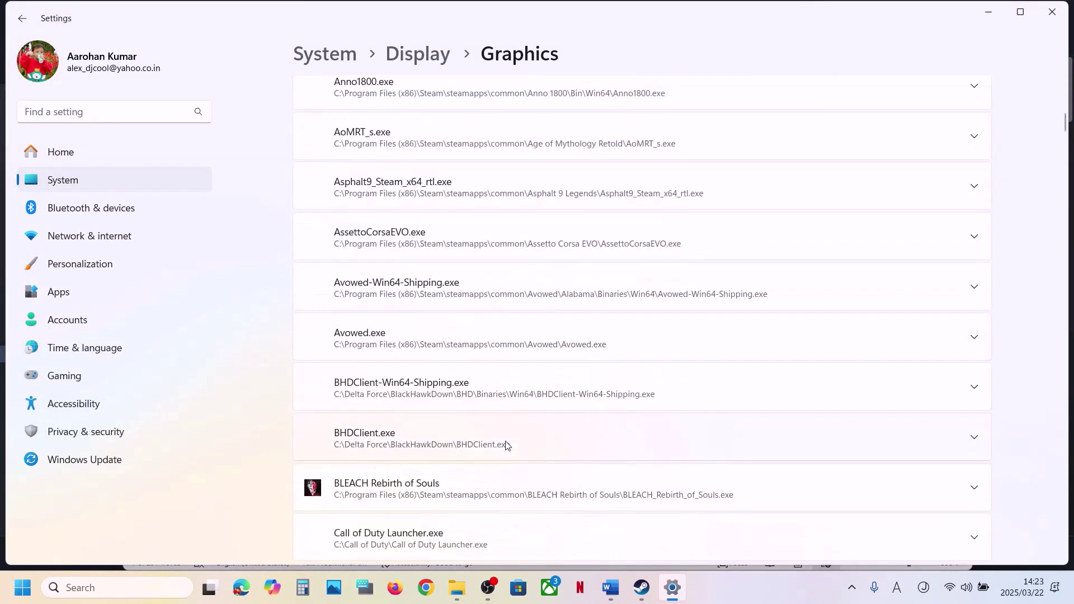
click(432, 278)
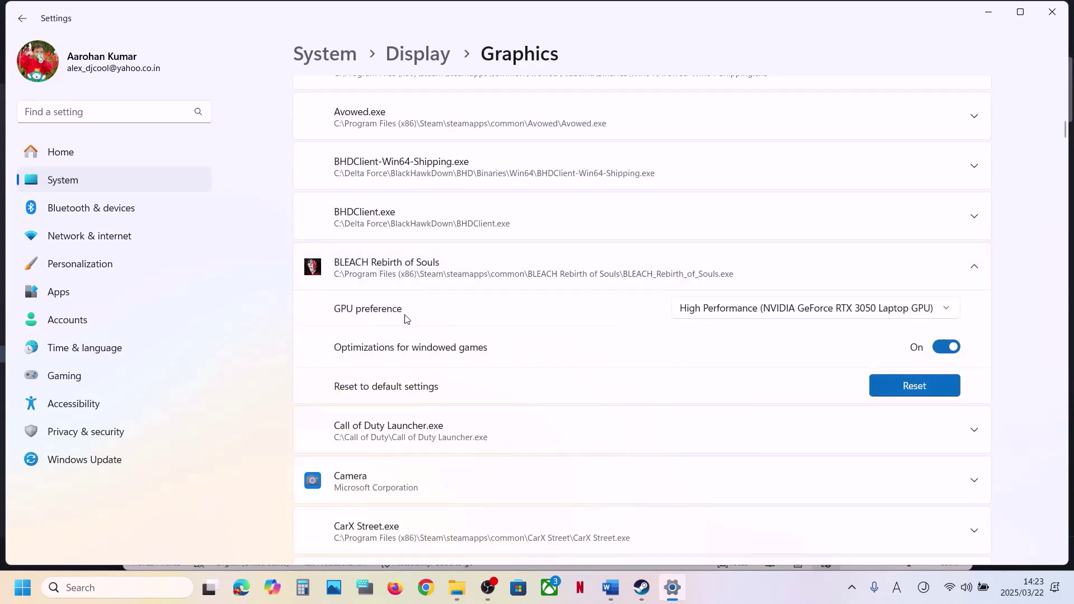
click(771, 311)
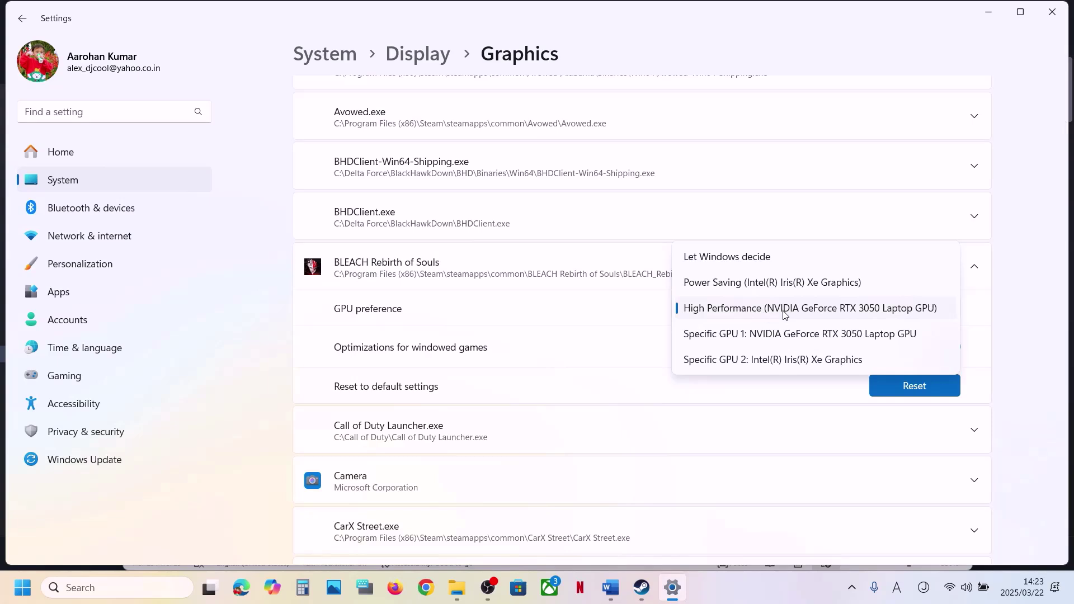
click(766, 309)
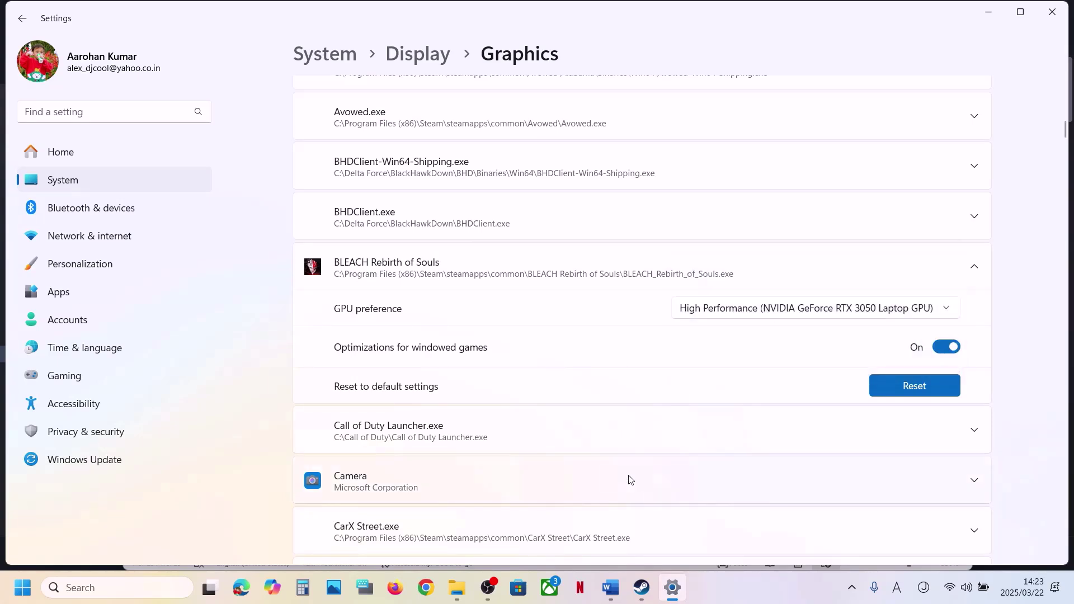
Step: Switch to the Word instructions and read Step 5 about allowing the game exe through the antivirus program and firewall
click(610, 587)
scroll(481, 471, down, 5)
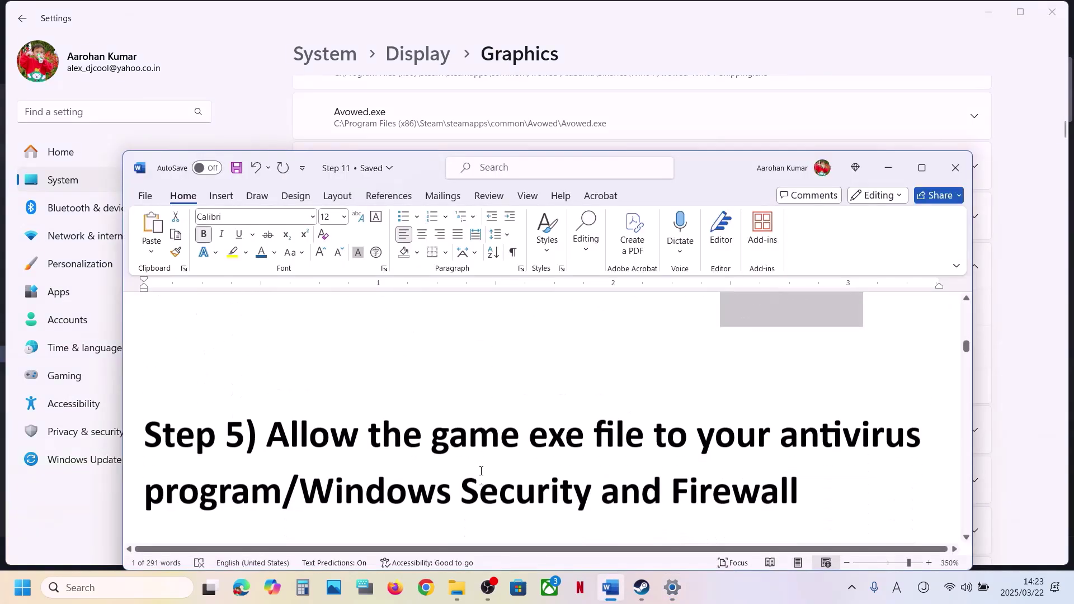
drag(270, 386, 283, 464)
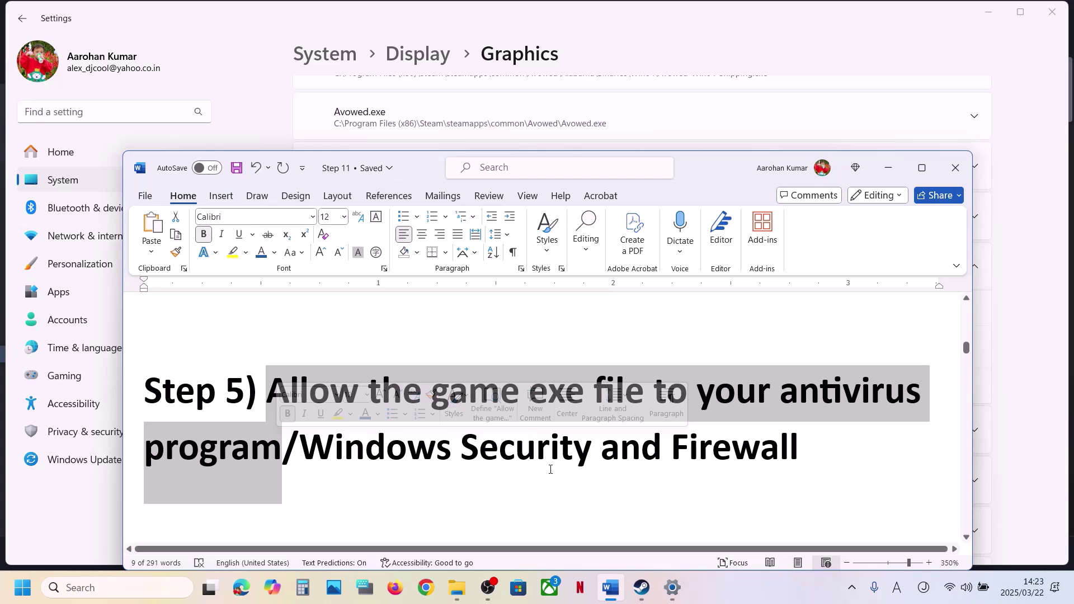
click(329, 467)
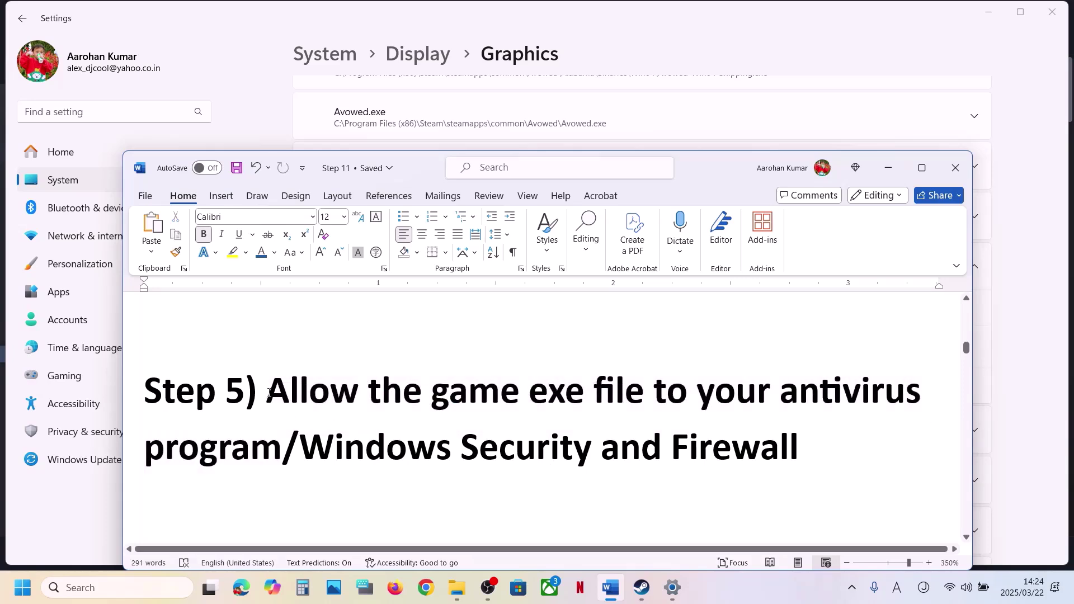
drag(269, 393, 799, 448)
Step: Return to Settings and open the Windows Security ransomware protection page for allowing an app through Controlled folder access
key(alt+Tab)
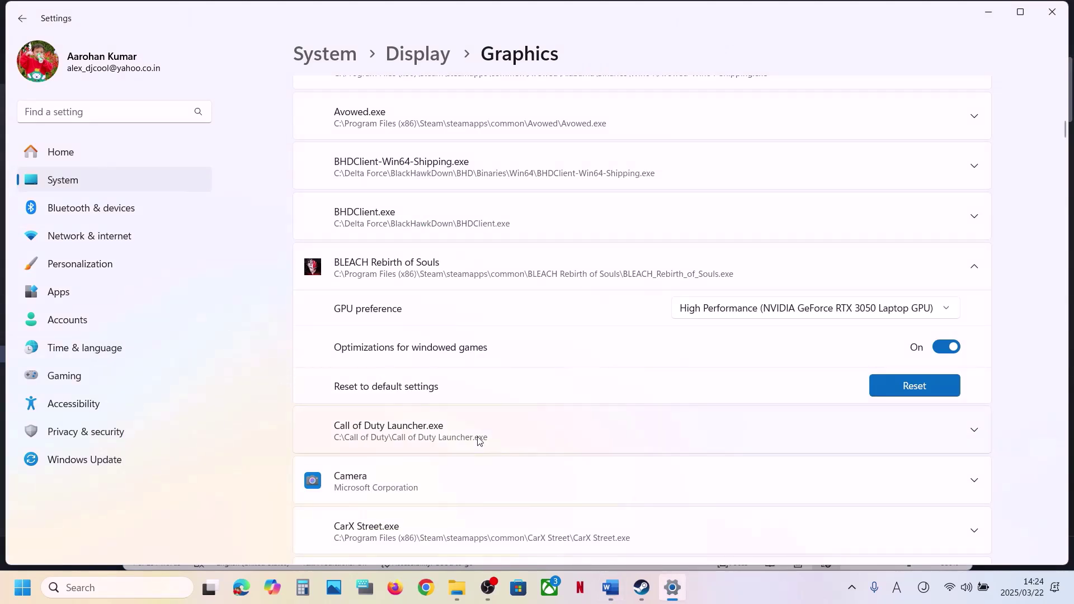
click(74, 422)
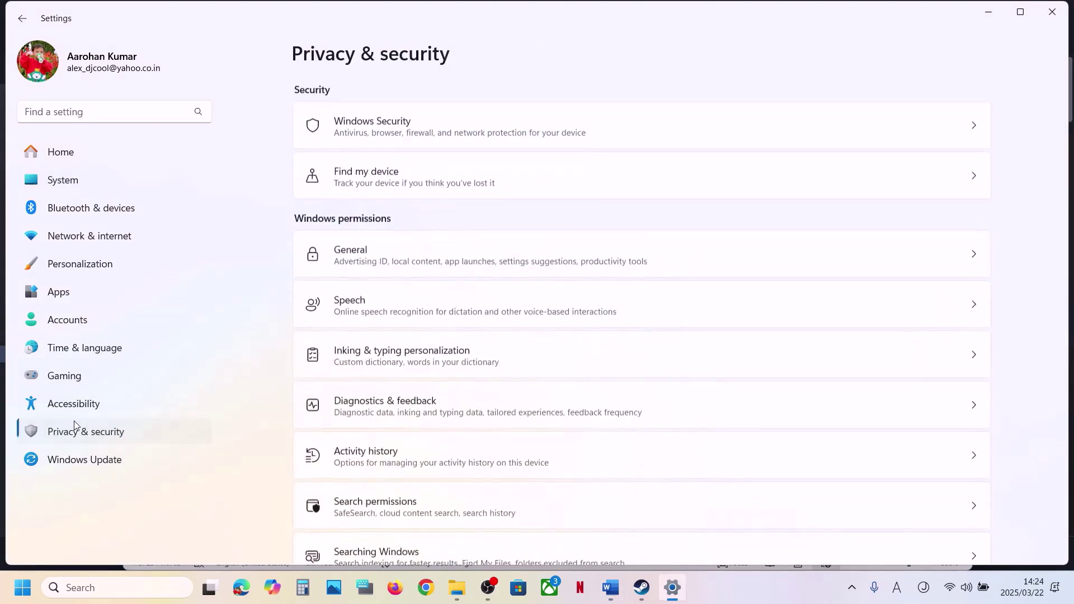
click(421, 133)
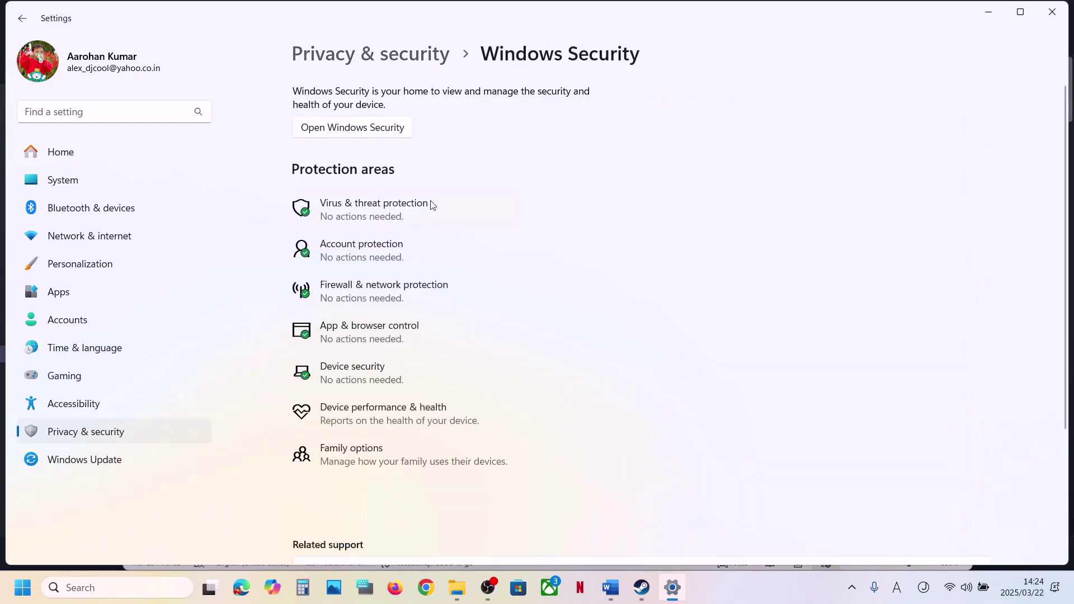
click(381, 219)
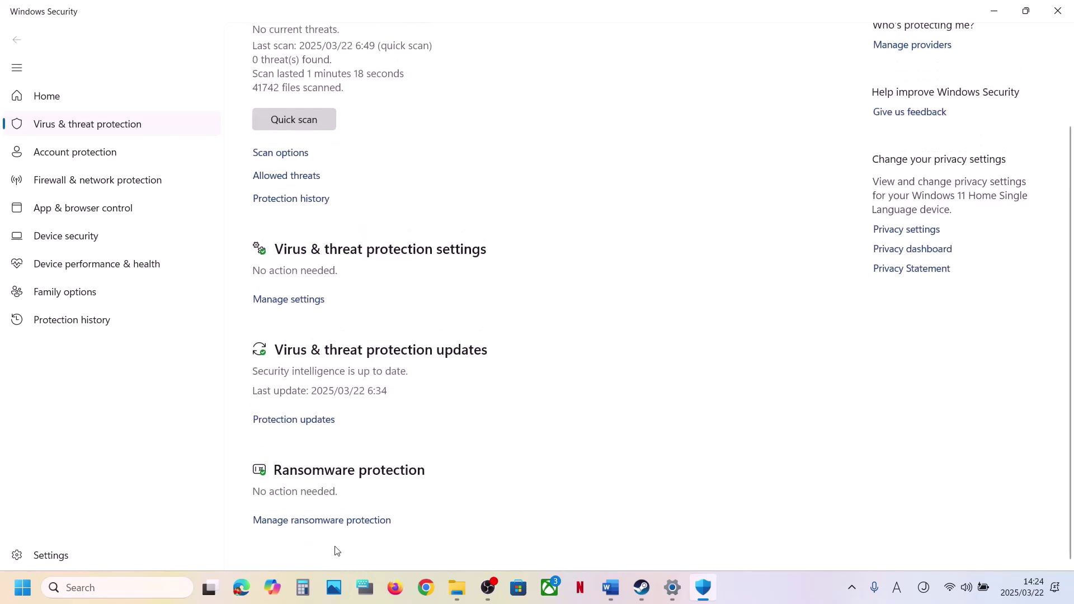
click(329, 519)
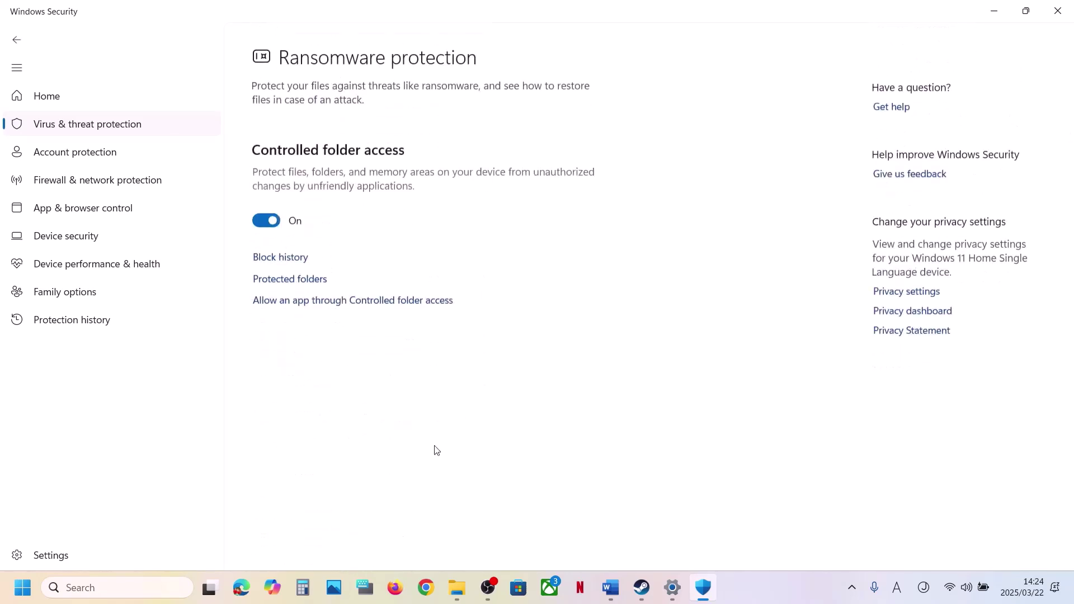
click(342, 299)
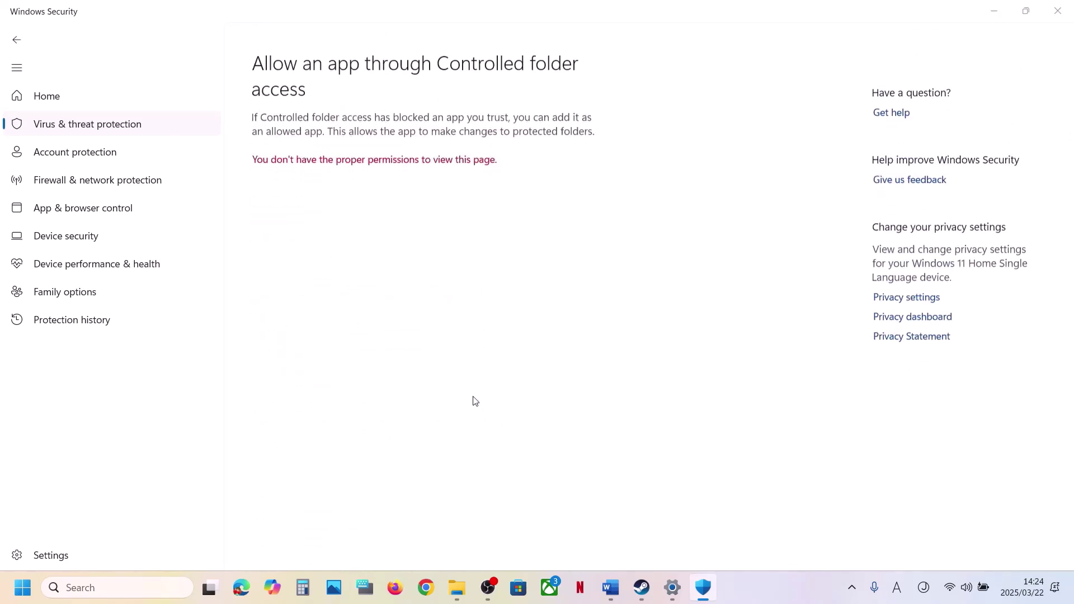
scroll(352, 175, down, 3)
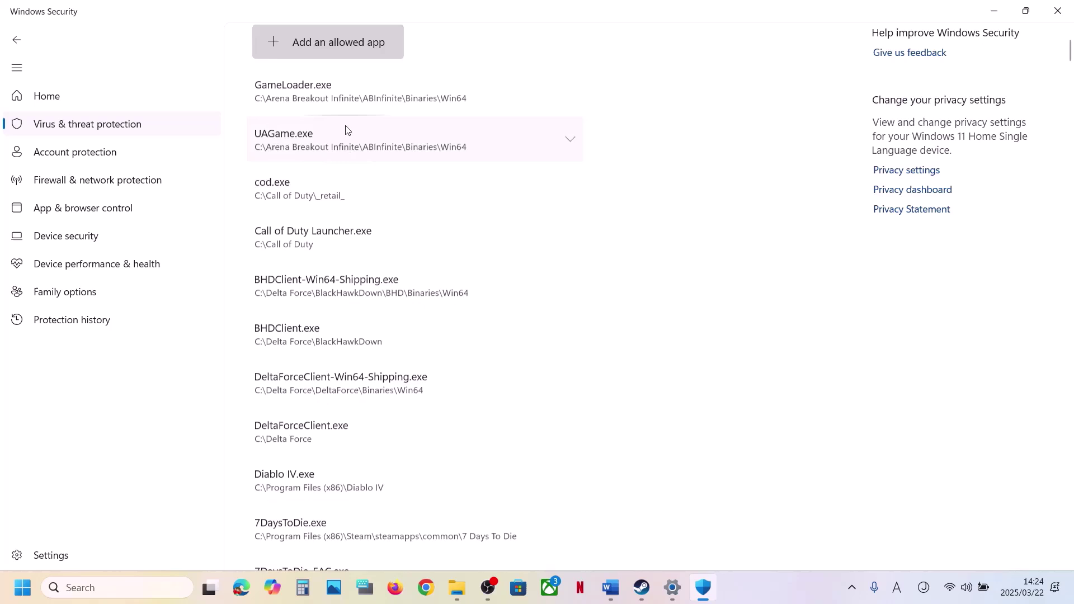
Step: Add the BLEACH_Rebirth_of_Souls application to the apps allowed through Controlled folder access
click(349, 42)
click(338, 98)
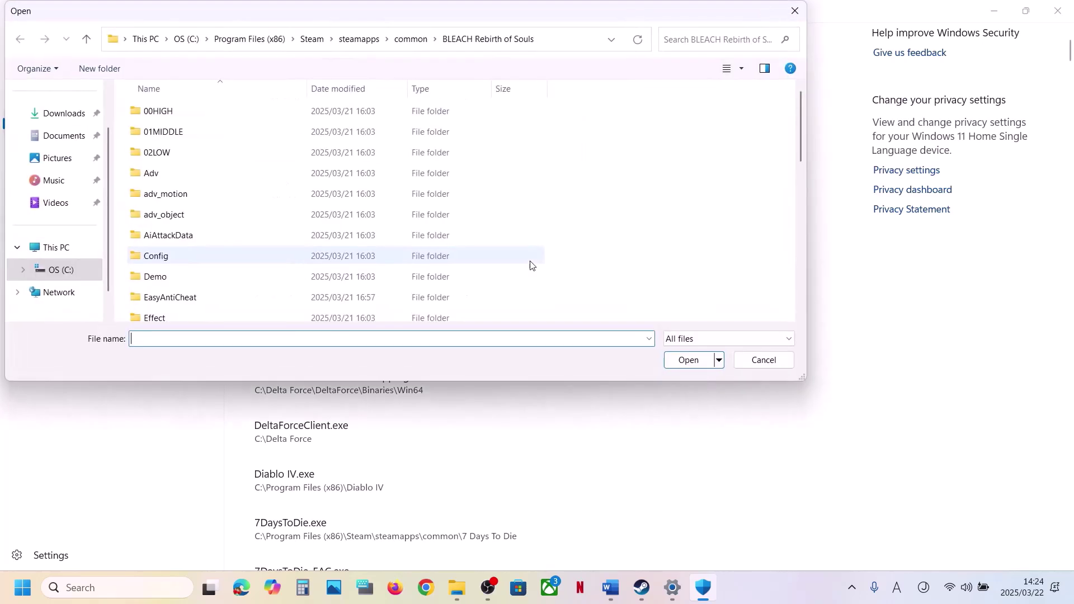
scroll(218, 301, down, 5)
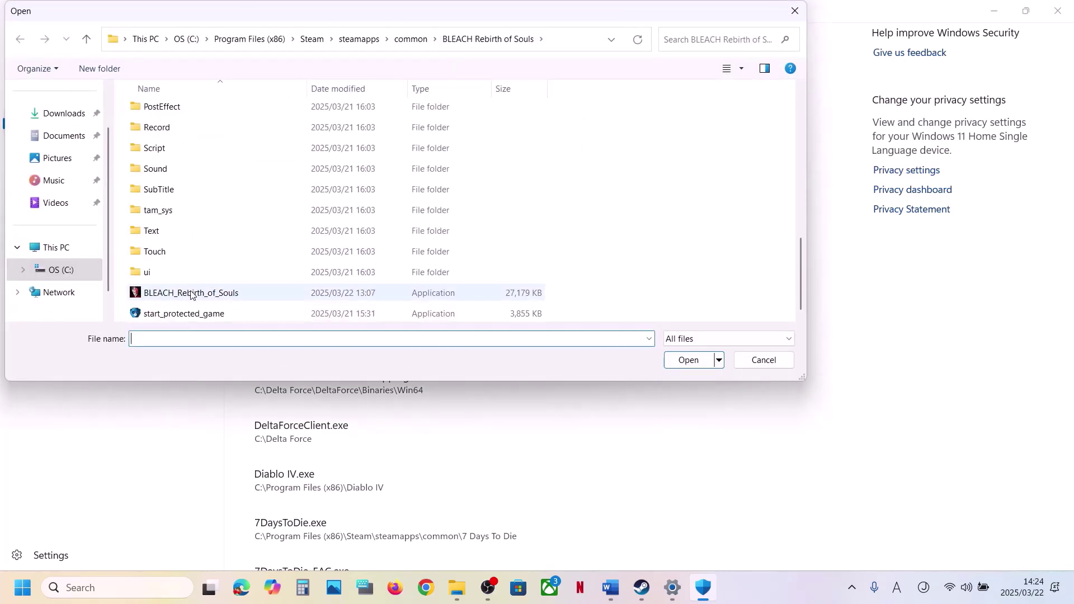
click(190, 293)
click(688, 360)
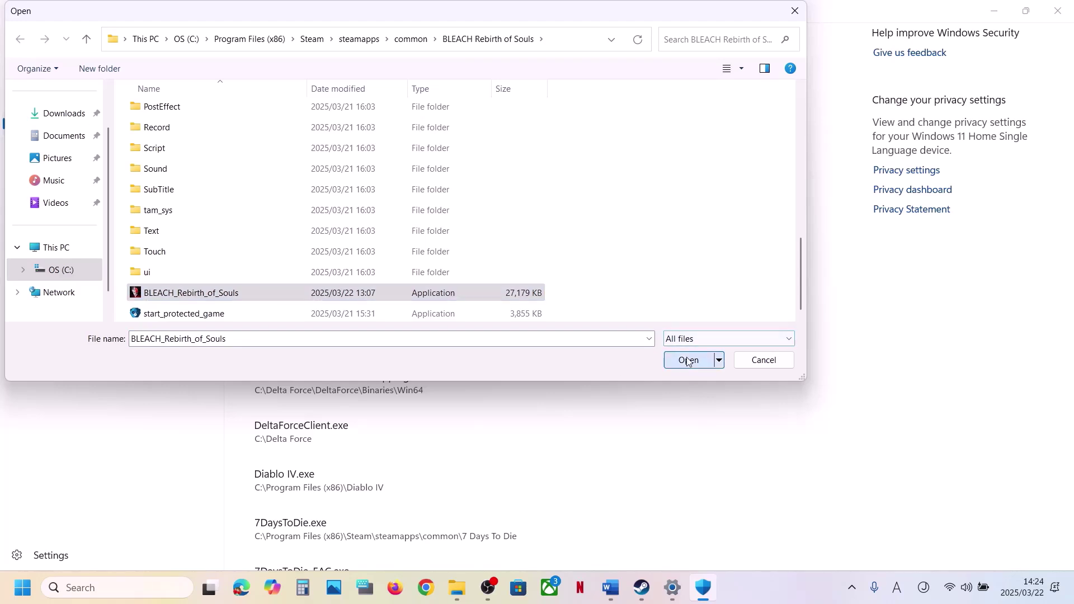
Step: Add start_protected_game to the apps allowed through Controlled folder access, and close Windows Security and Settings
click(344, 52)
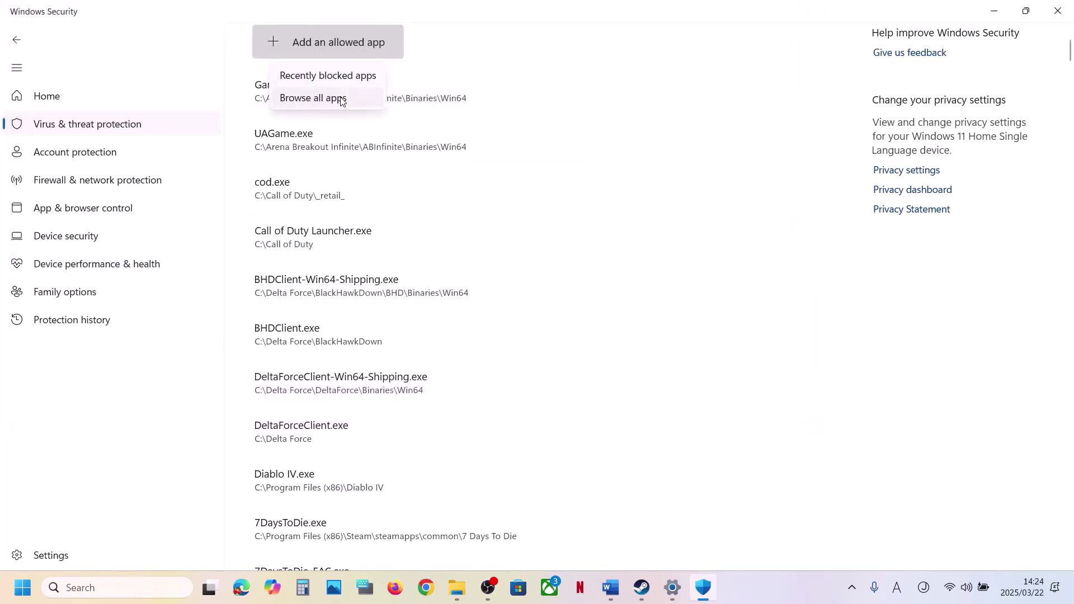
click(342, 99)
scroll(178, 303, down, 5)
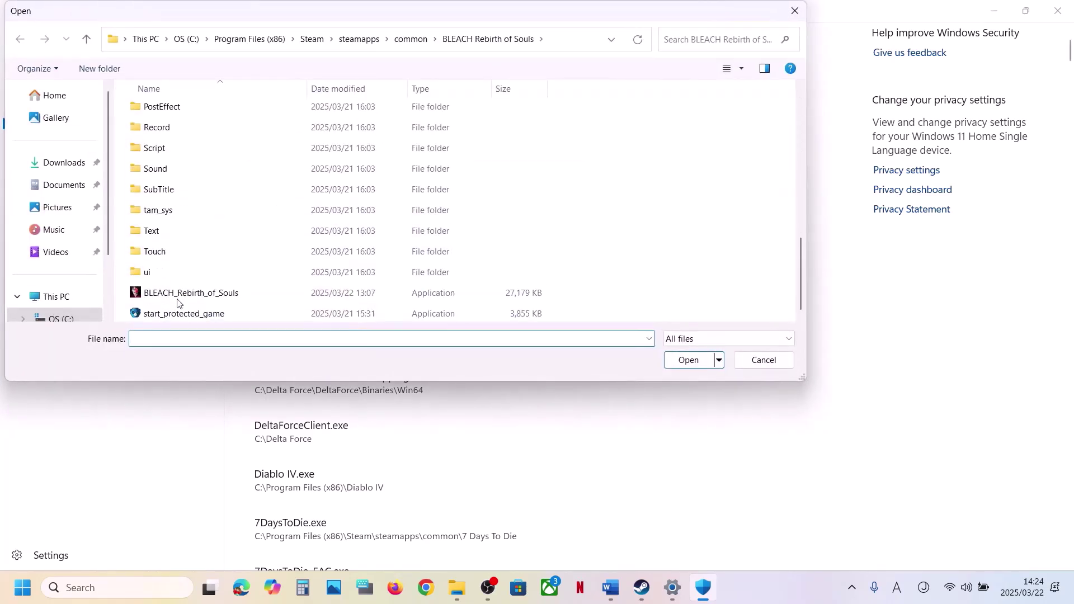
click(180, 313)
click(693, 364)
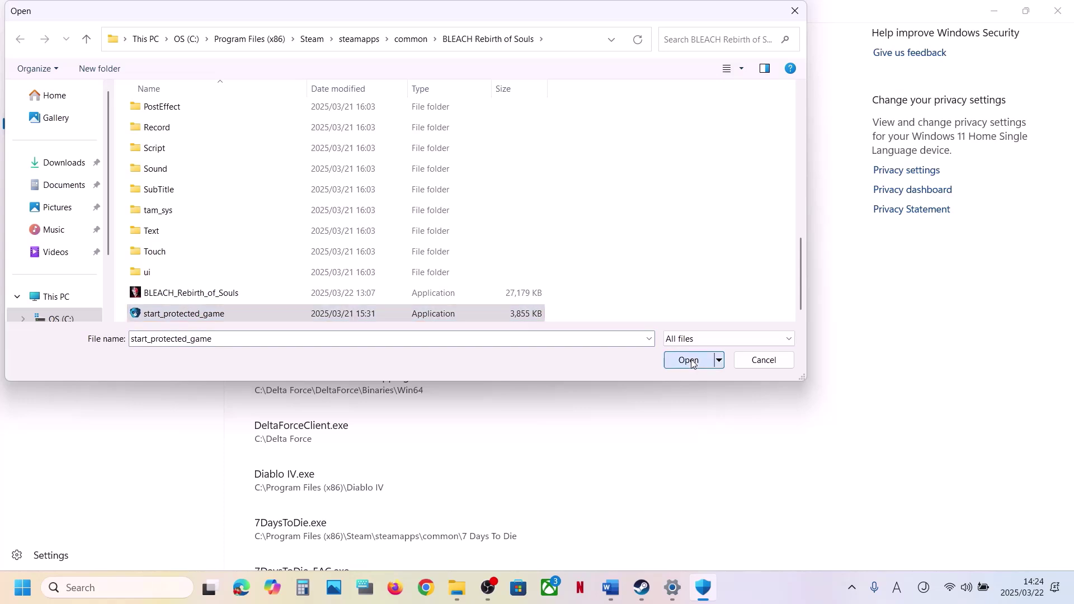
click(1057, 8)
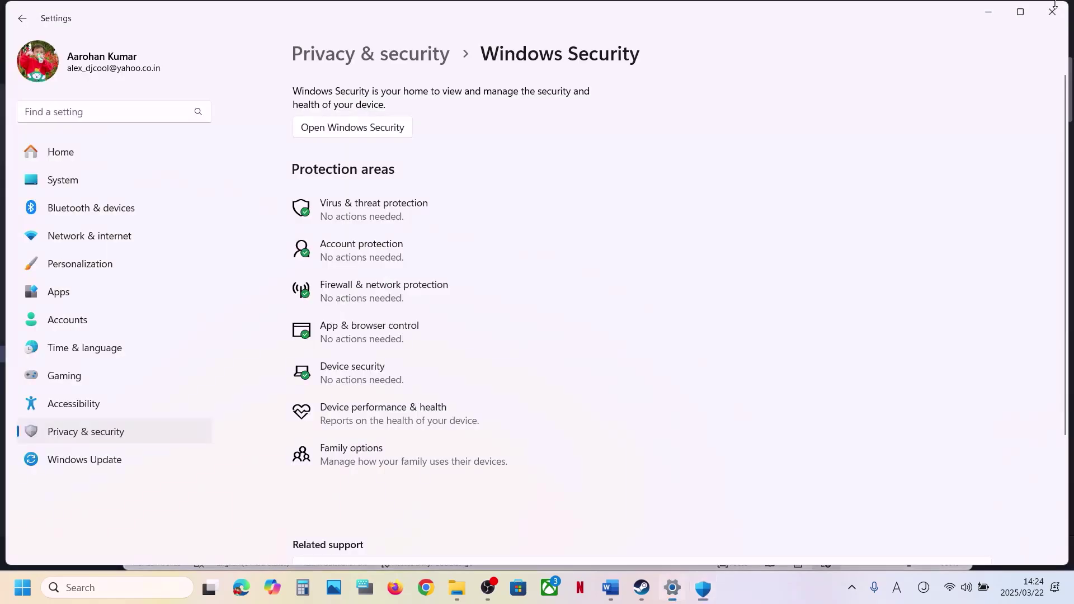
click(1061, 17)
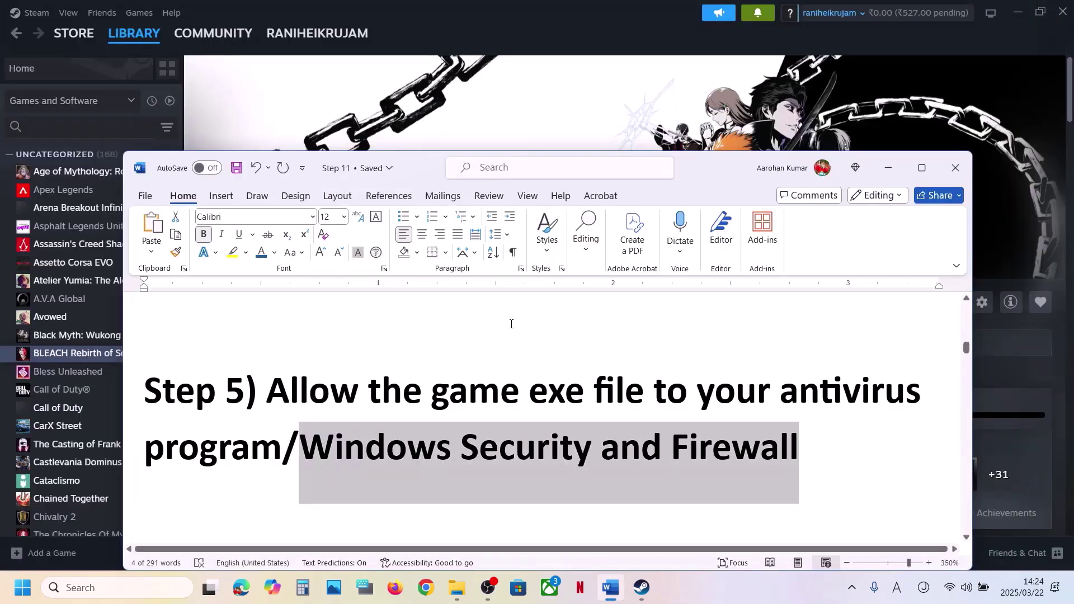
Step: Read Step 6 of the Word instructions about clearing the download cache and verifying the game files, and switch to Steam
scroll(510, 324, down, 5)
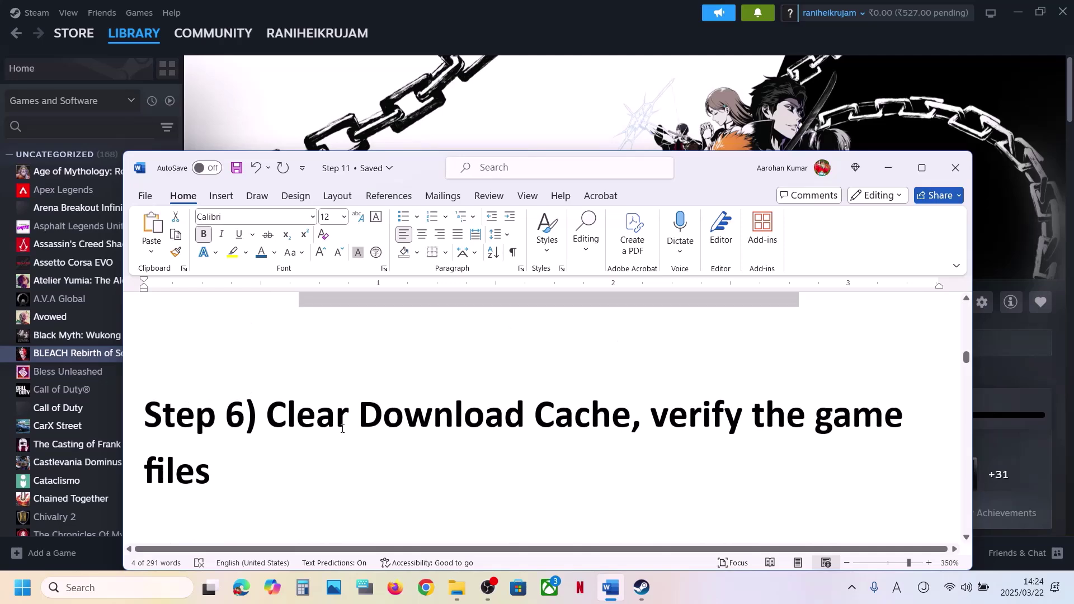
drag(638, 411, 266, 411)
click(651, 144)
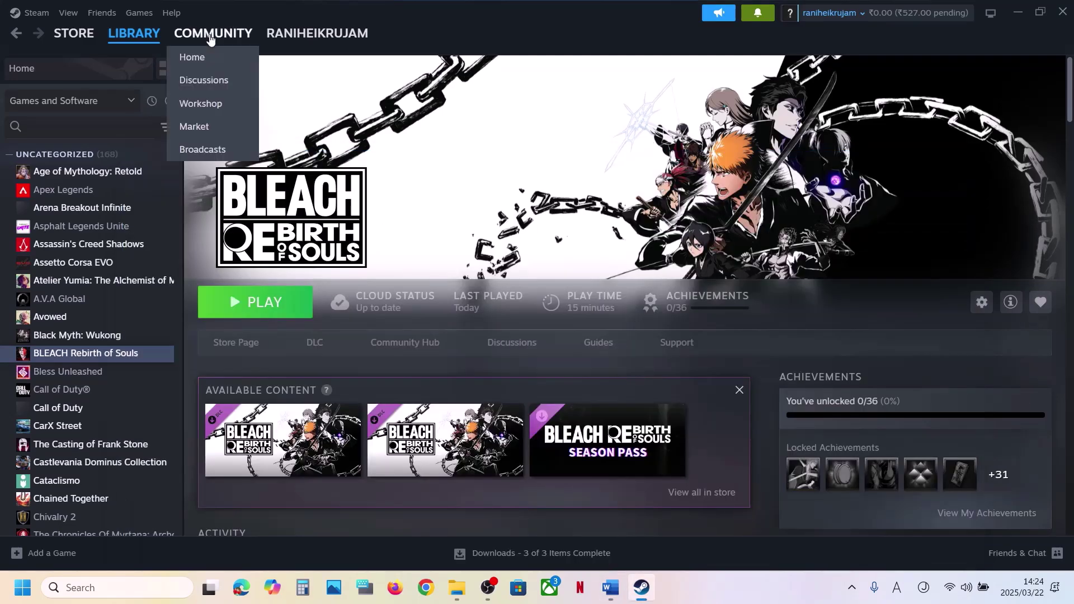
Step: Open the Clear Download Cache confirmation from Steam's download settings, cancel it, and return to the game library
click(36, 14)
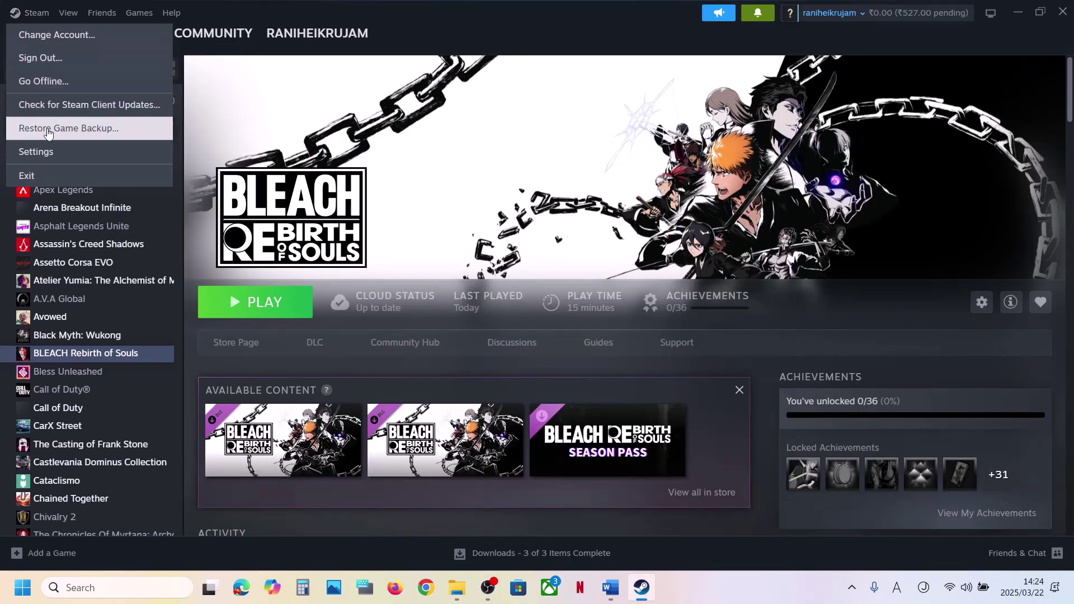
click(36, 152)
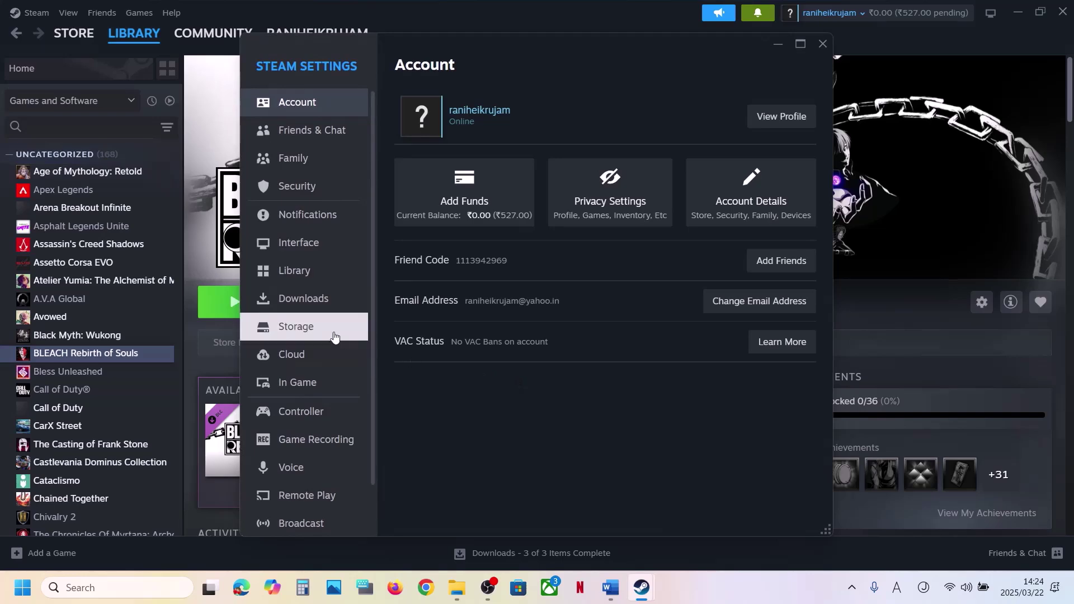
click(301, 298)
scroll(708, 374, down, 5)
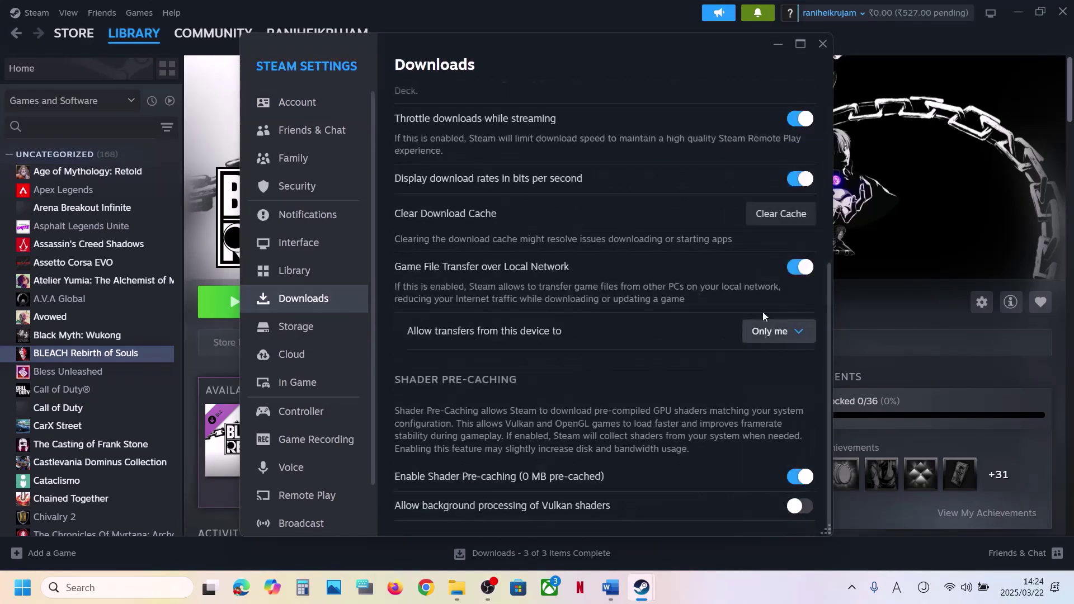
click(788, 223)
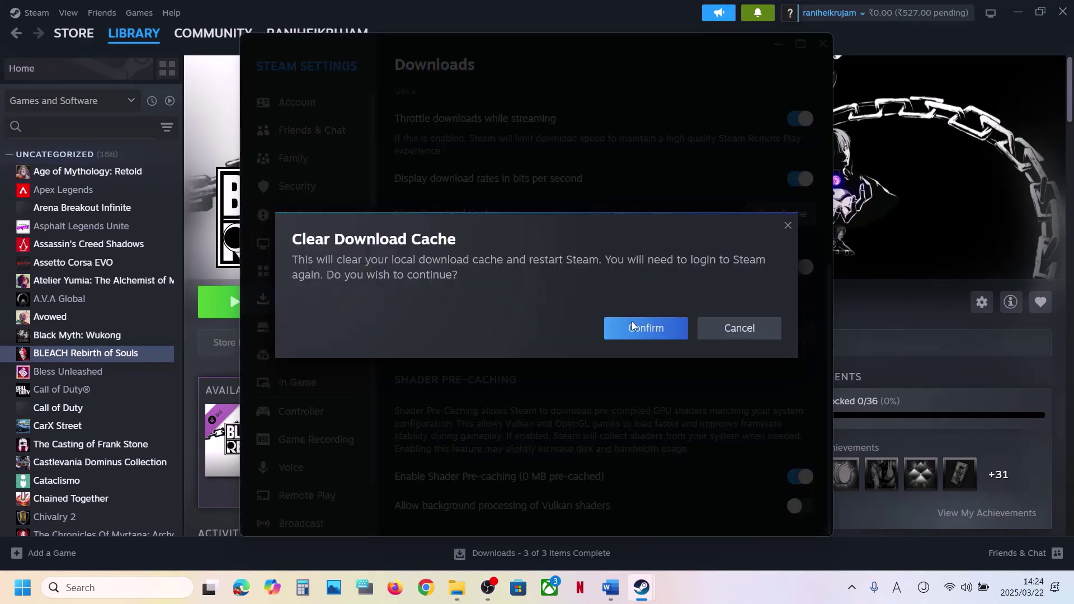
click(736, 330)
click(874, 284)
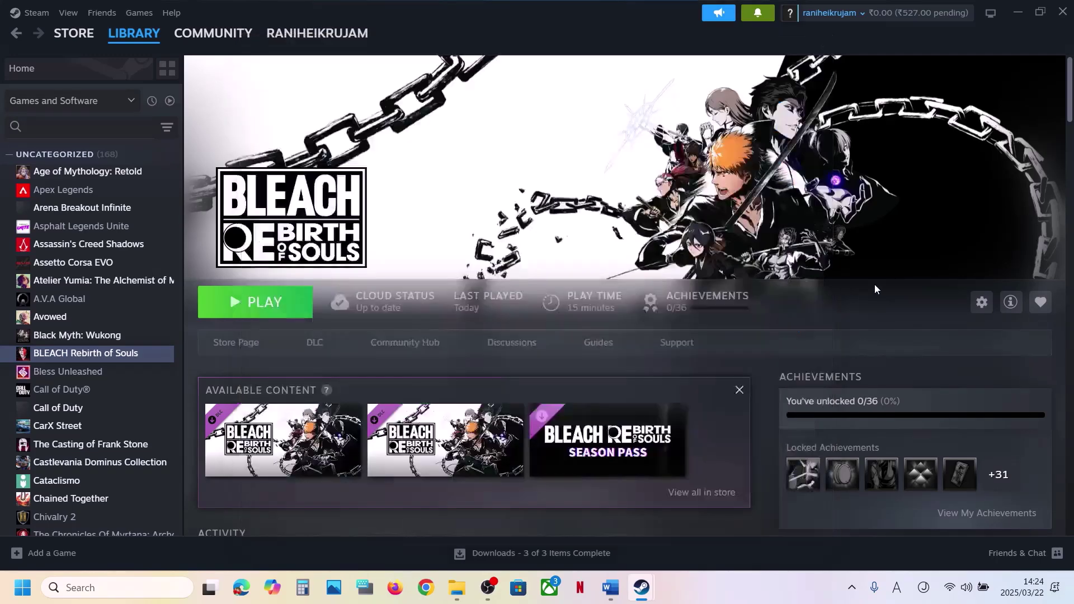
Step: Examine the option to verify the integrity of game files in the BLEACH Rebirth of Souls installed files properties, and close them
right_click(110, 358)
click(140, 458)
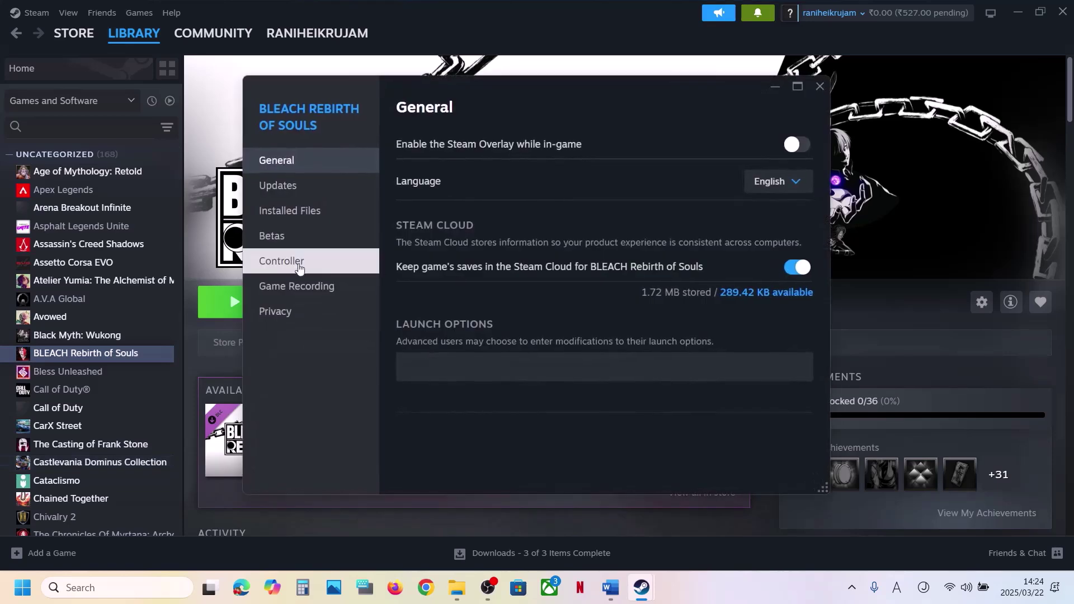
click(313, 213)
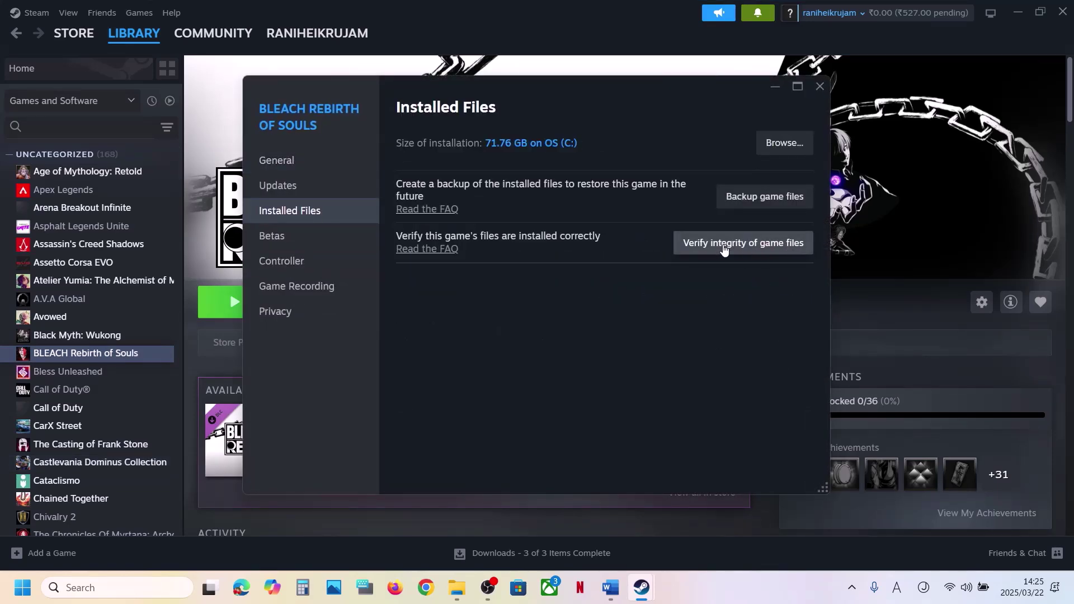
click(819, 87)
Step: Switch to Word, read Step 7 about backing up and renaming or deleting the save game files, and return to Steam
mouse_move(611, 587)
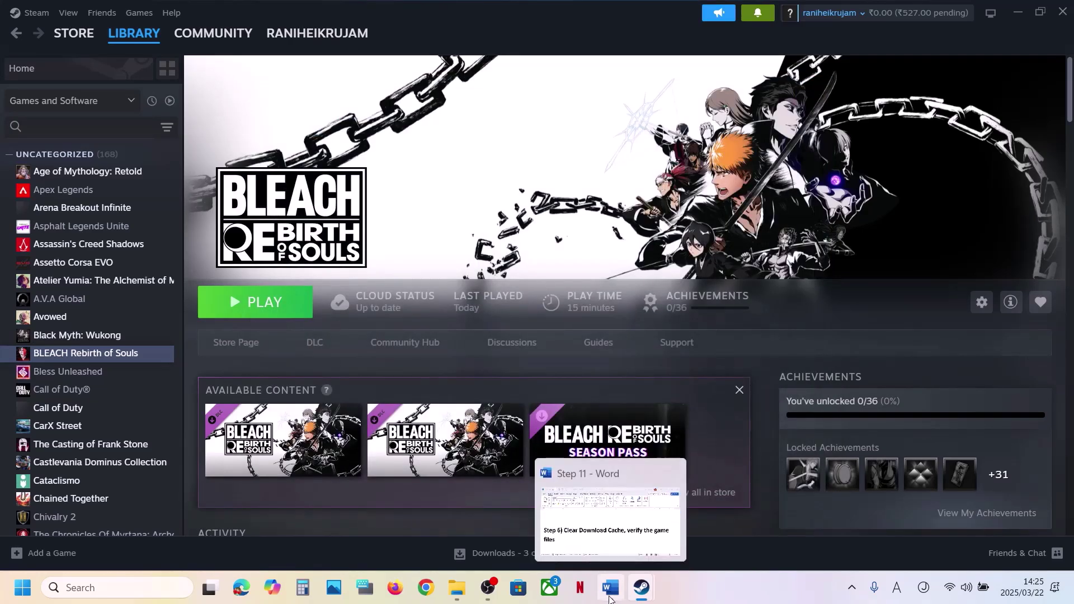
click(608, 530)
scroll(493, 438, down, 5)
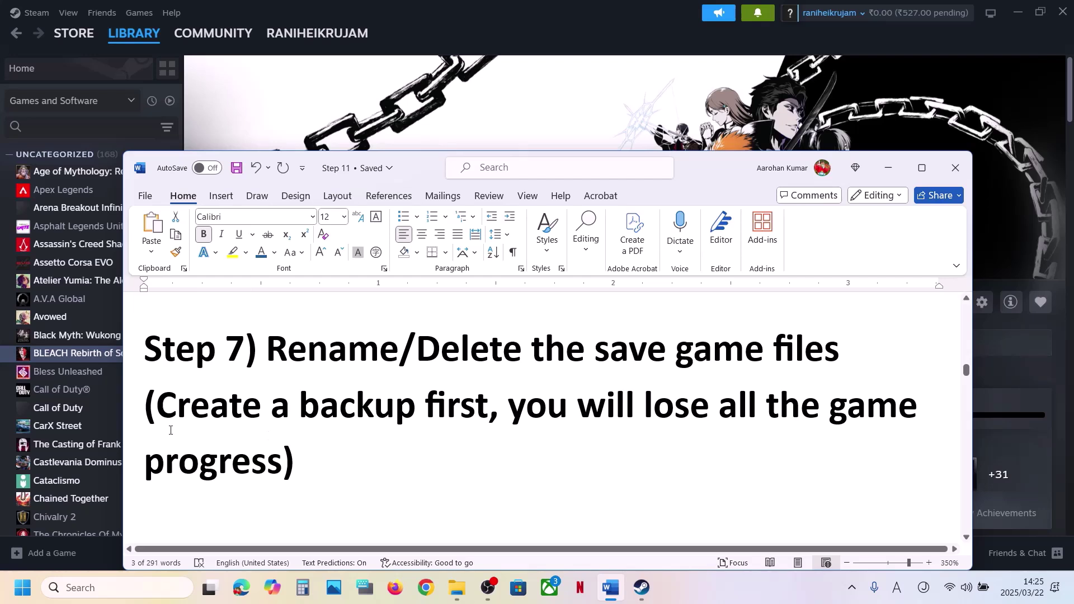
drag(161, 412, 282, 464)
click(786, 87)
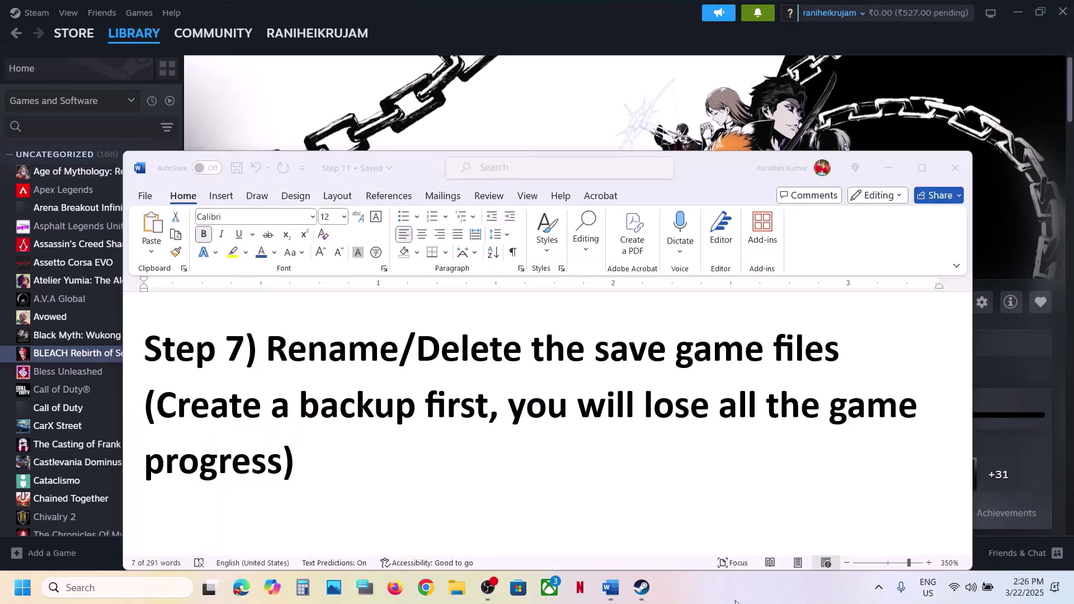
click(785, 125)
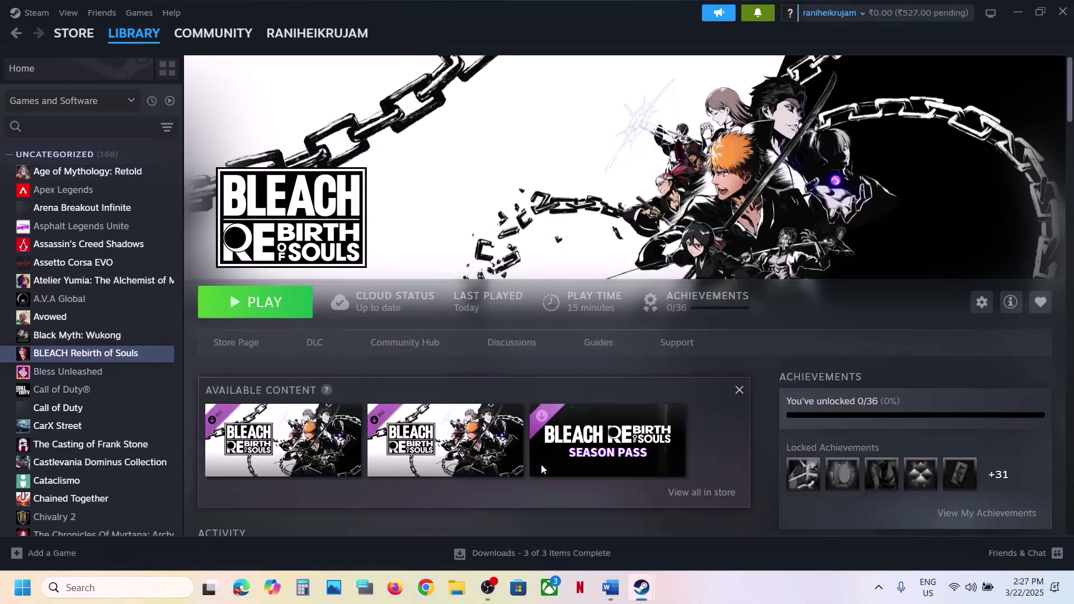
Step: Switch to File Explorer and open the user's profile folder inside Users on the OS (C:) drive
click(456, 587)
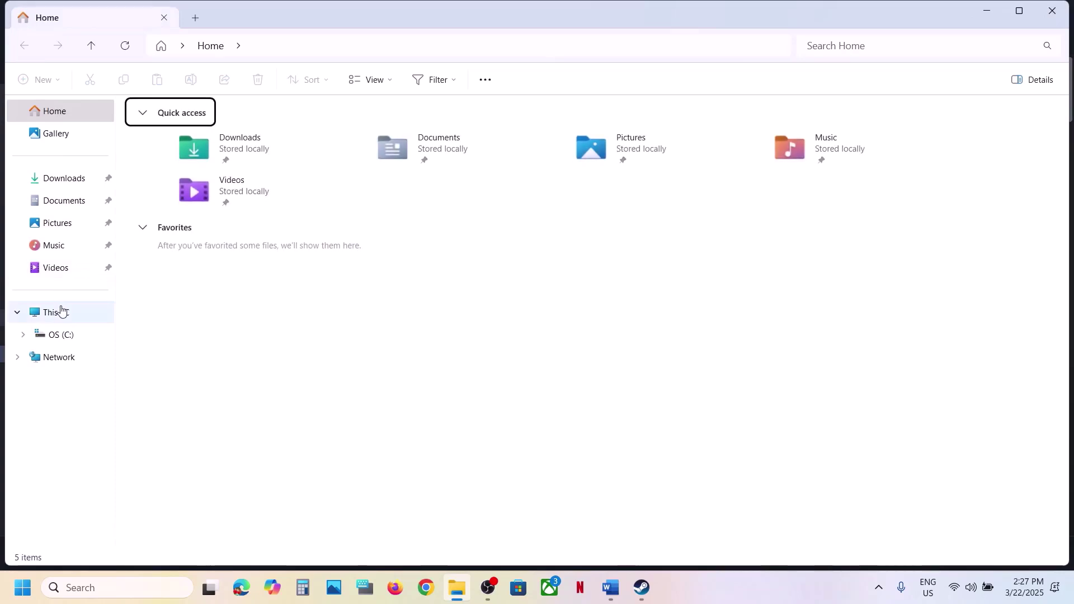
click(61, 312)
click(258, 123)
double_click(258, 123)
scroll(194, 386, down, 1)
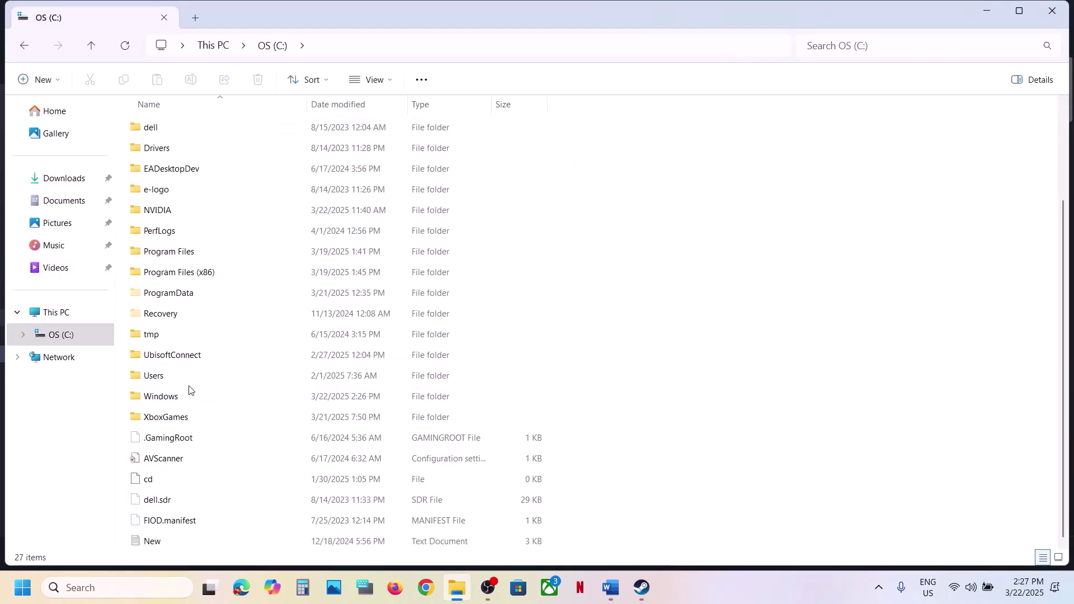
double_click(178, 384)
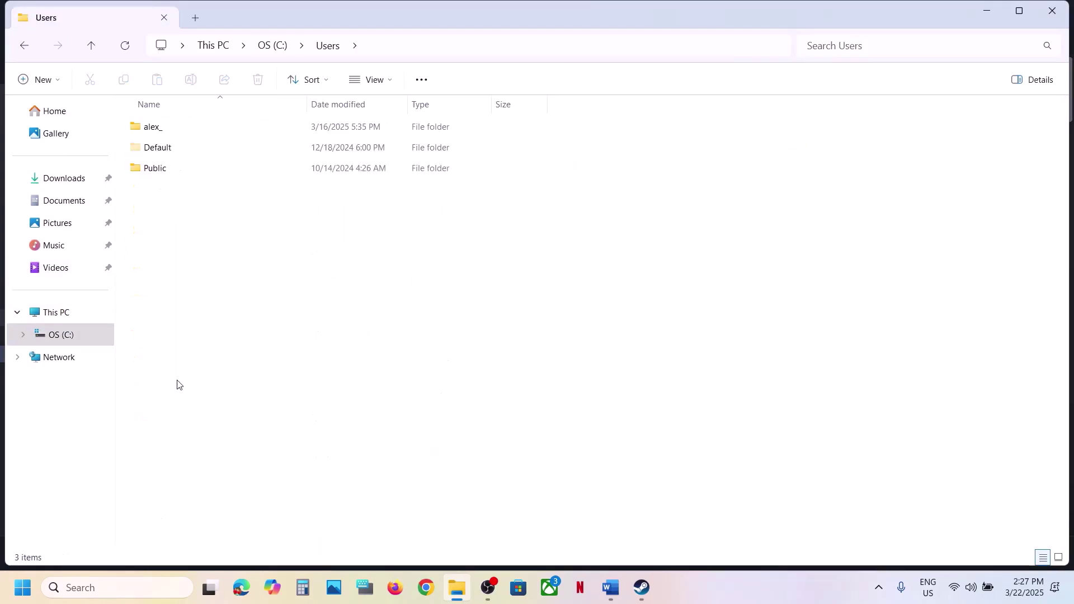
double_click(165, 125)
Step: Check the hidden items setting for AppData, and open the Roaming folder inside AppData
click(174, 273)
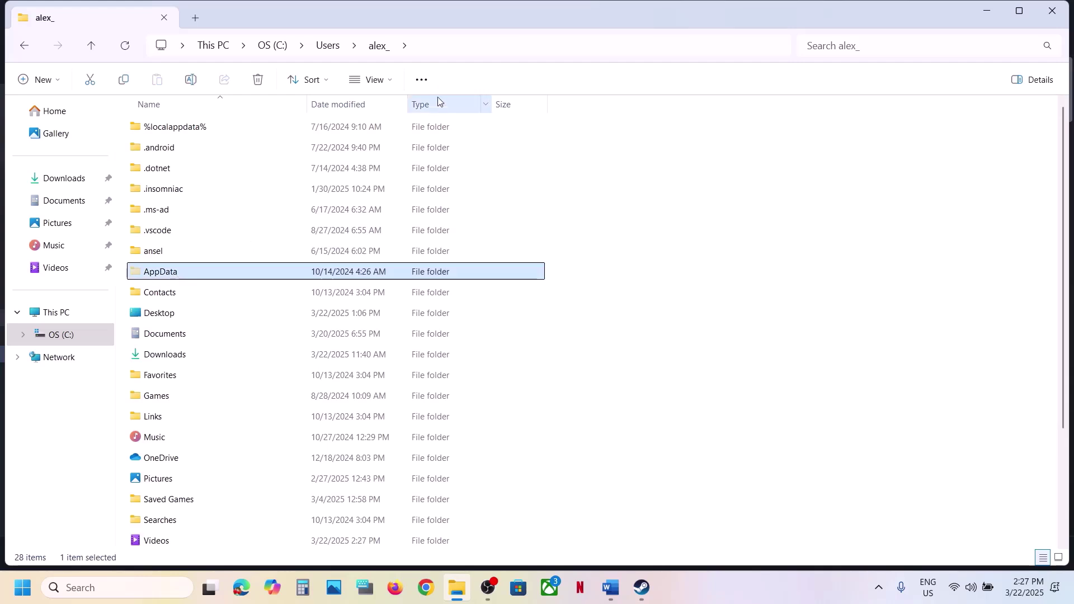
click(398, 81)
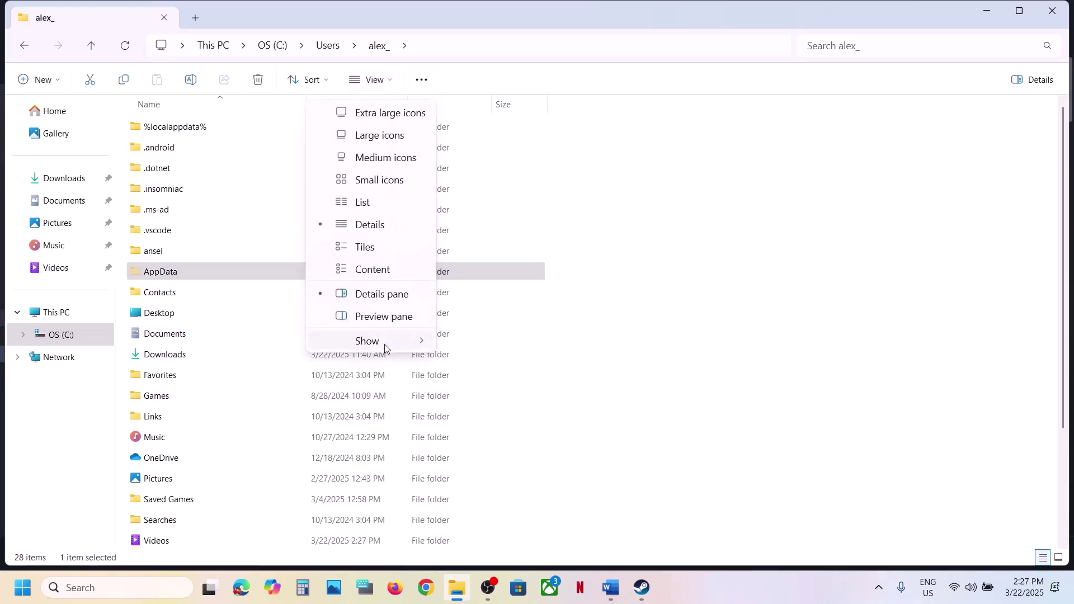
mouse_move(384, 342)
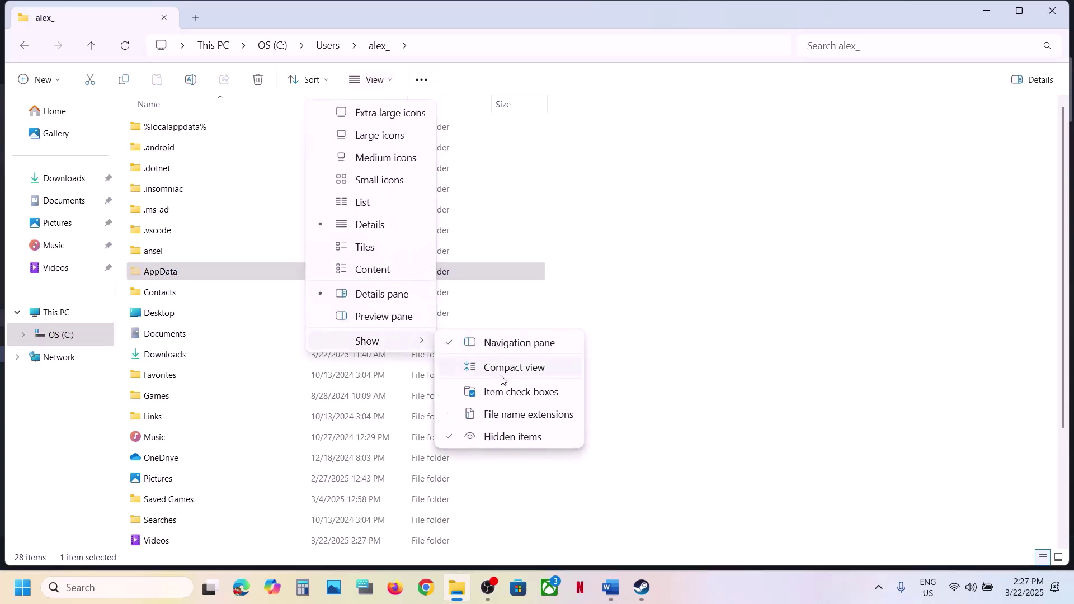
double_click(193, 268)
double_click(170, 169)
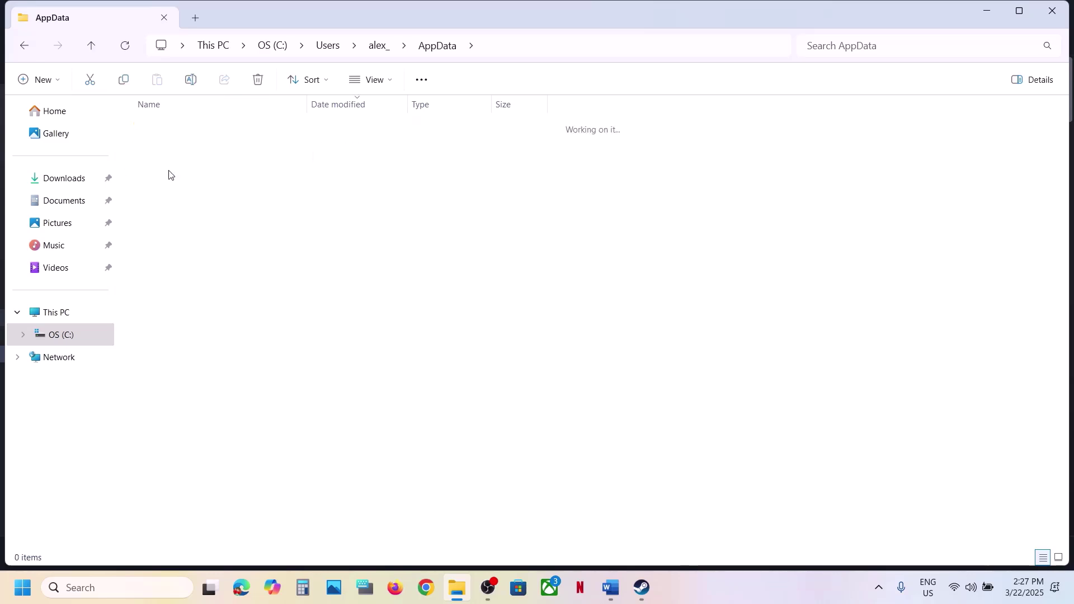
Step: Copy the BLEACH Rebirth of Souls folder to the desktop as a backup, replacing the existing files, and place it in the desktop's open area
click(192, 272)
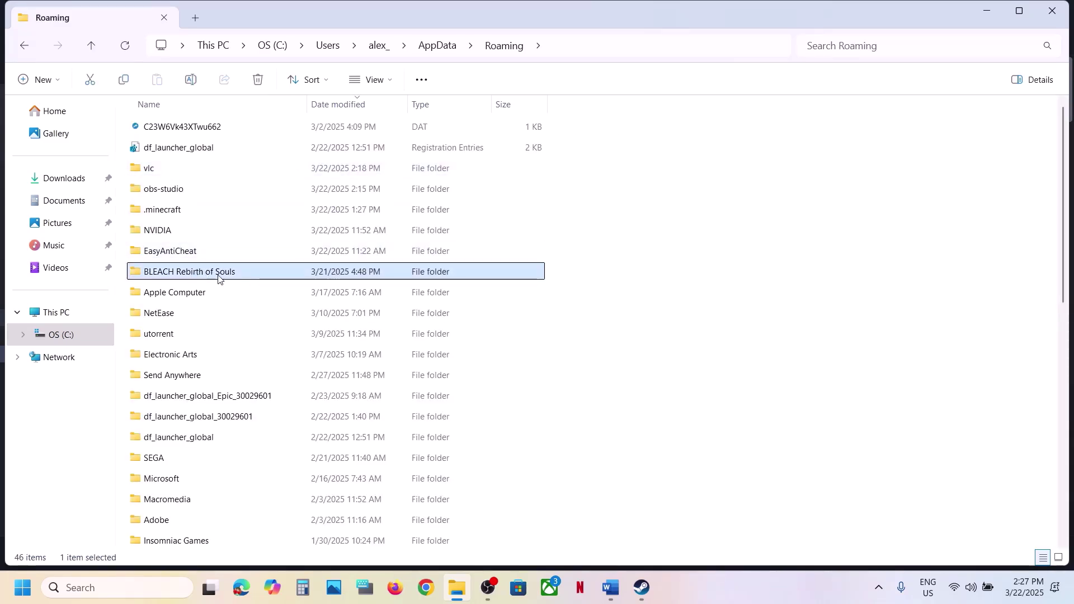
right_click(218, 278)
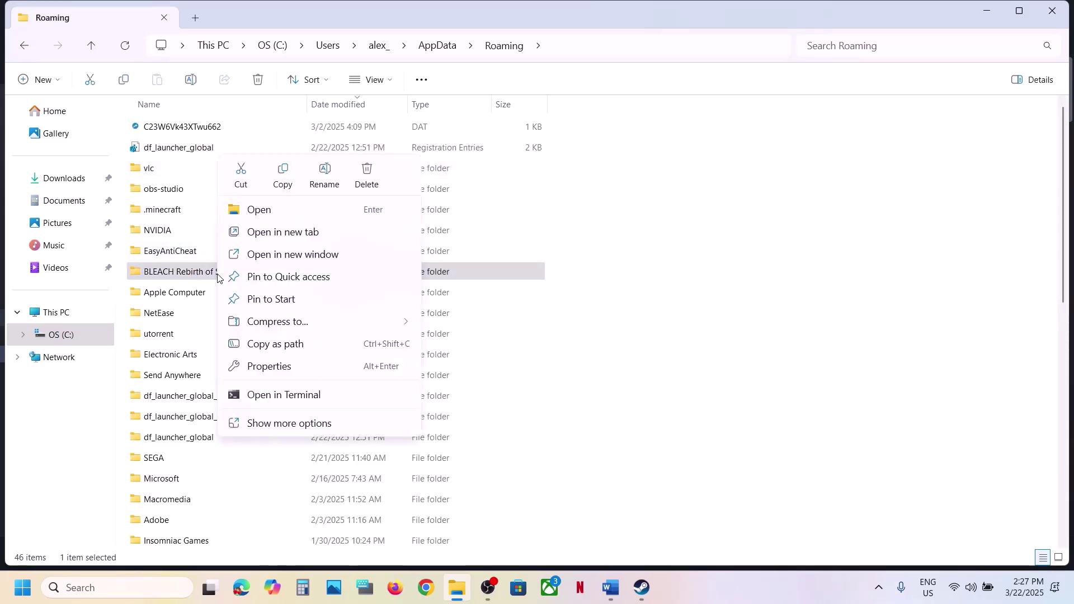
click(283, 176)
key(super+d)
key(ctrl+v)
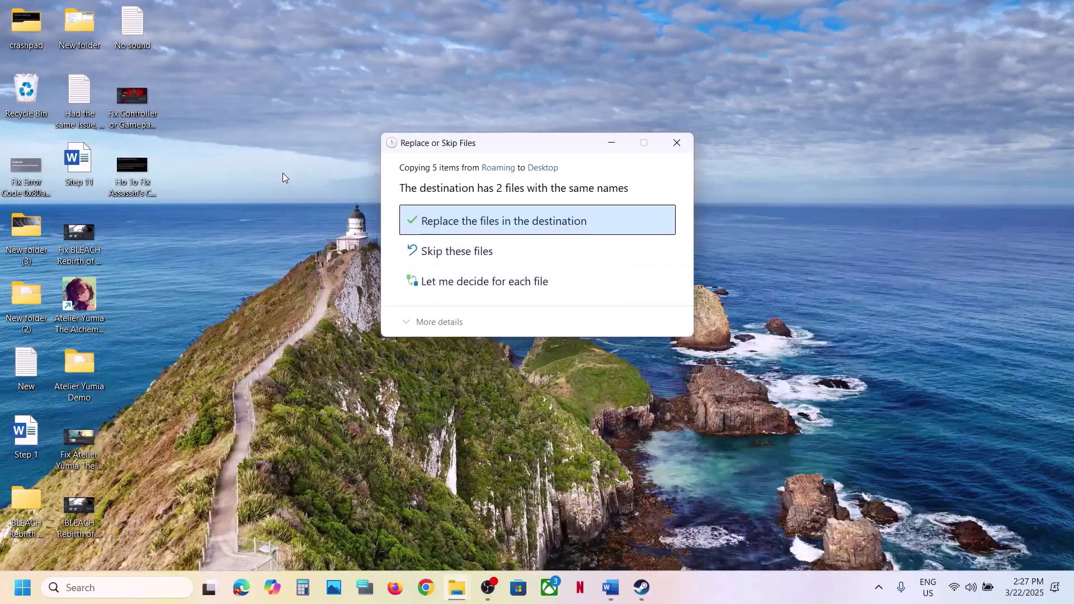
click(439, 221)
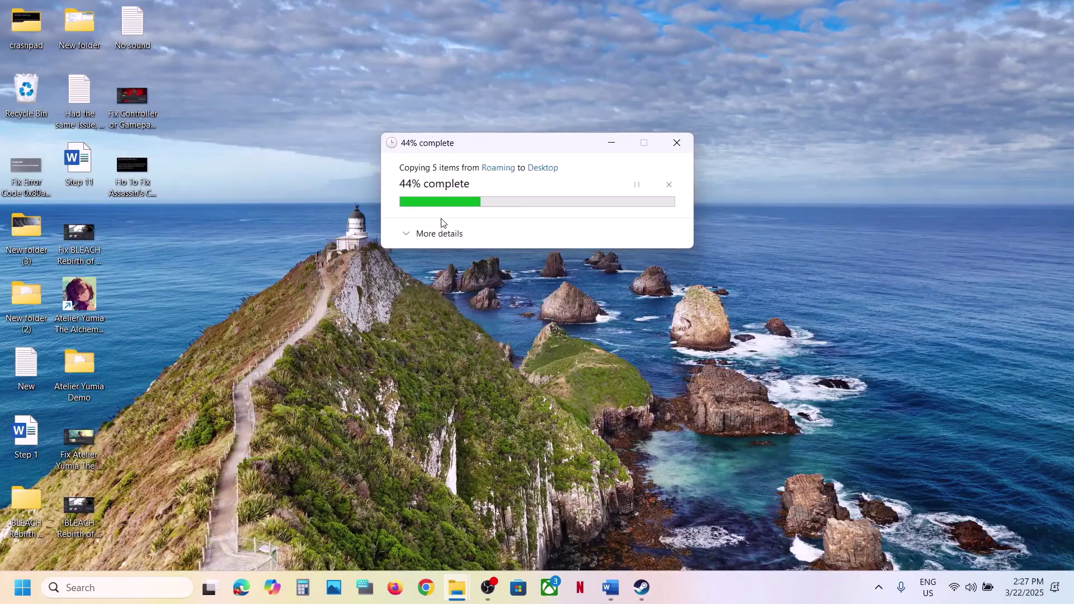
drag(26, 506, 423, 181)
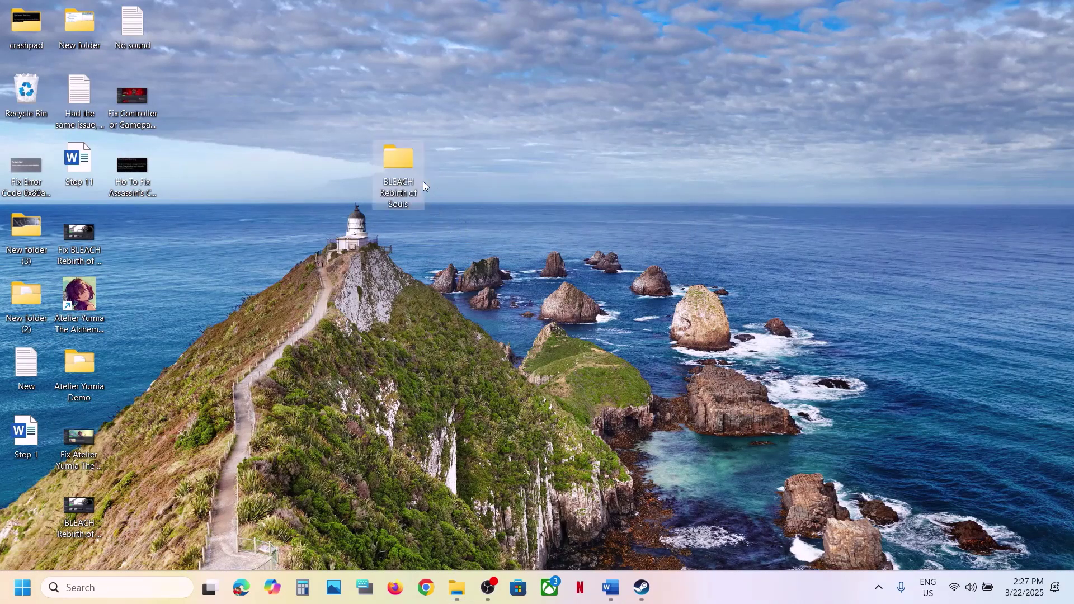
Step: Rename the original save folder in Roaming as BLEACH Rebirth of Souls.old
click(459, 587)
right_click(209, 272)
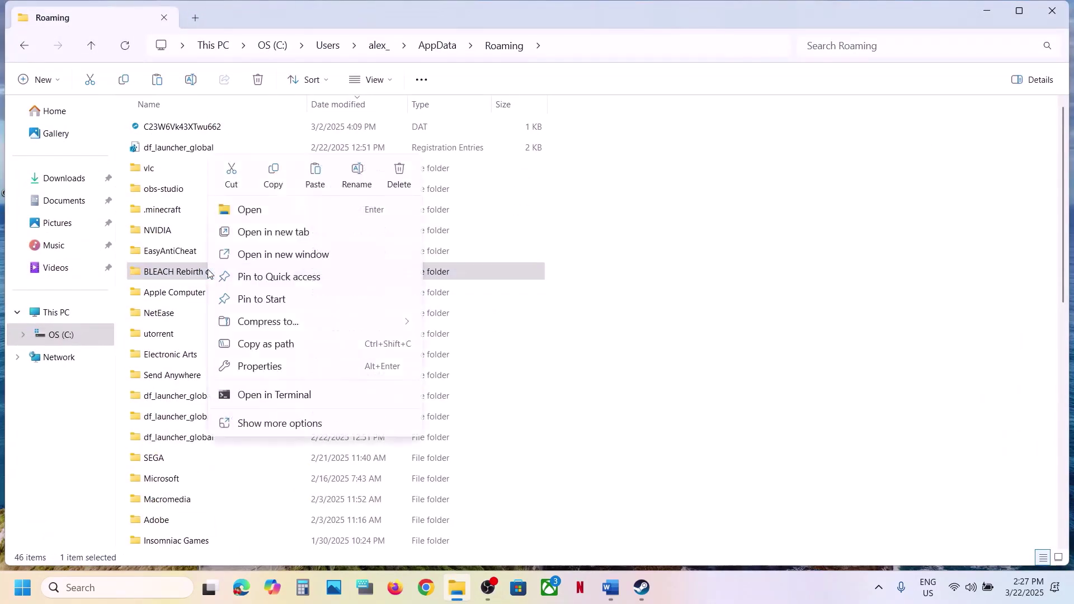
click(356, 171)
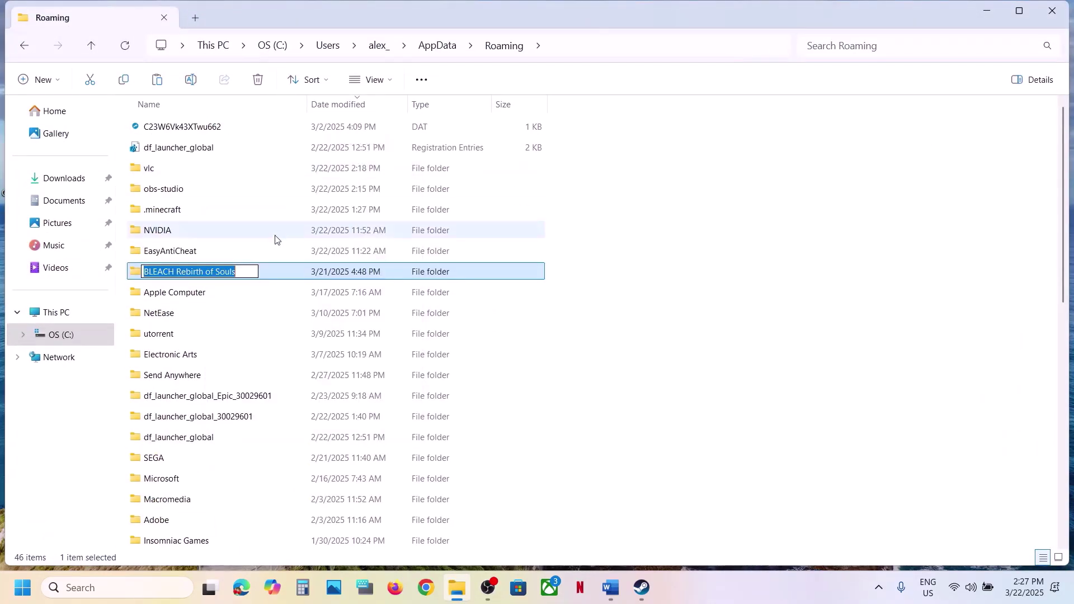
click(251, 268)
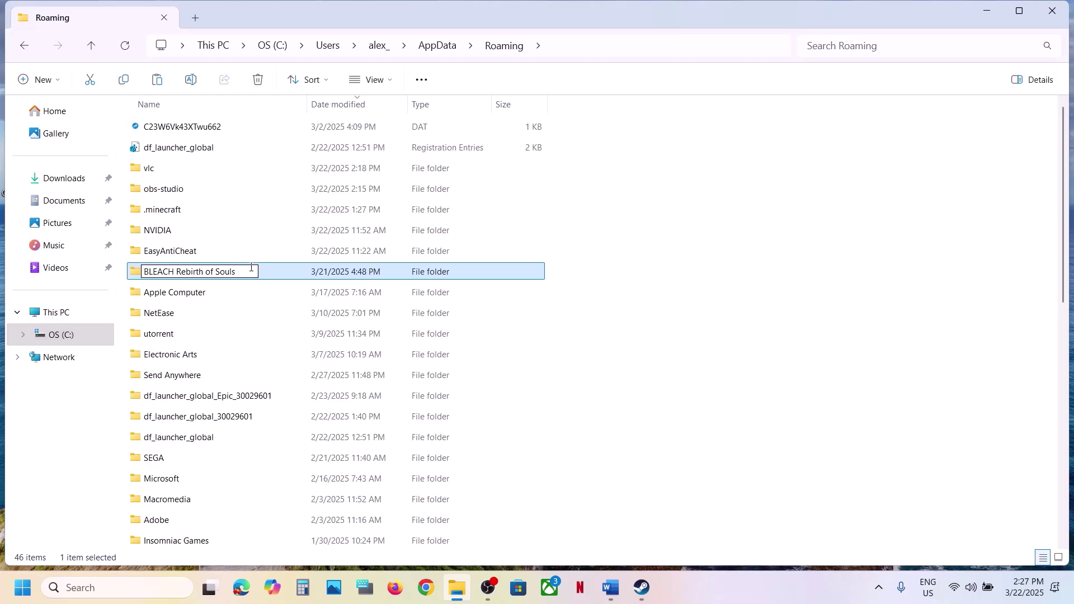
text(.old)
click(755, 311)
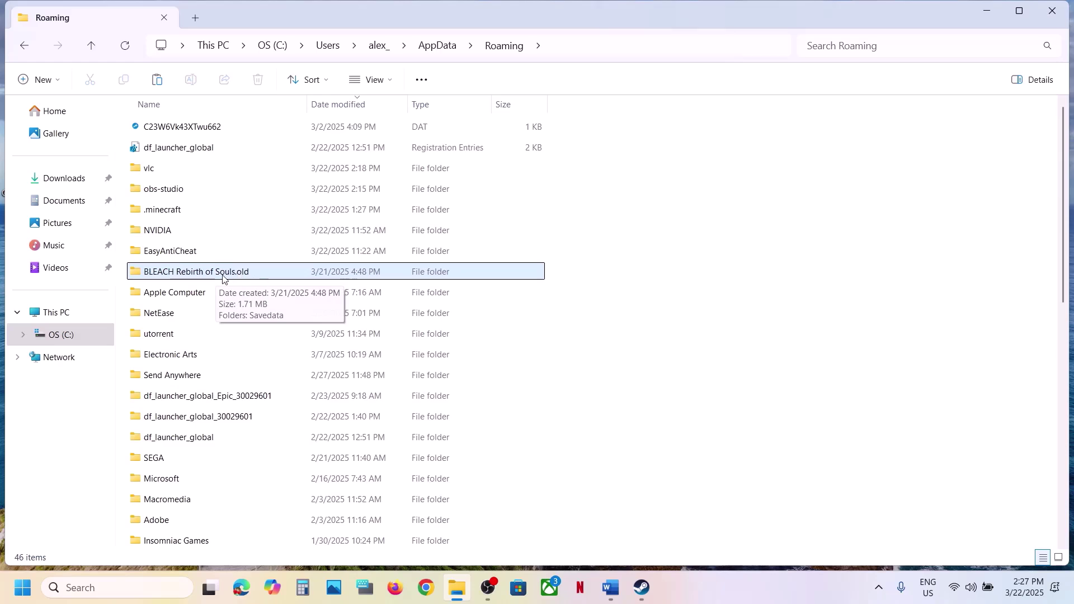
Step: Bring up Steam, switch to Word, and read Step 8 about a clean graphics driver installation, including its NVIDIA and AMD links
click(641, 588)
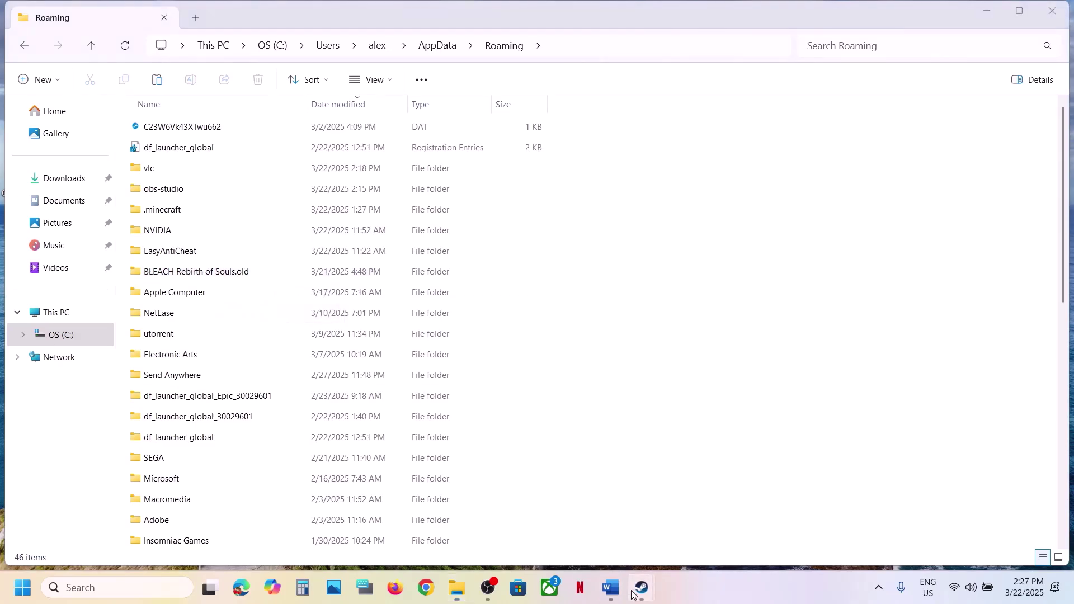
click(612, 547)
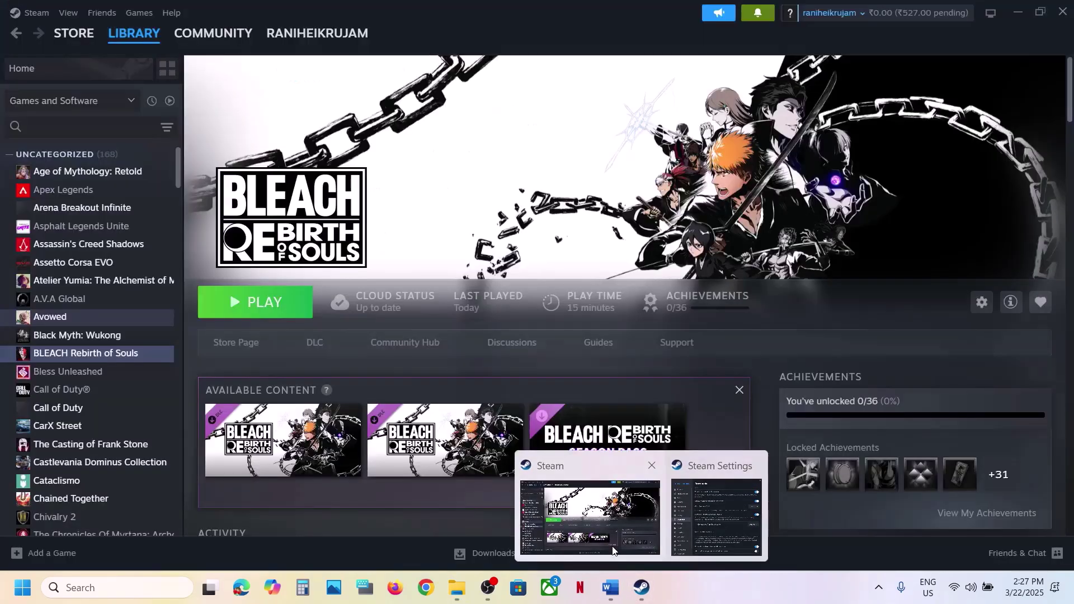
click(612, 596)
scroll(446, 404, down, 5)
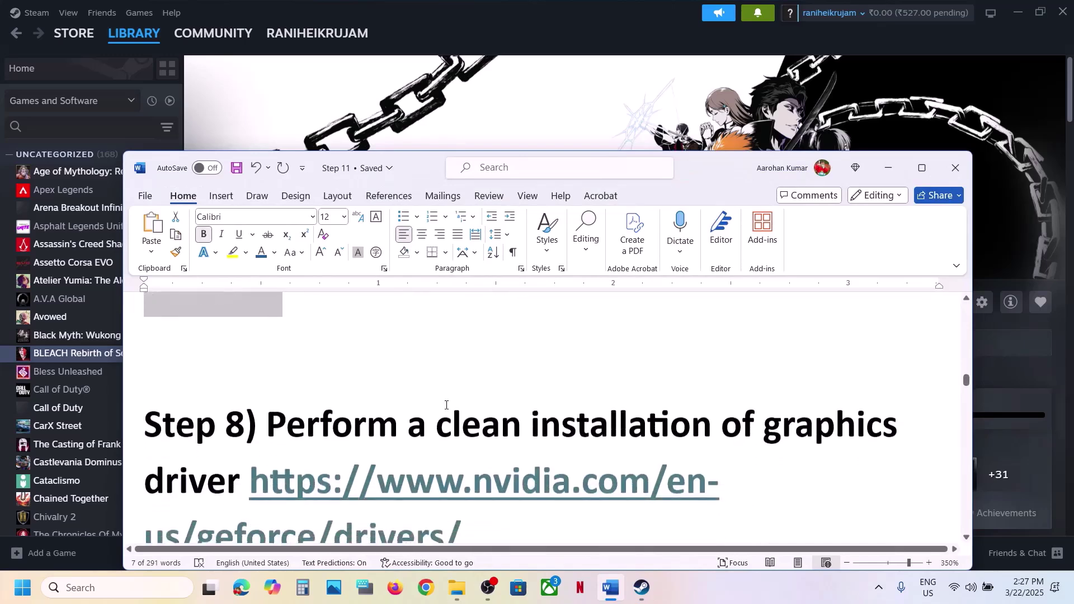
drag(282, 375, 585, 410)
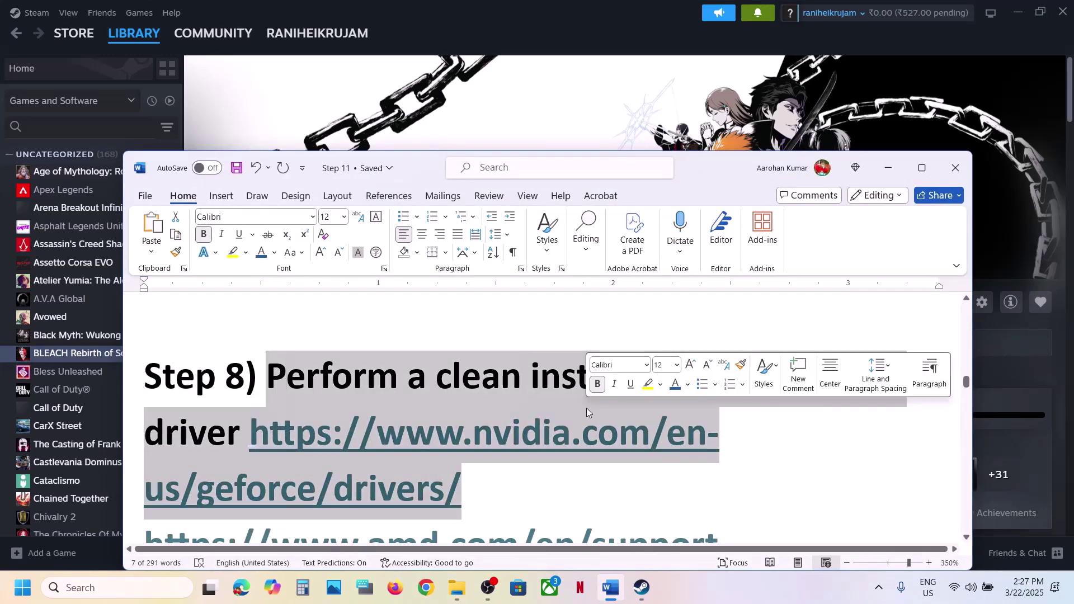
scroll(585, 410, down, 2)
click(506, 399)
double_click(506, 399)
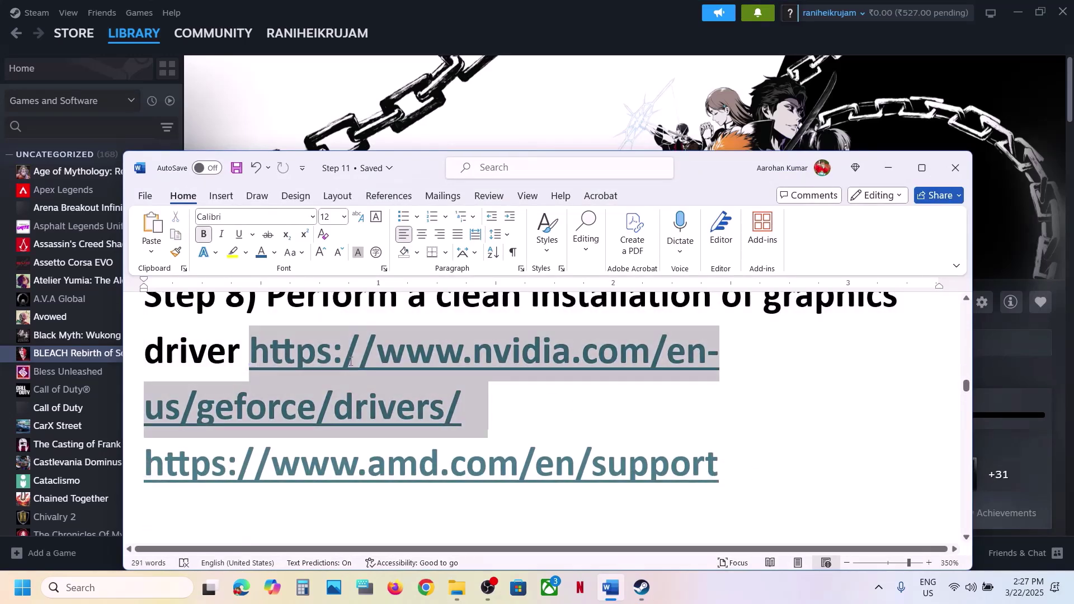
triple_click(438, 454)
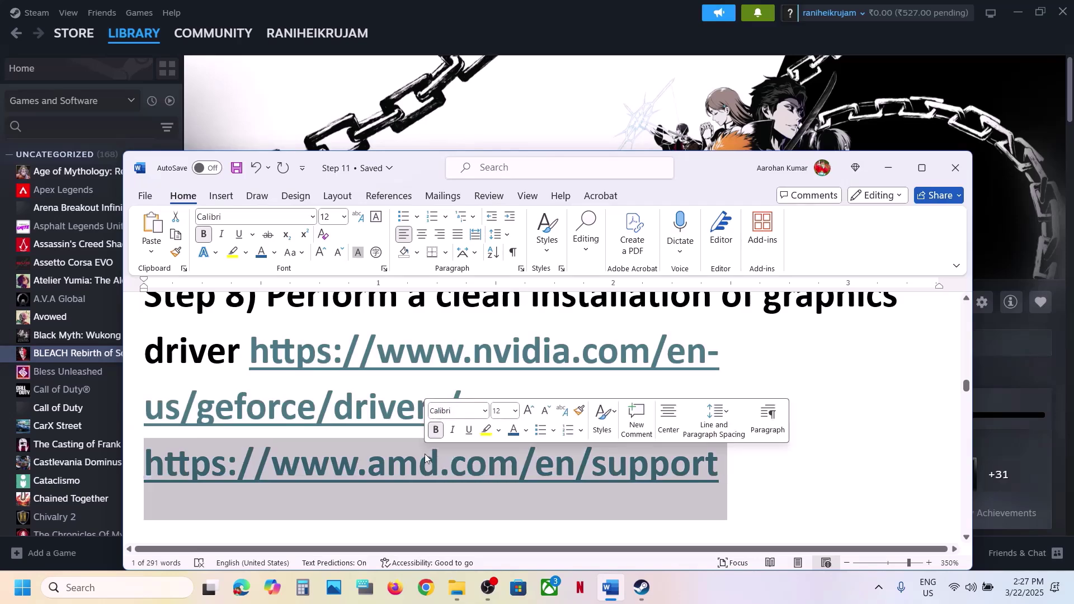
Step: Switch to the NVIDIA drivers page in Chrome and search for the GeForce RTX 3050 Laptop GPU driver for Windows 11
key(alt+Tab)
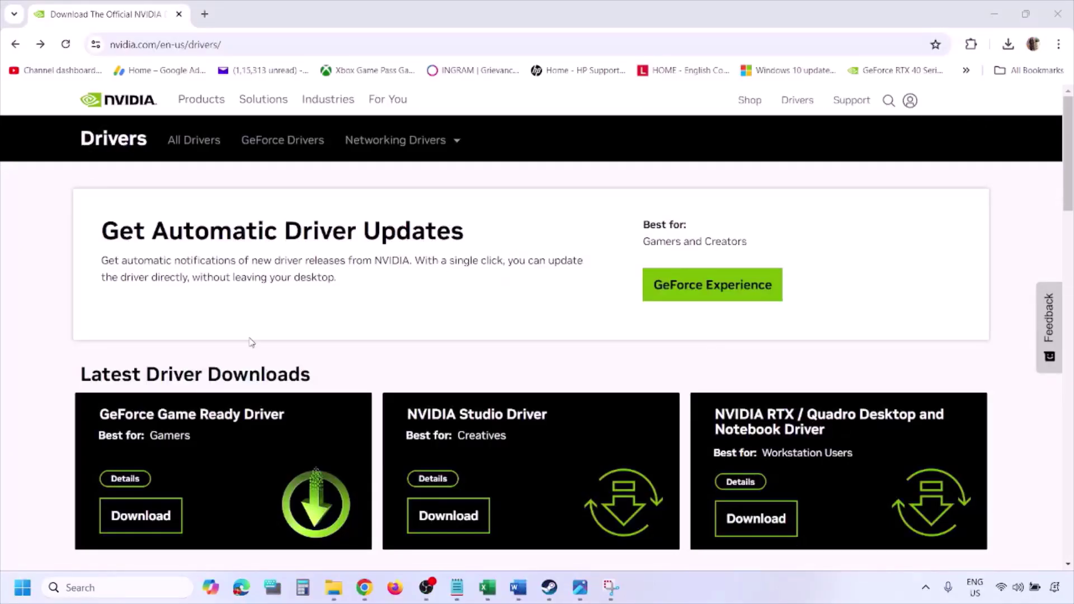
scroll(251, 342, down, 8)
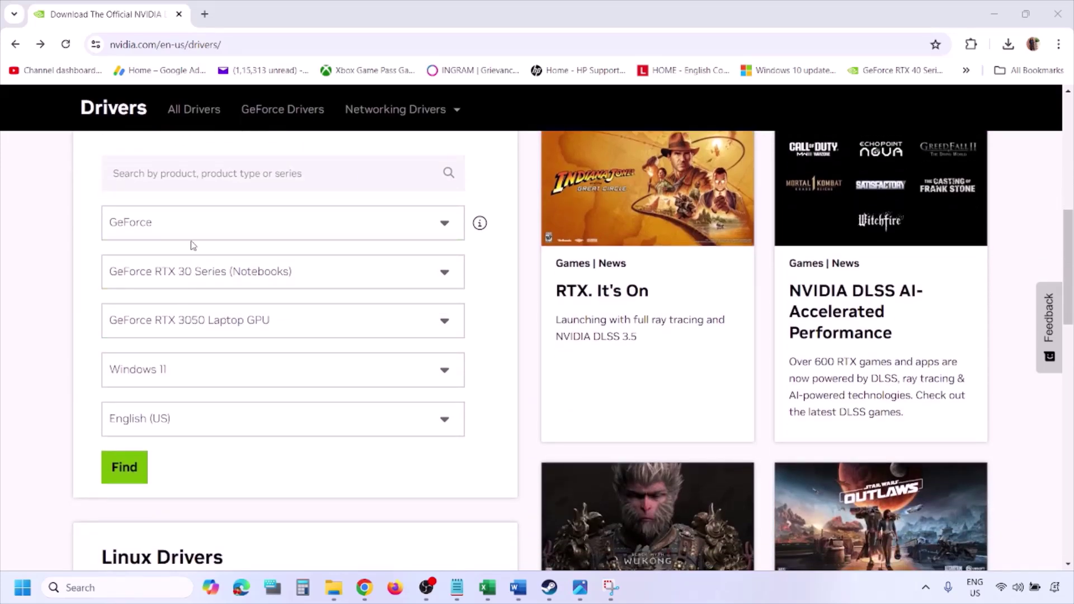
click(177, 374)
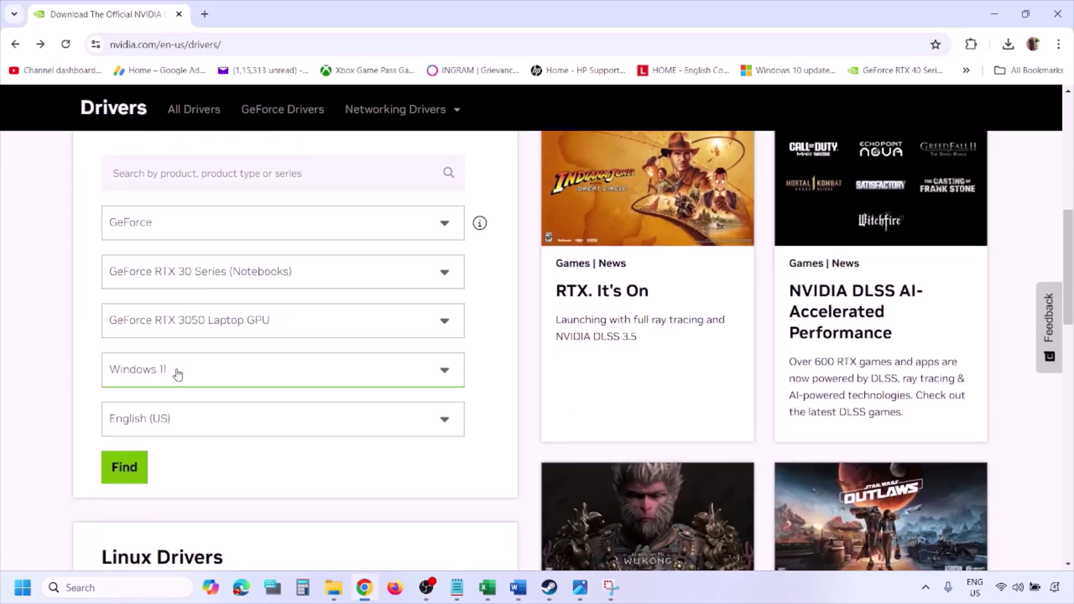
click(178, 374)
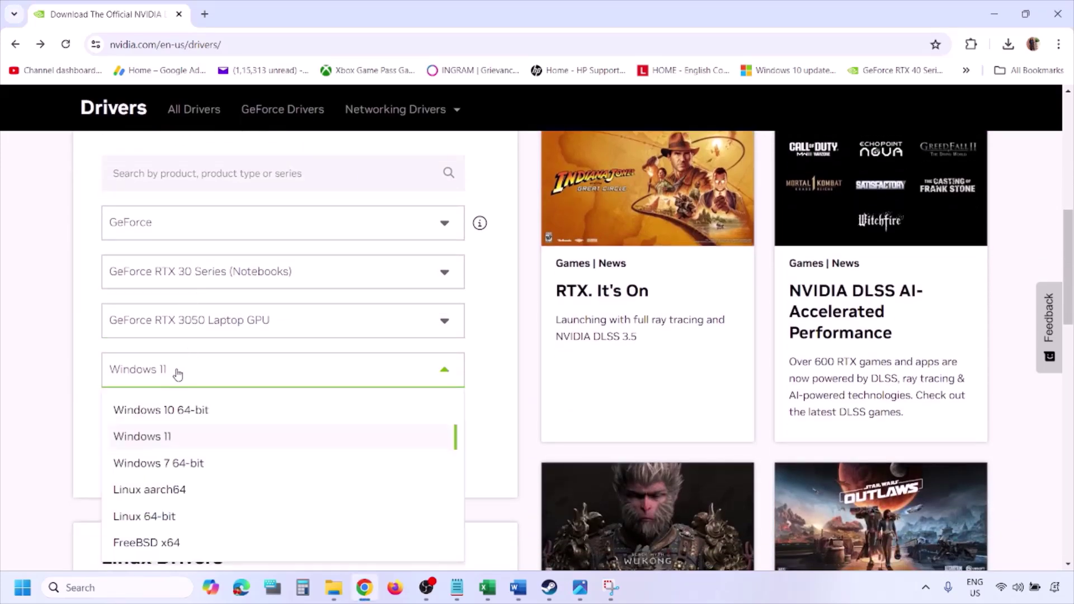
click(156, 438)
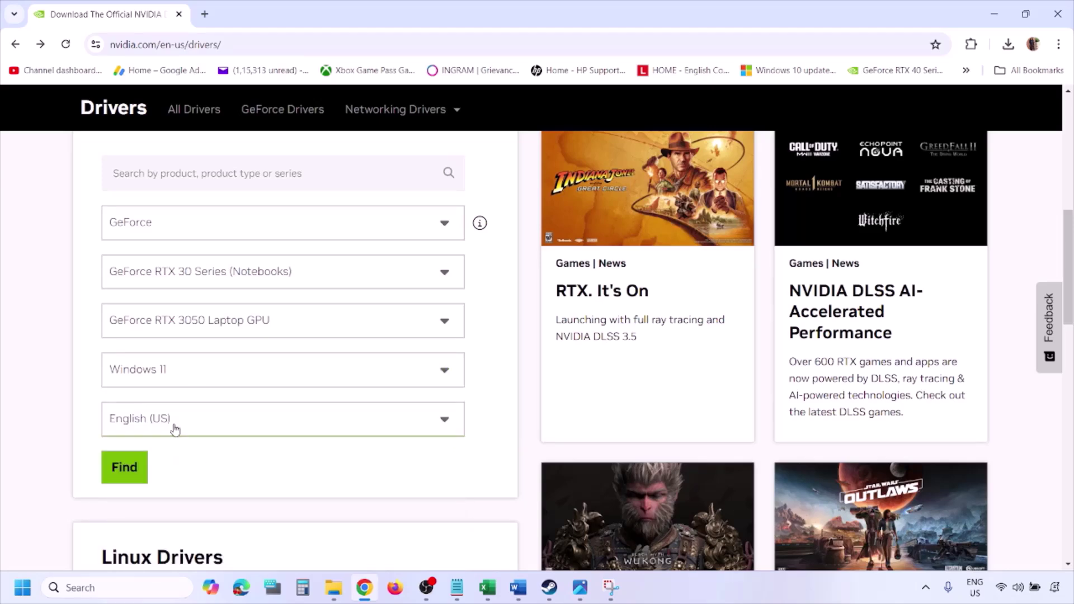
click(127, 471)
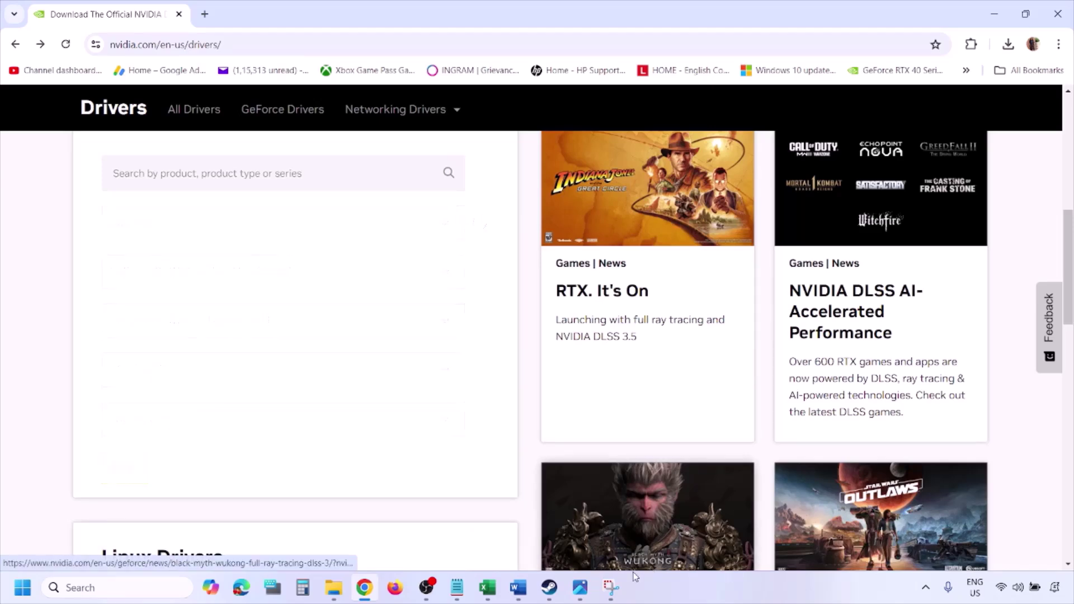
Step: Switch to Photos, review the driver download and installer screenshots through the clean installation option, and look at the Windows restart option
click(580, 589)
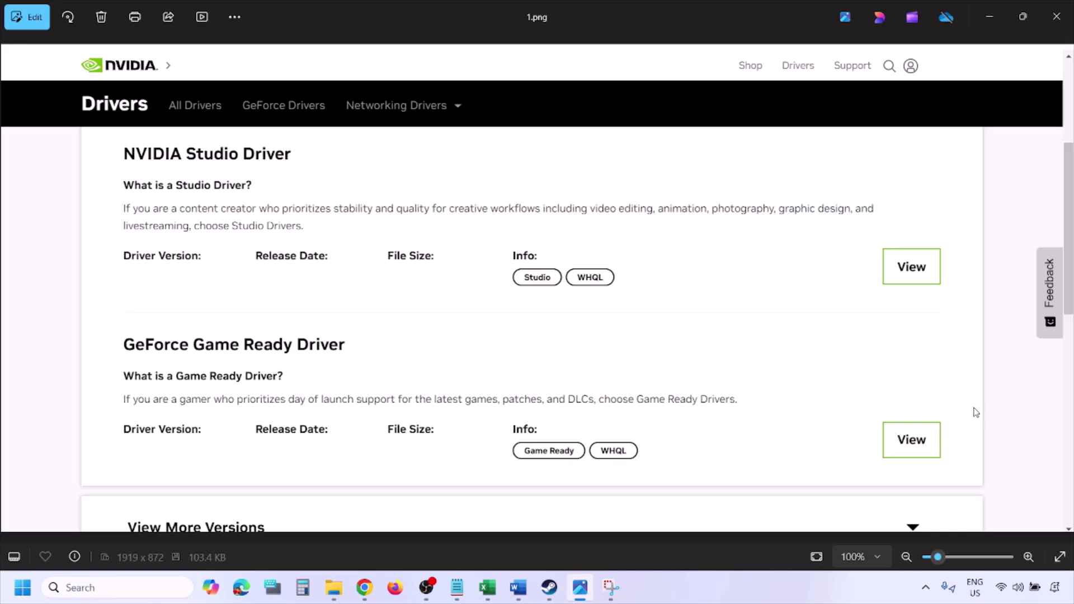
key(Right)
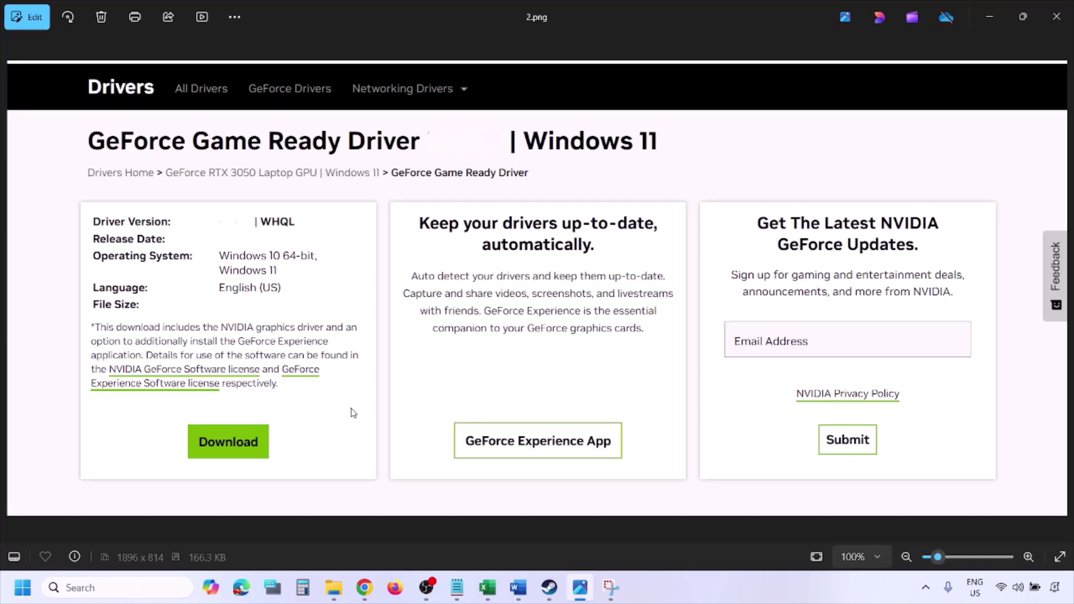
key(Right)
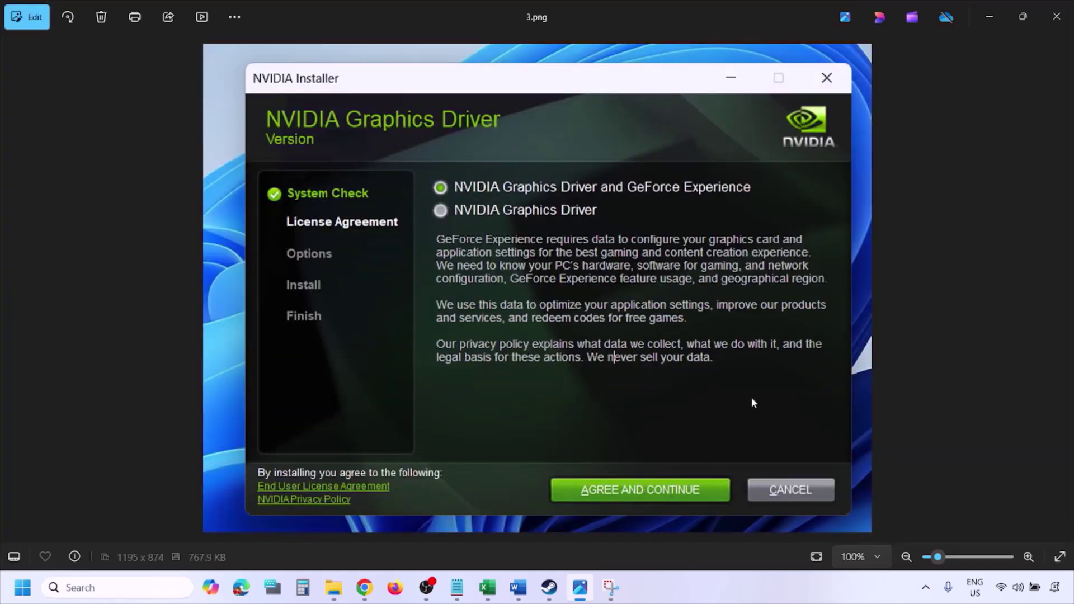
key(Right)
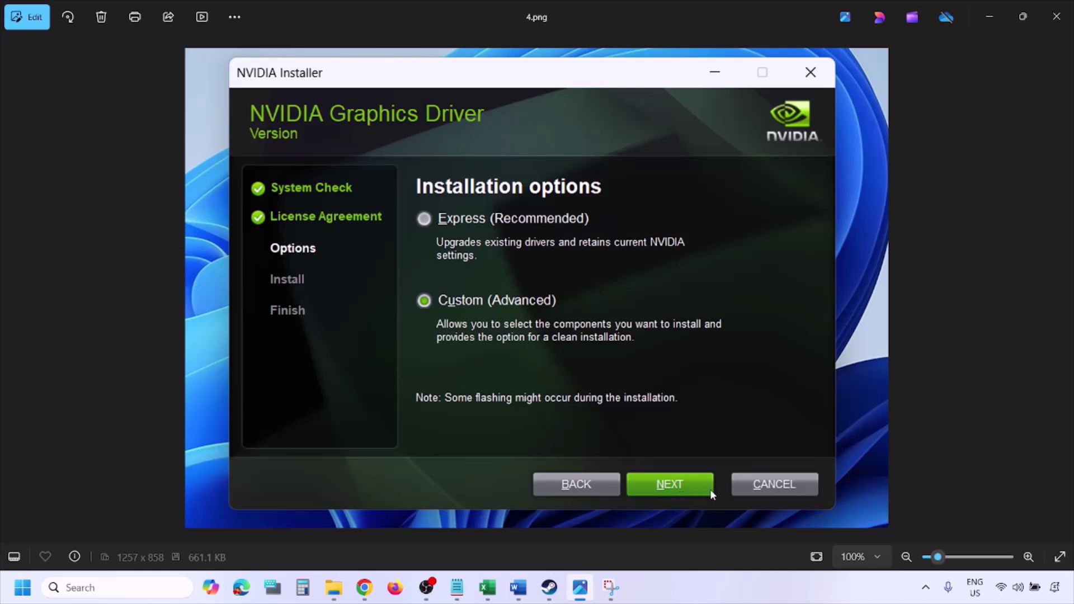
key(Right)
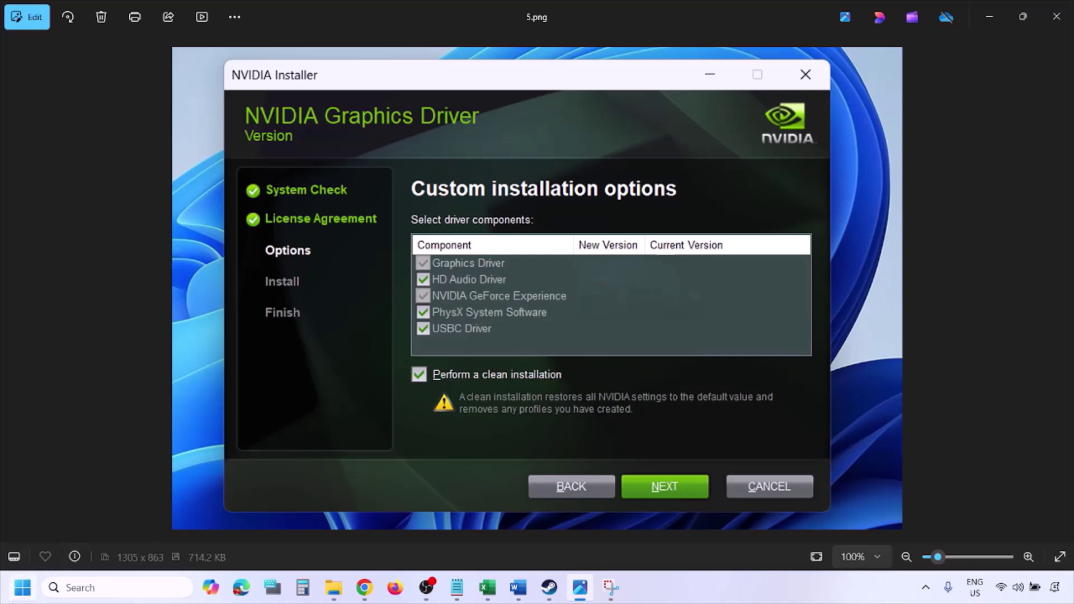
click(9, 585)
click(407, 540)
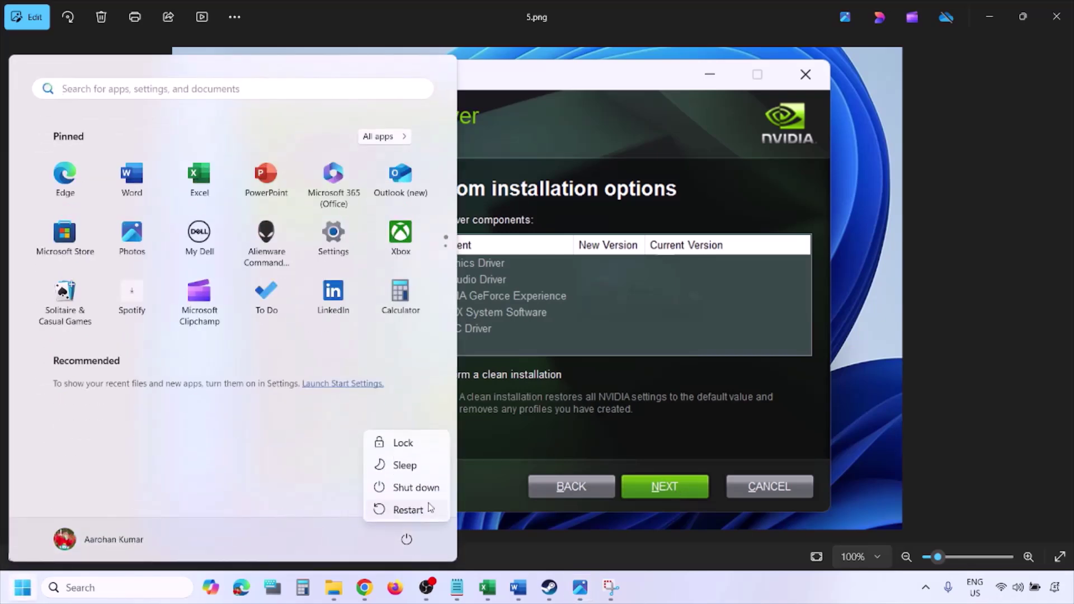
key(Escape)
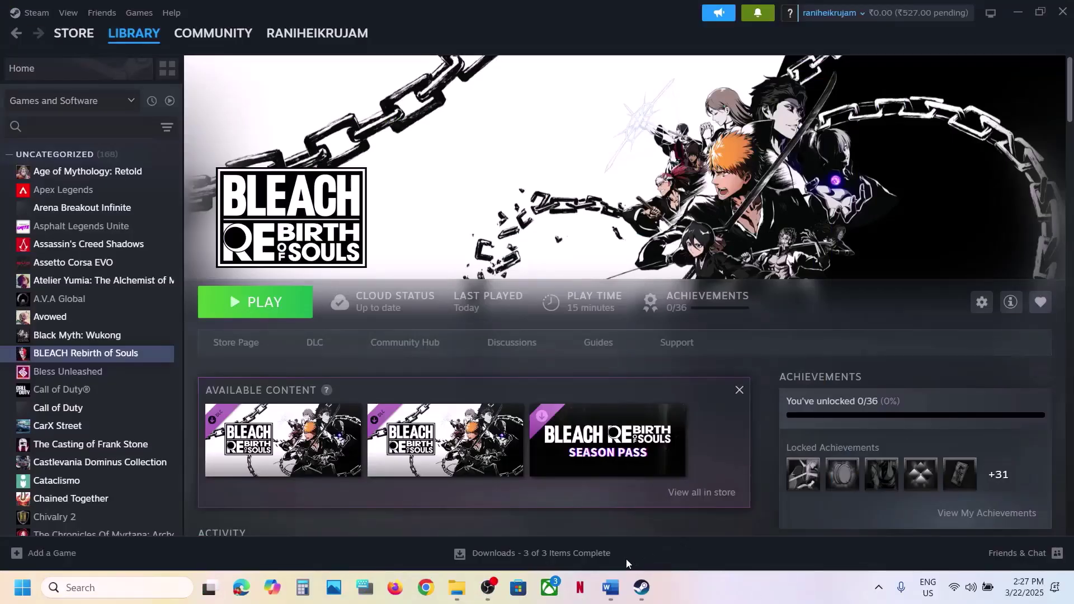
Step: Switch to Word, read the AMD support link in Step 8, and continue to Step 9 on launch options
click(610, 587)
click(296, 469)
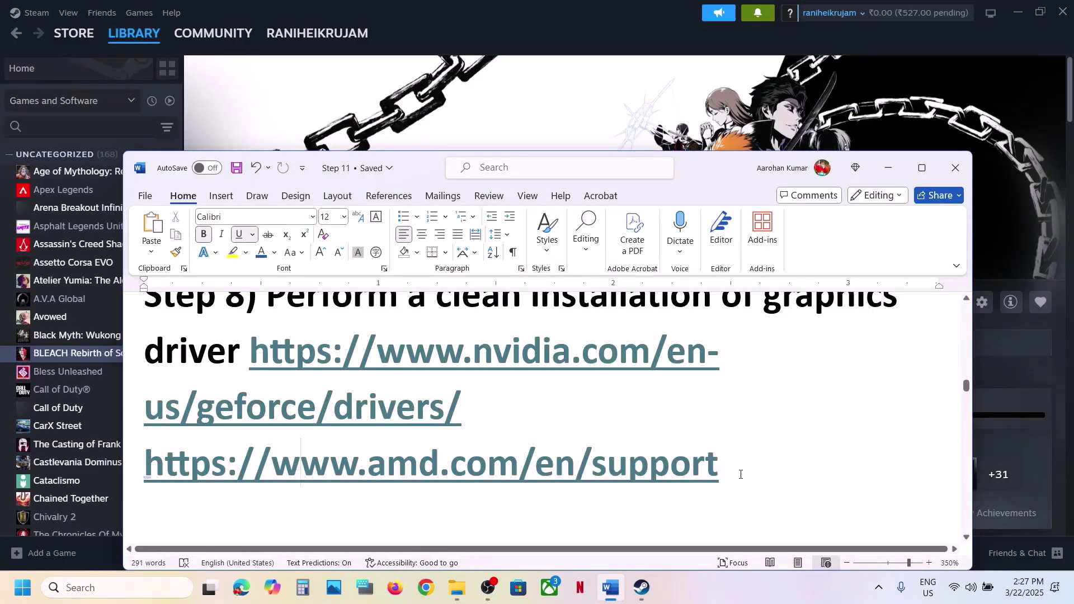
drag(728, 461, 248, 461)
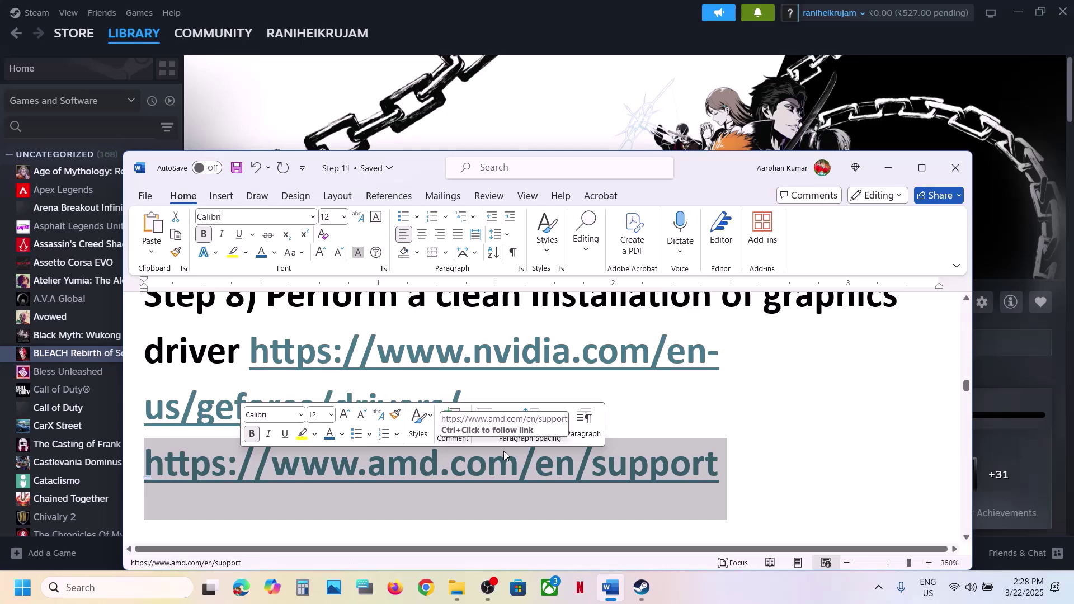
scroll(503, 451, down, 5)
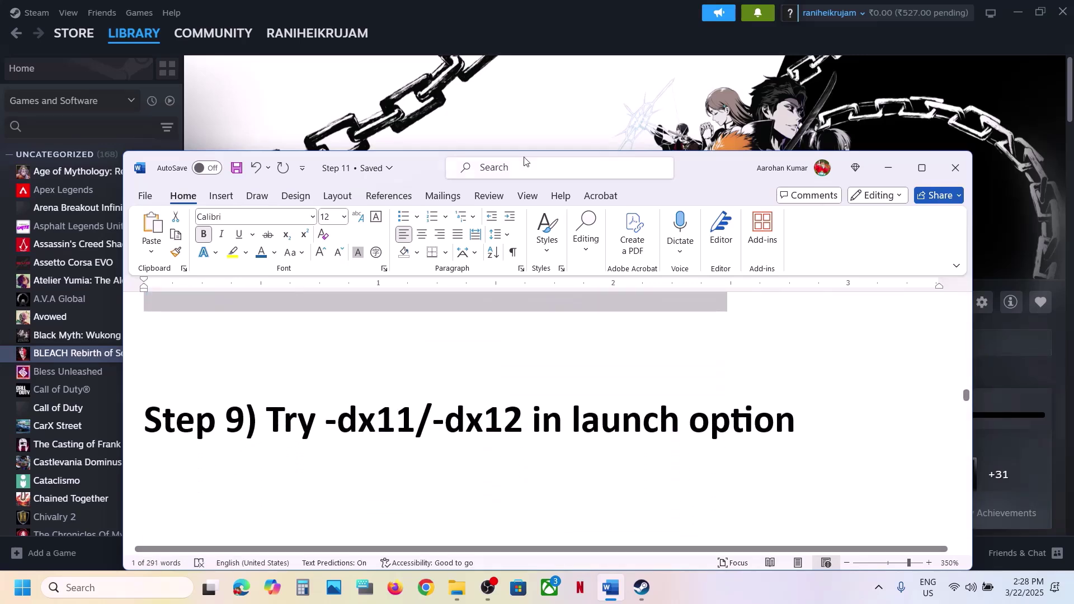
Step: Switch to Steam and set the launch options in the BLEACH Rebirth of Souls properties to -dx11
click(512, 147)
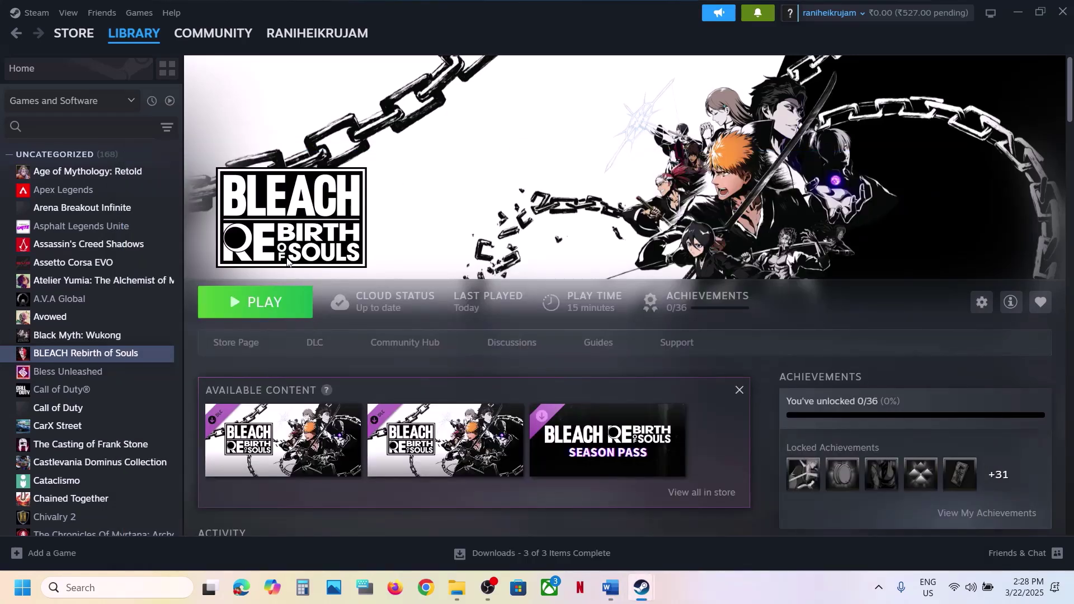
right_click(114, 352)
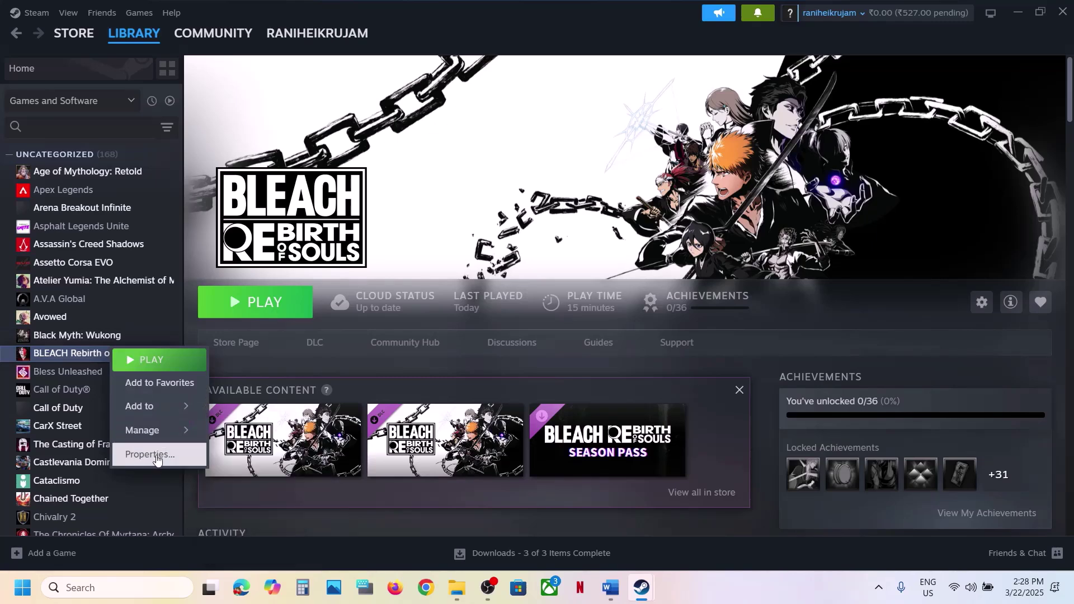
click(150, 454)
click(425, 369)
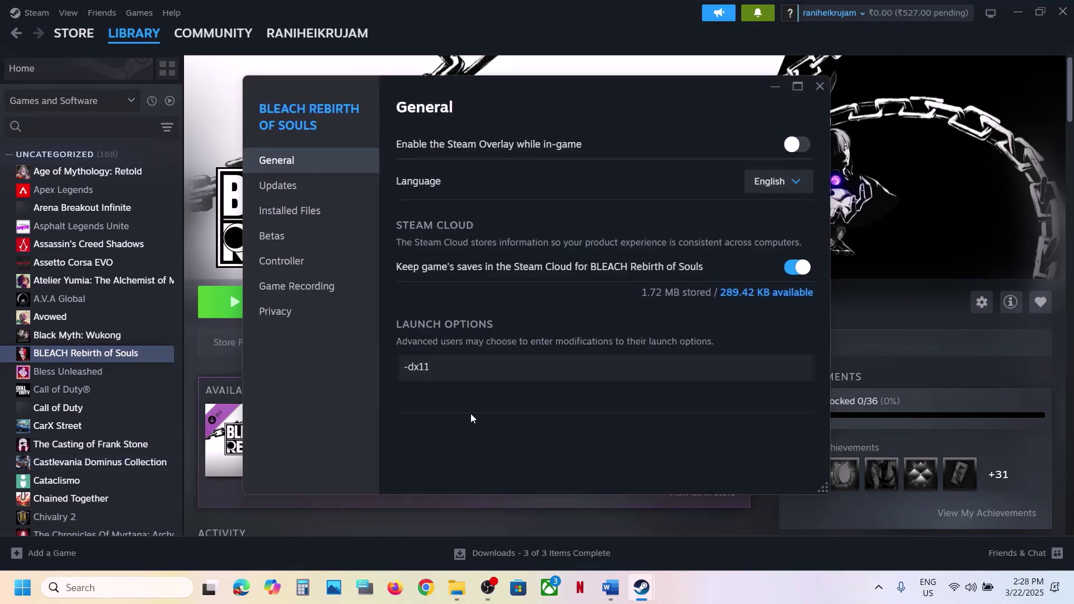
click(820, 86)
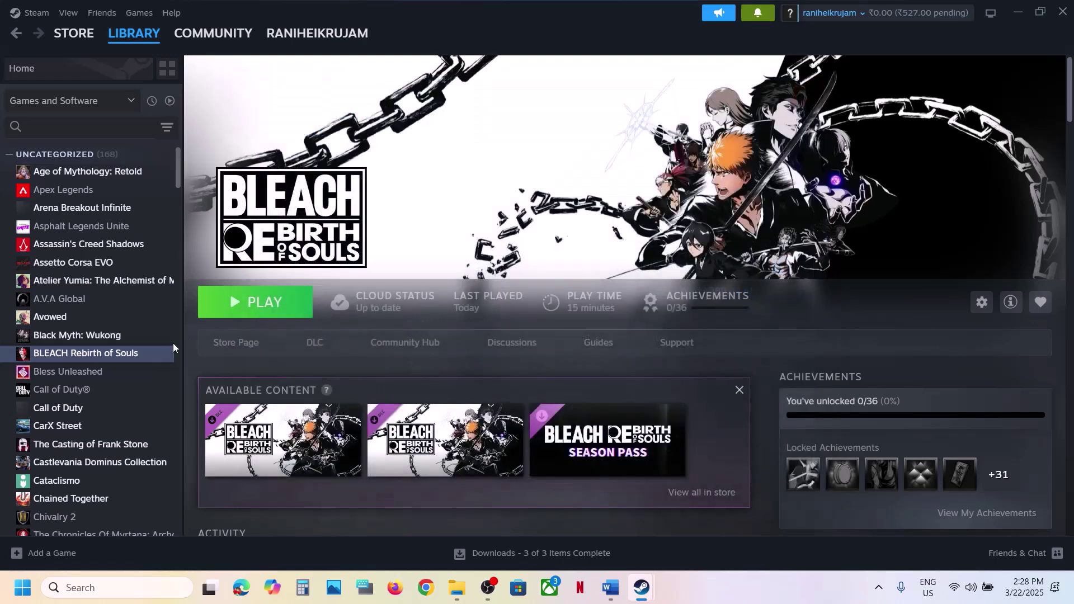
Step: Reopen the BLEACH Rebirth of Souls properties, clear the launch options, and close the properties window
right_click(150, 356)
click(223, 474)
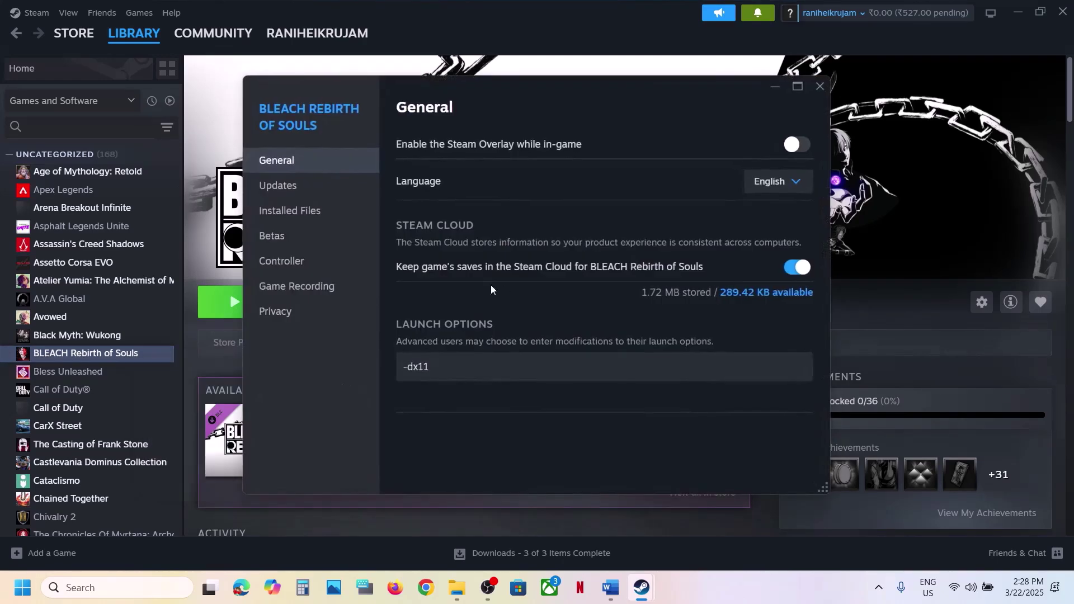
click(456, 365)
click(511, 371)
key(ctrl+a)
key(BackSpace)
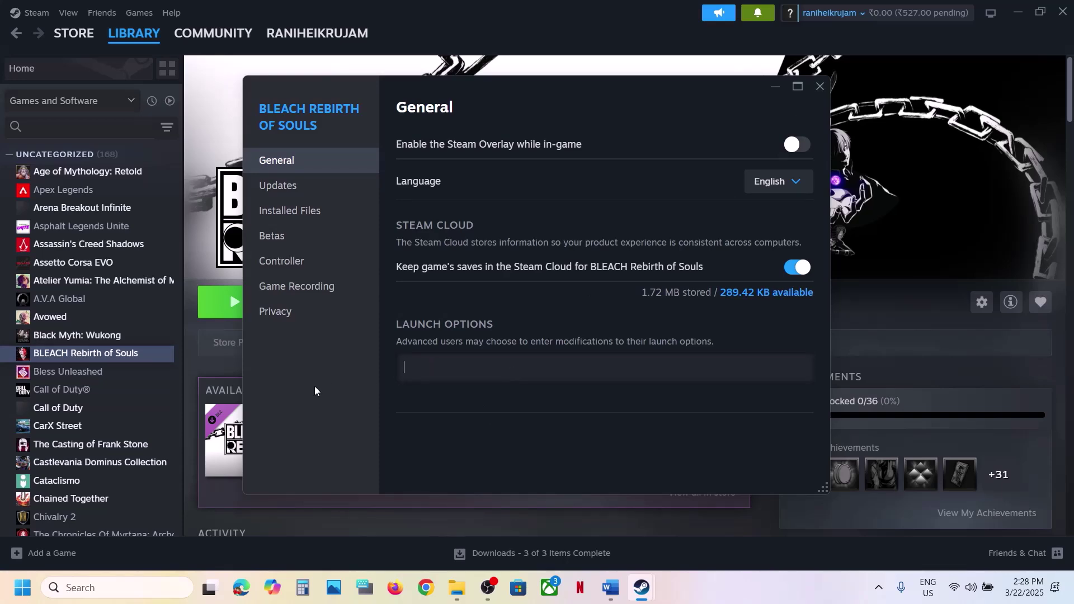
click(438, 442)
click(820, 89)
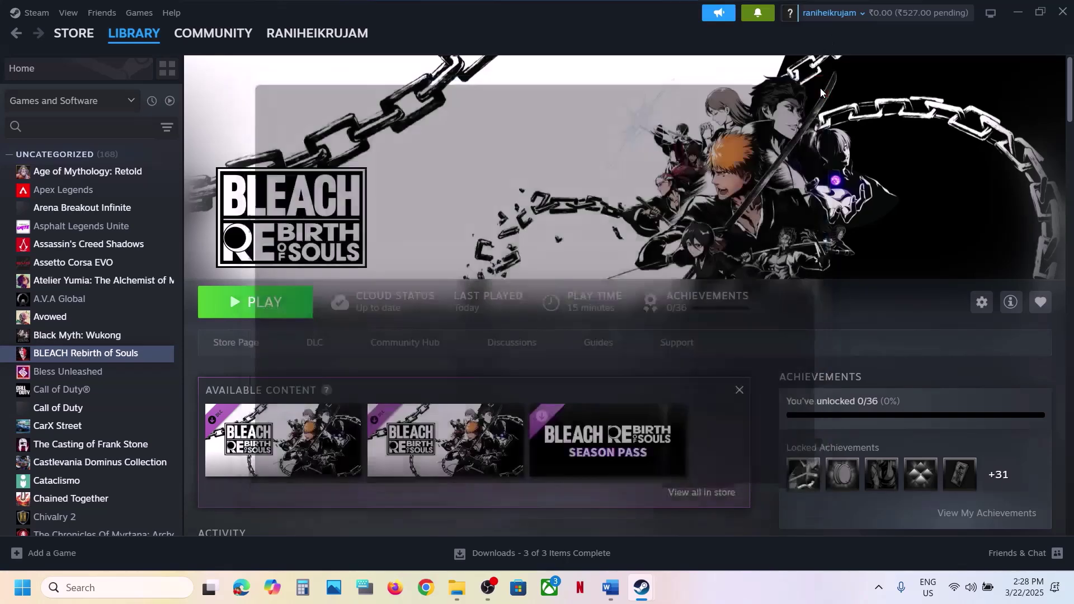
Step: Switch to Word, maximize the document, and read Step 10 on disconnecting peripherals, closing background software and removing the undervolt
click(611, 588)
scroll(427, 386, down, 5)
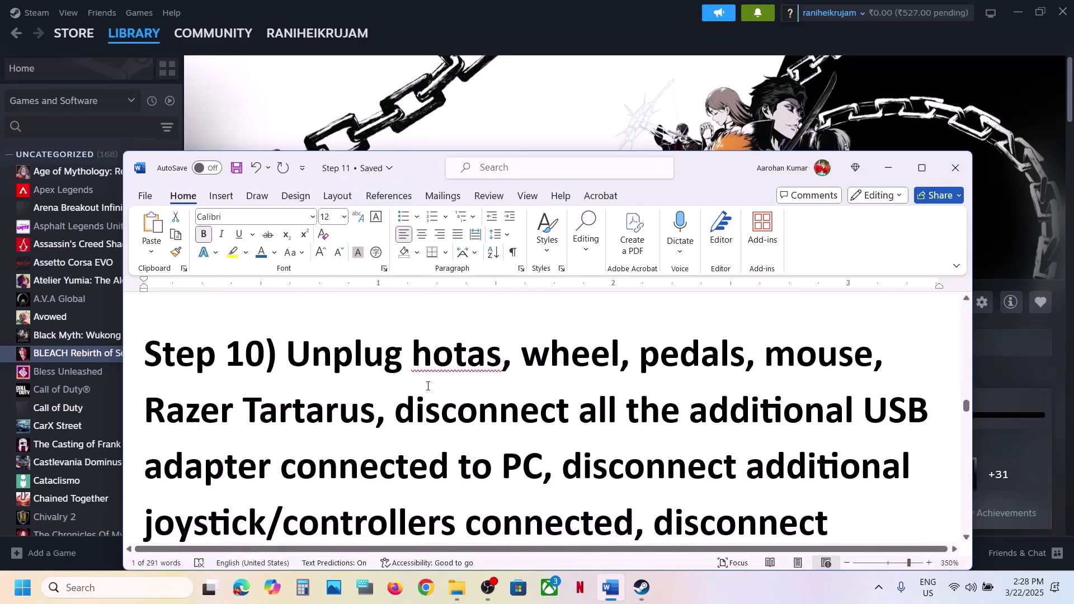
click(921, 168)
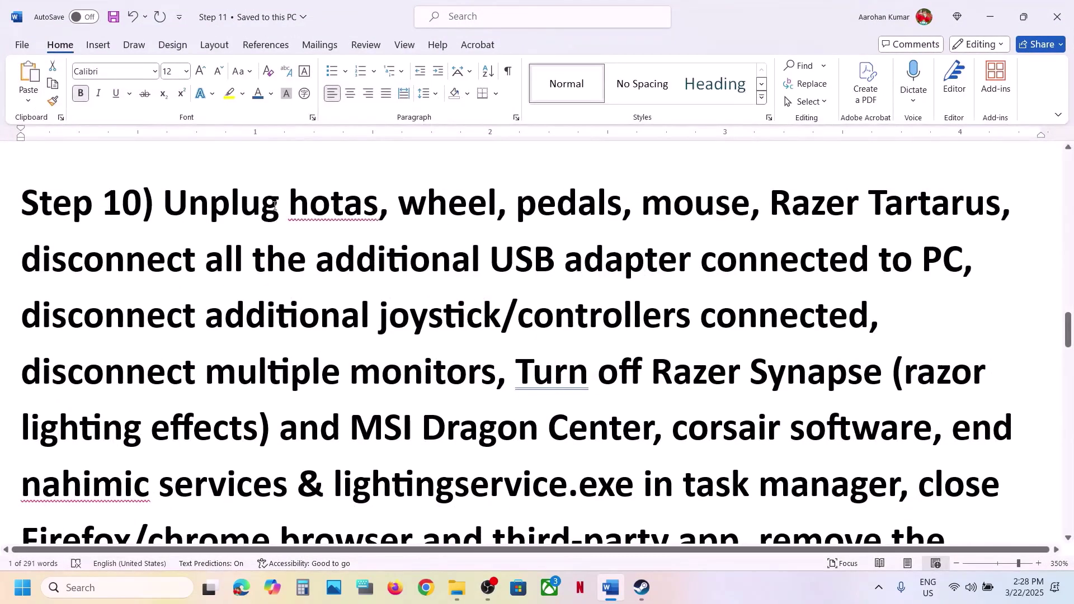
drag(274, 205, 867, 300)
click(200, 312)
drag(183, 314, 718, 263)
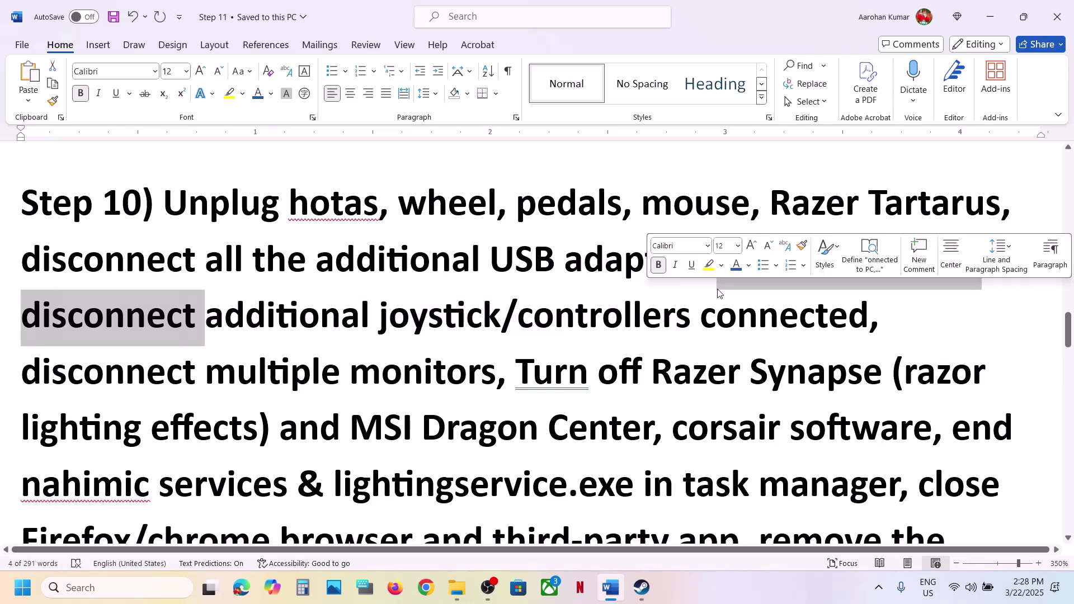
drag(73, 378, 712, 266)
scroll(712, 266, up, 4)
scroll(711, 263, down, 2)
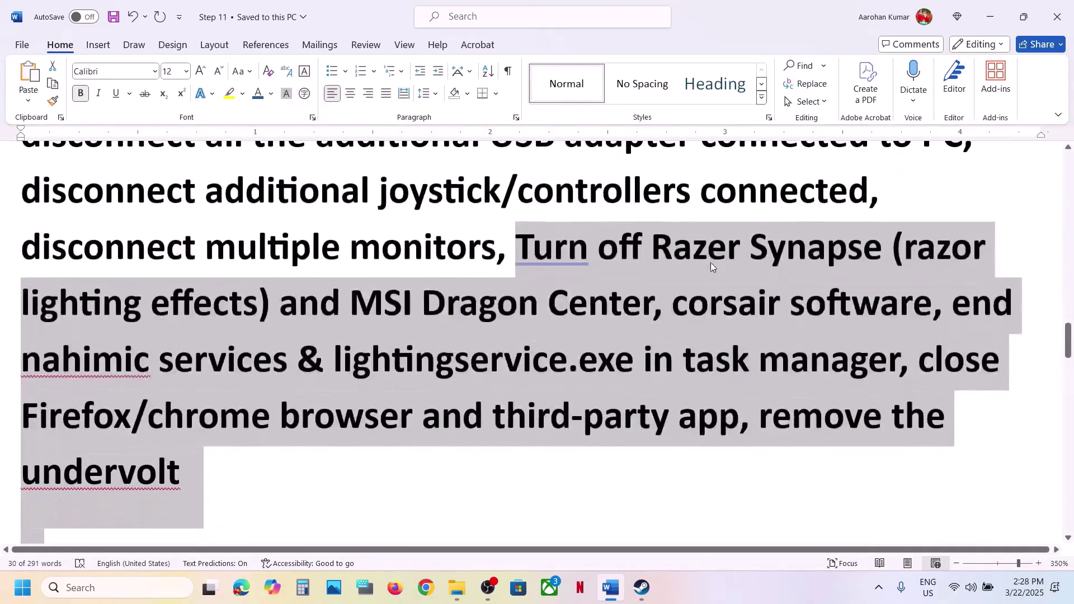
click(757, 398)
drag(757, 398, 242, 507)
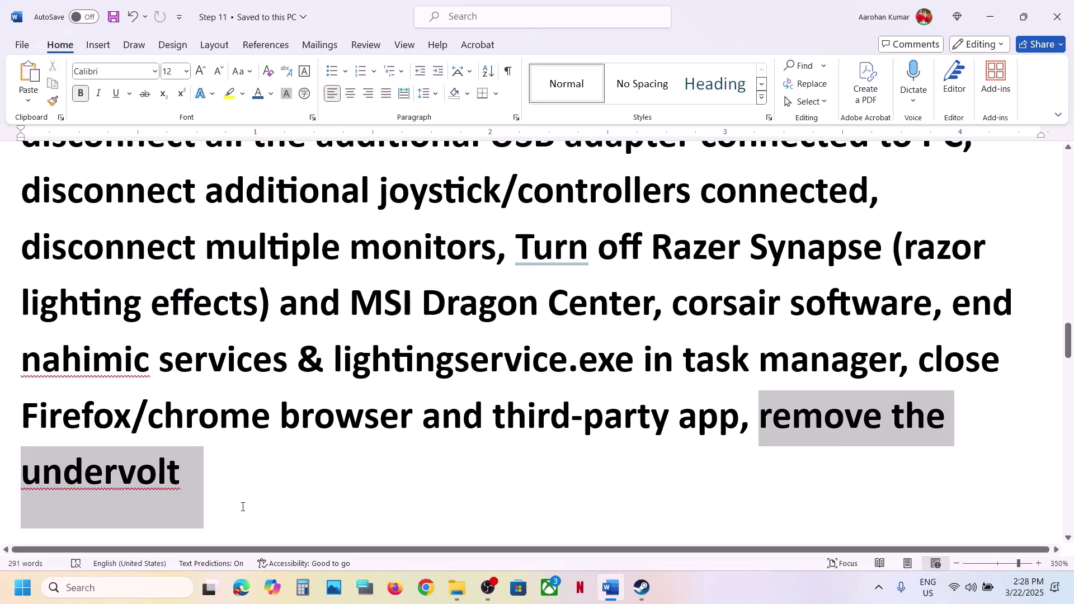
click(210, 482)
Step: Read Step 11 on disabling overlays, switch to Steam, and check the Steam Overlay setting in the BLEACH Rebirth of Souls properties
scroll(210, 482, down, 8)
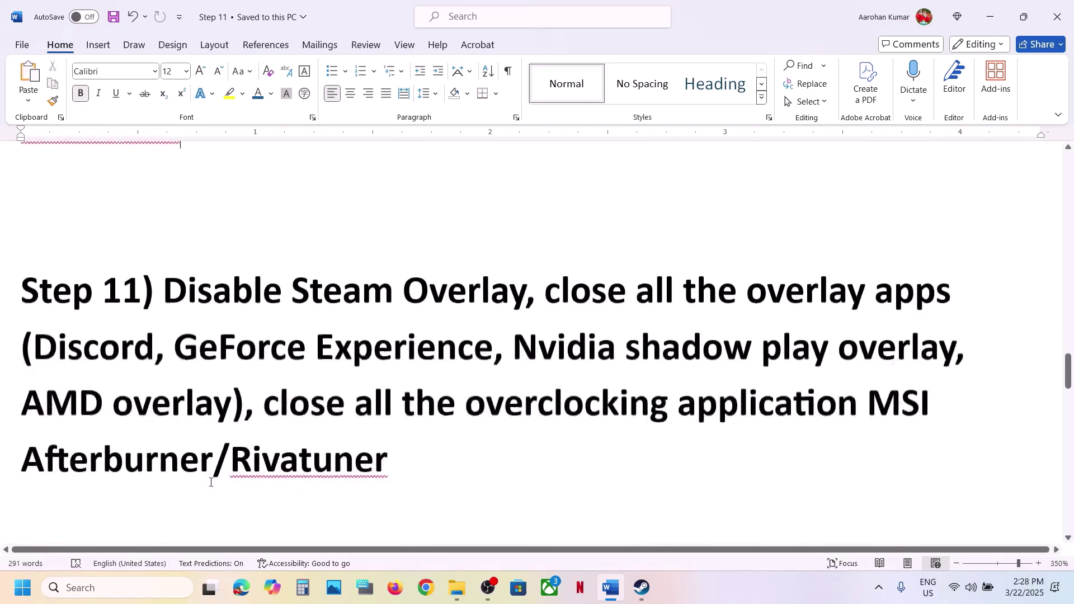
click(642, 588)
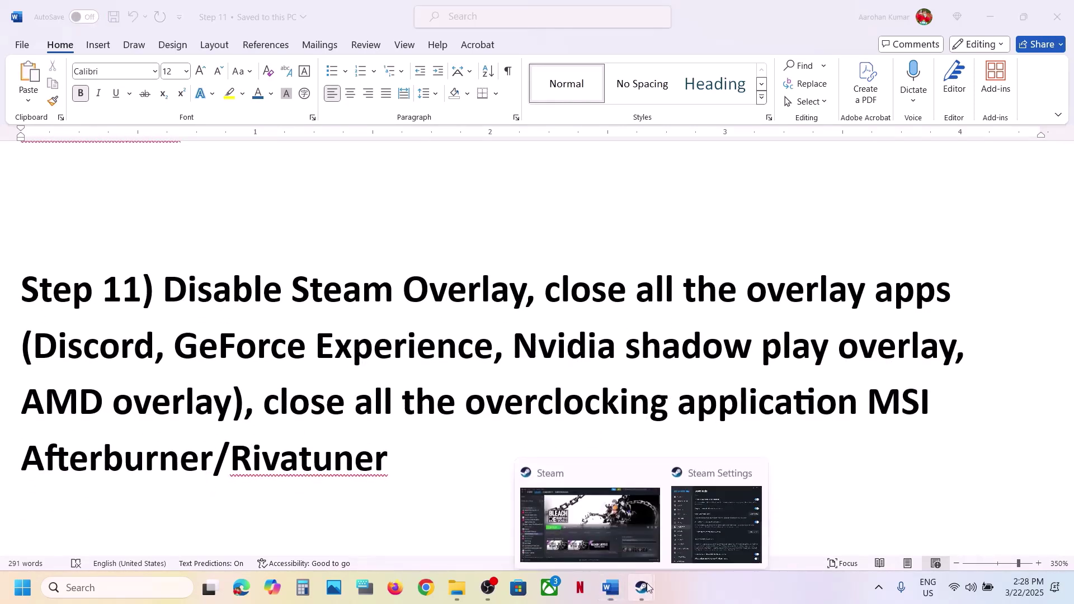
click(601, 518)
right_click(136, 356)
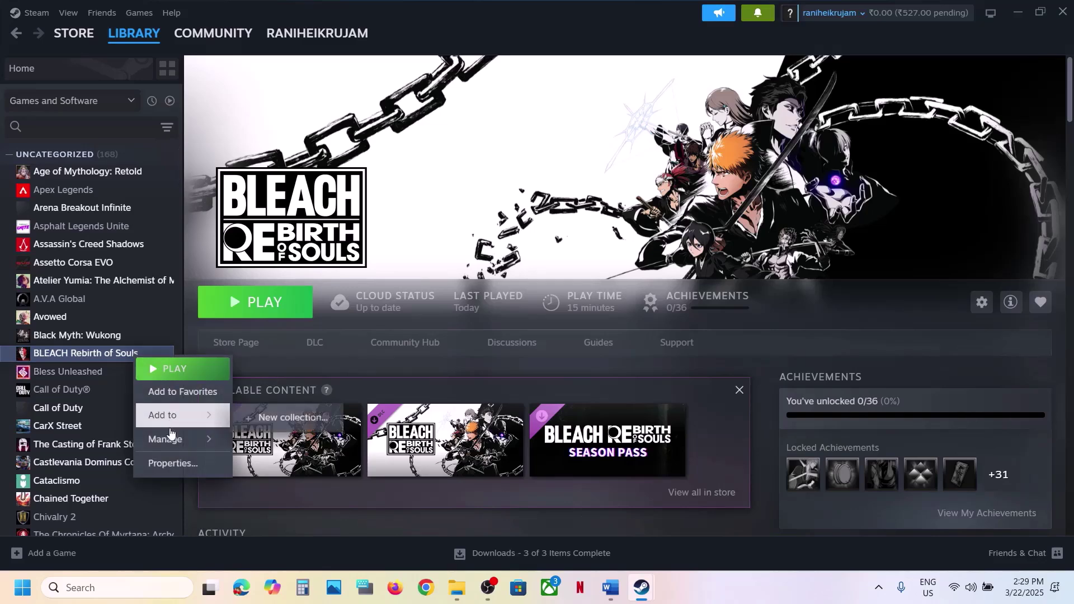
click(173, 463)
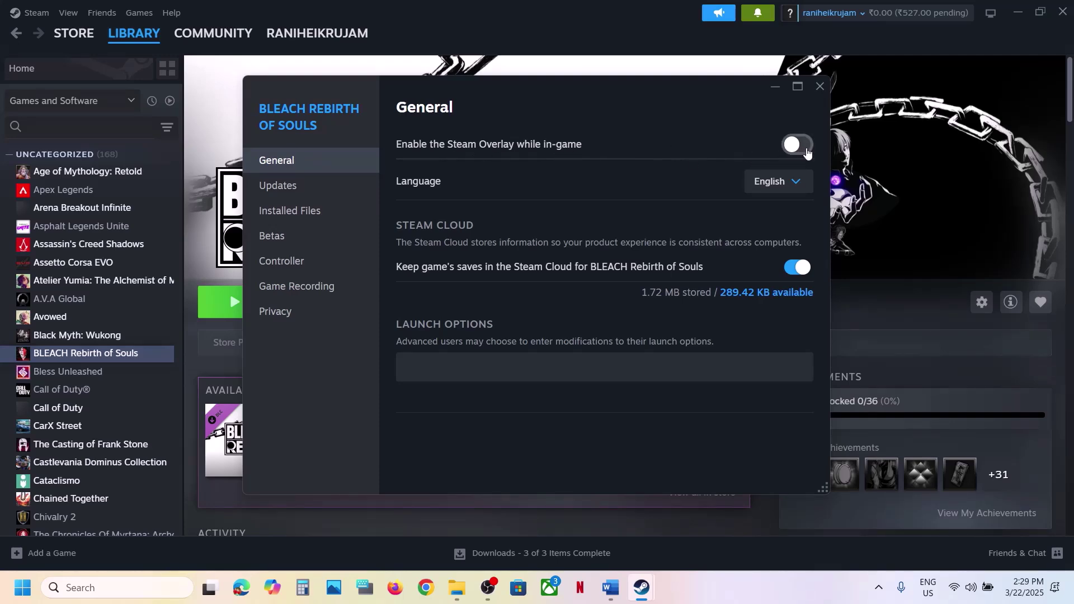
click(820, 86)
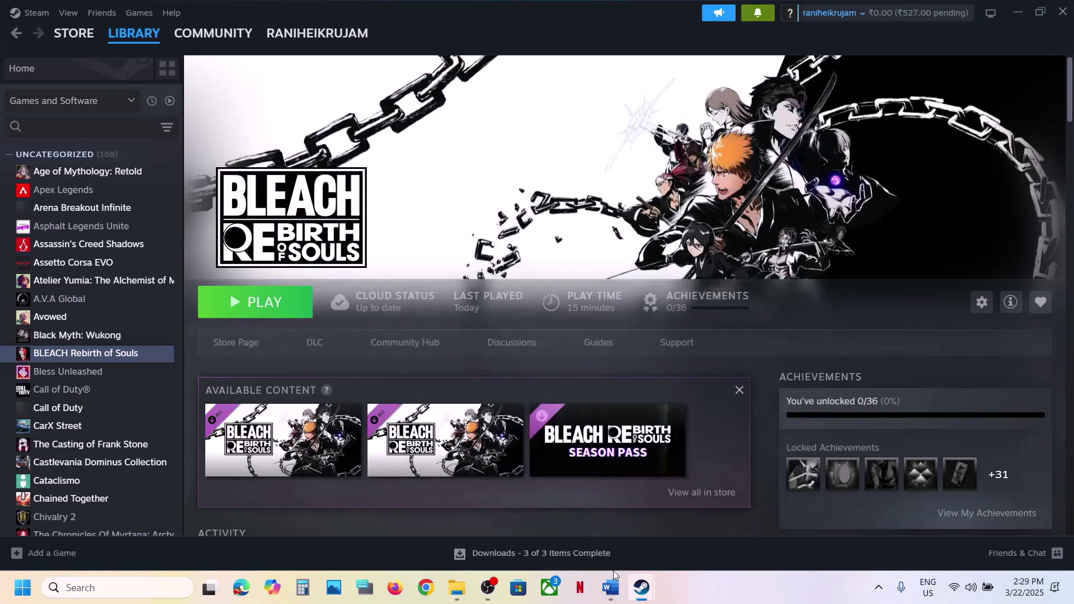
Step: Return to Step 11 in Word to read about Discord, then launch the NVIDIA app and open its overlay settings
click(610, 587)
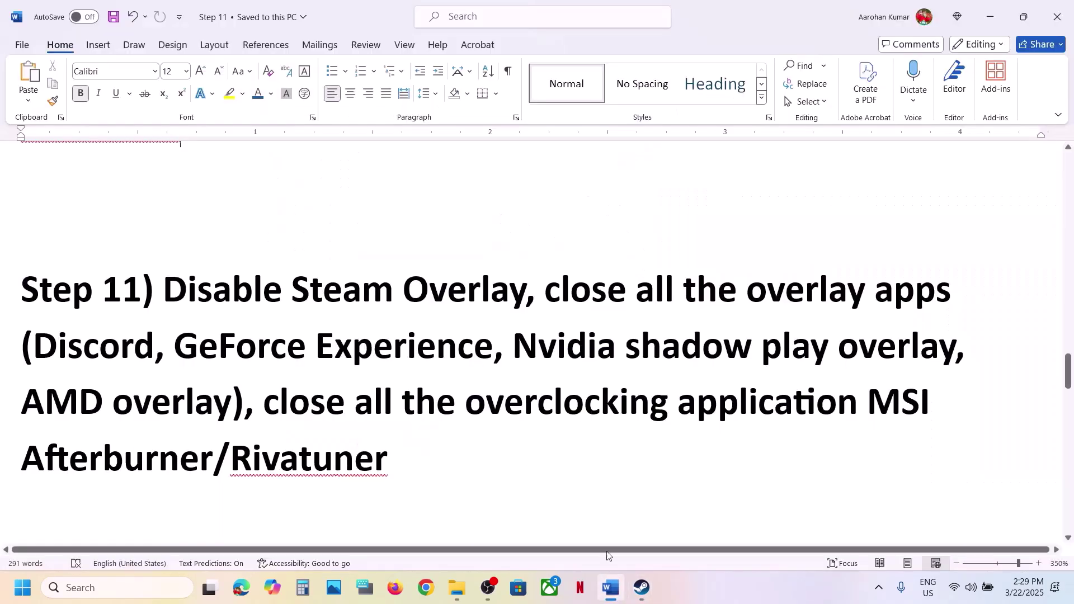
double_click(91, 344)
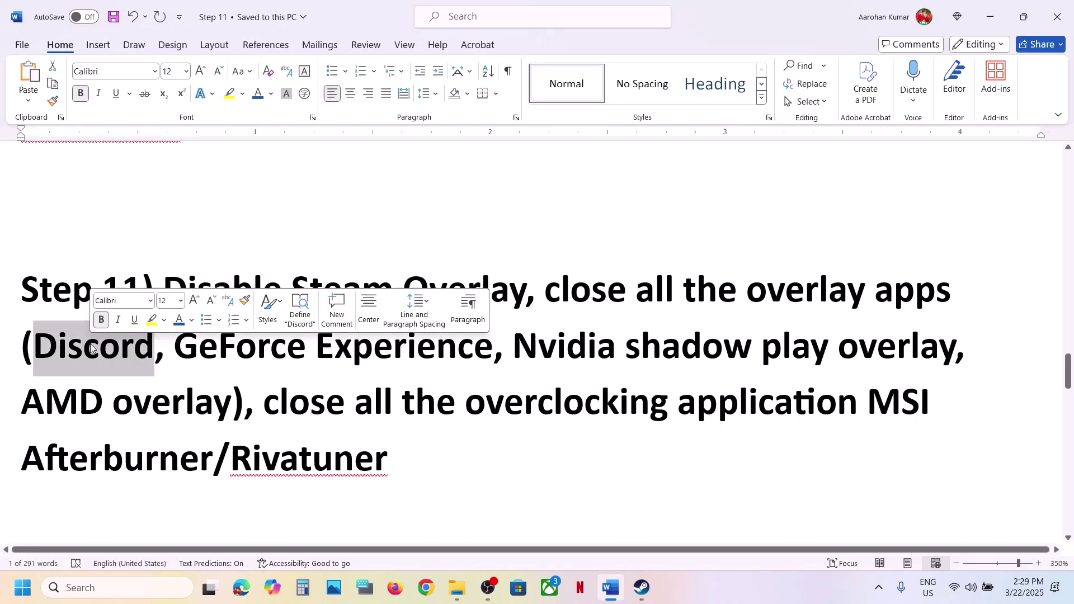
click(118, 587)
text(nvi)
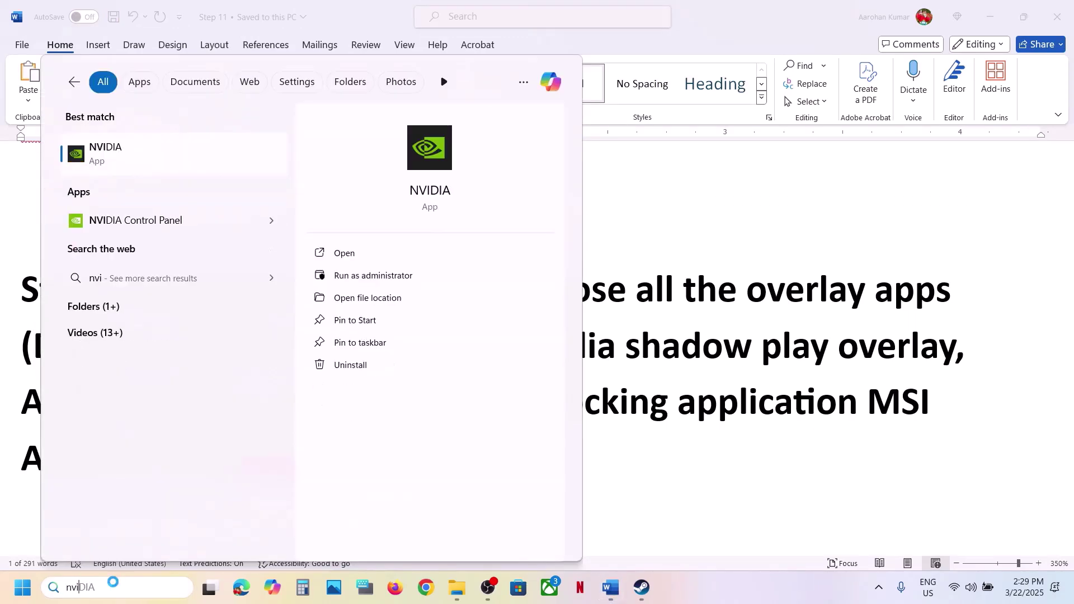
key(Return)
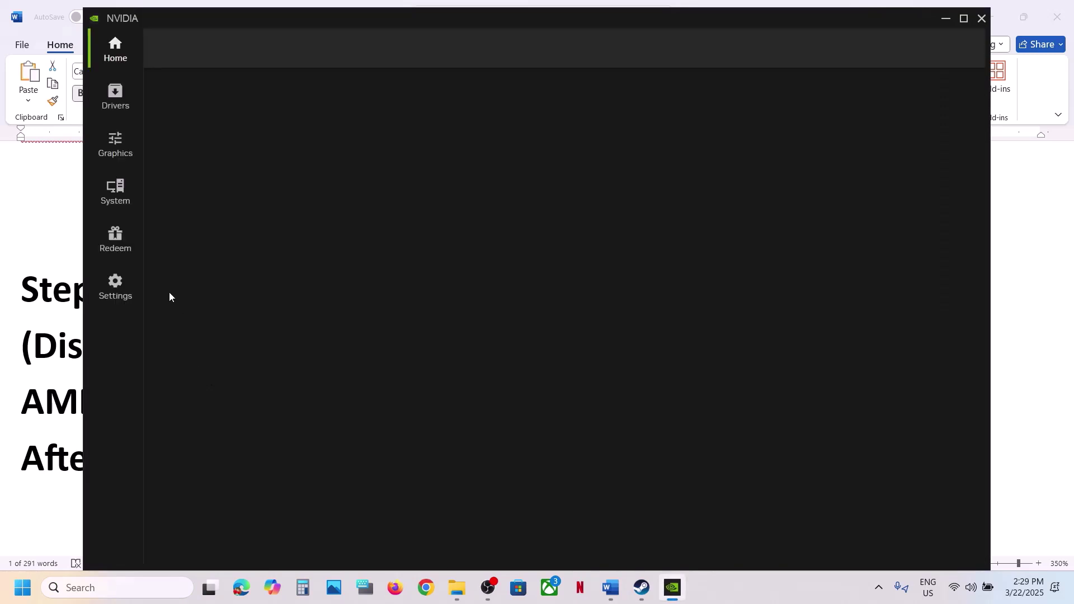
click(116, 288)
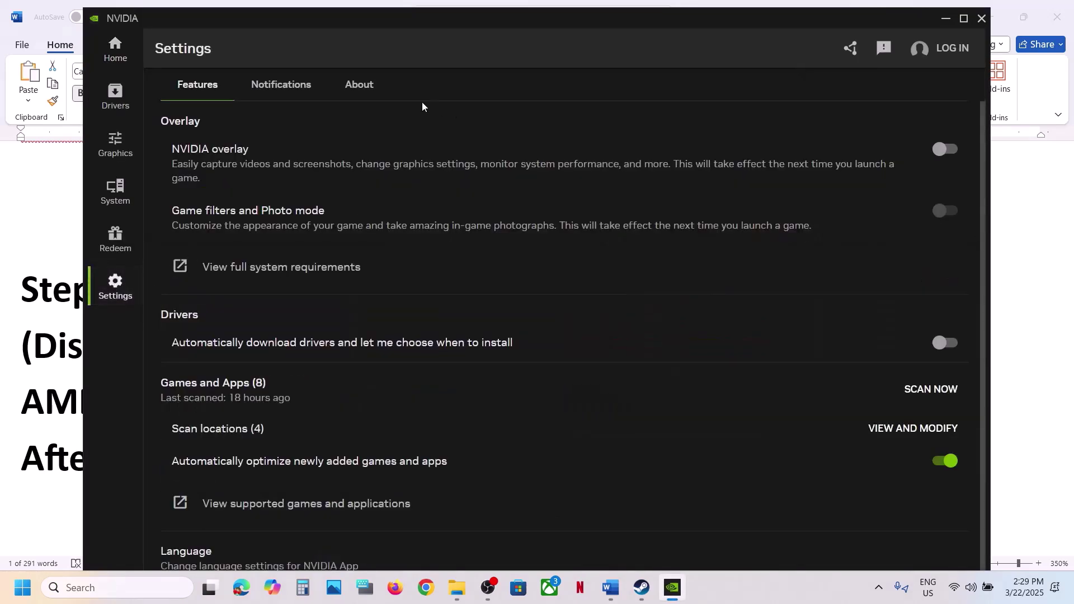